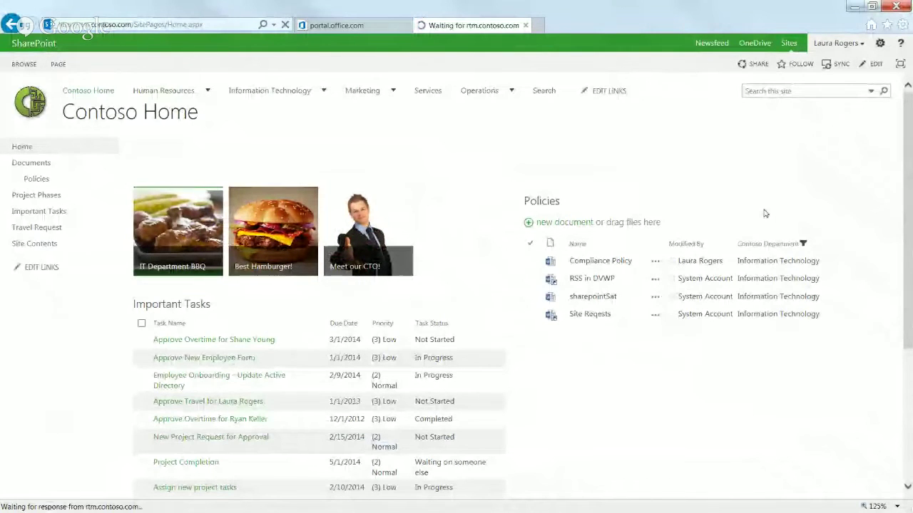
- From the Office 365 admin center, pick the Sites tile in the app launcher
click(353, 28)
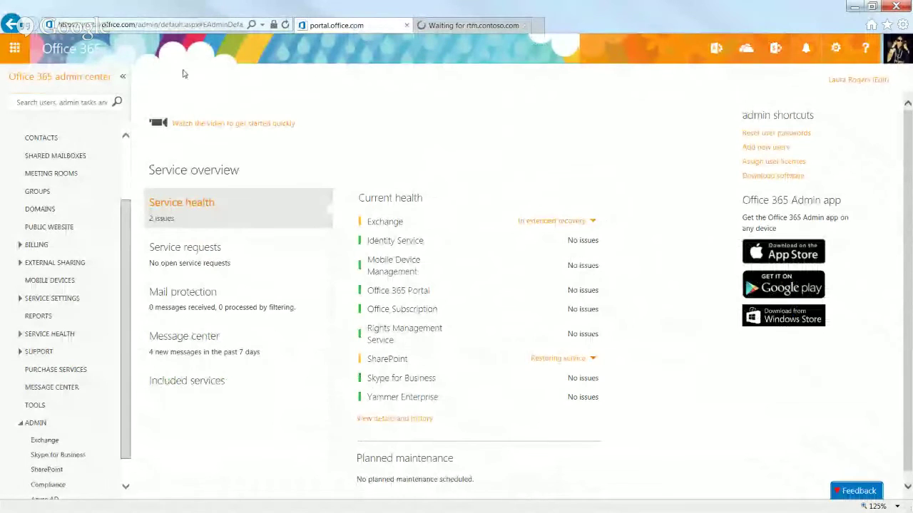
click(13, 51)
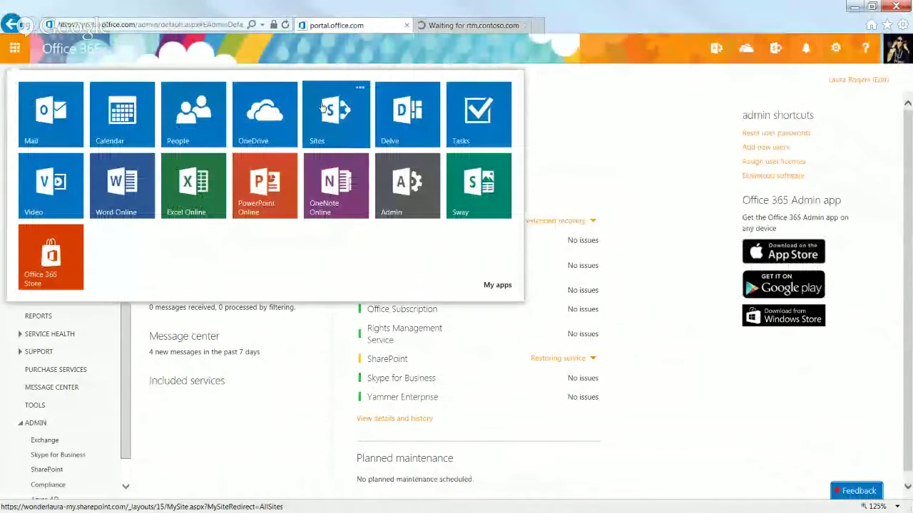
click(360, 88)
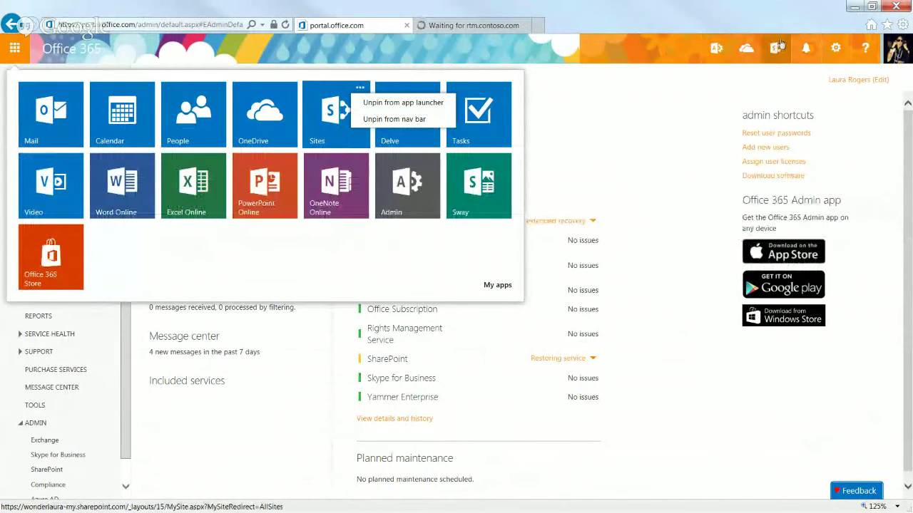
click(778, 47)
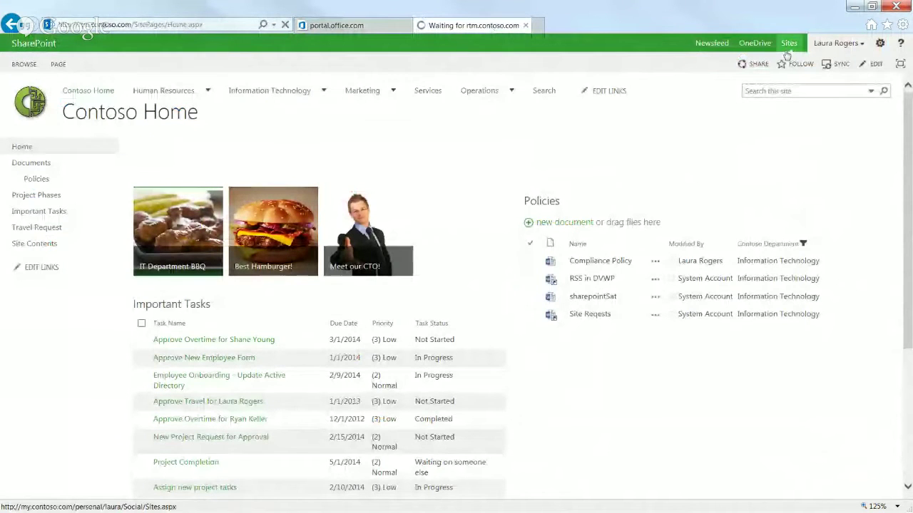
click(333, 26)
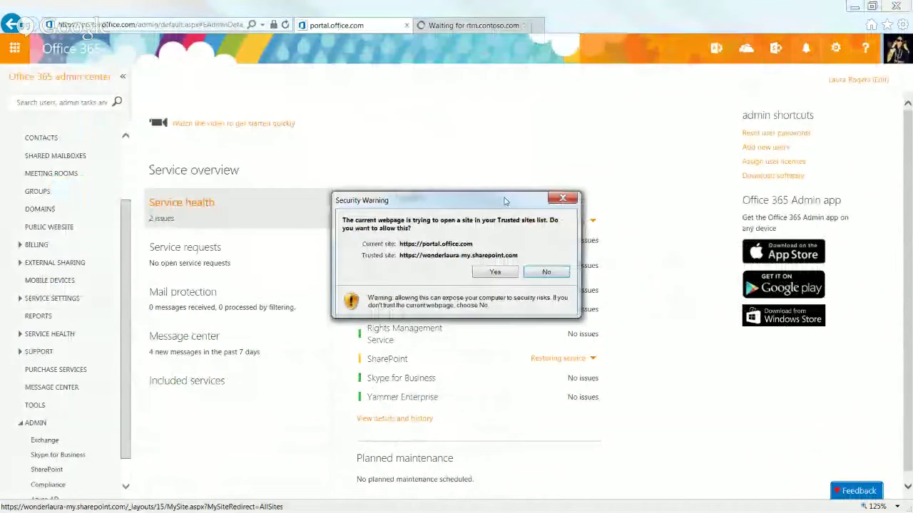
- Accept the trusted-site warning so the Sites page loads with On Premises, Team Site and Public site
click(496, 271)
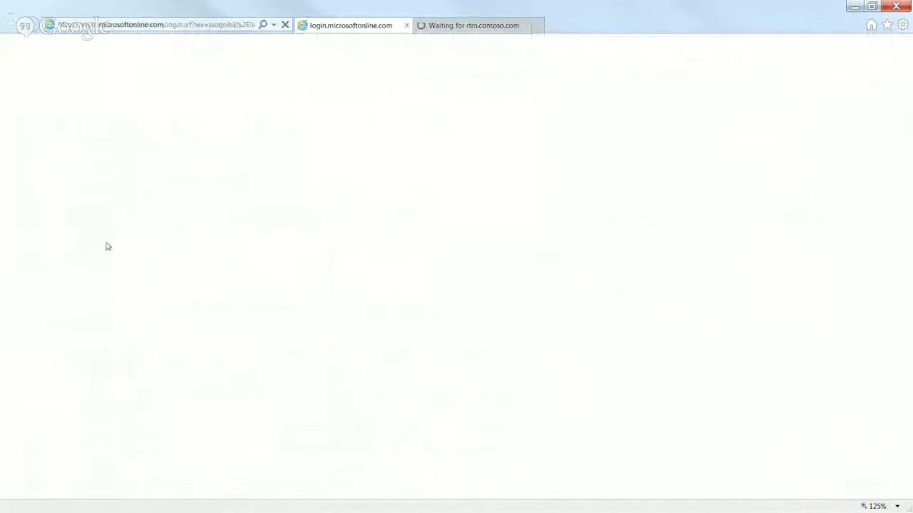
click(487, 274)
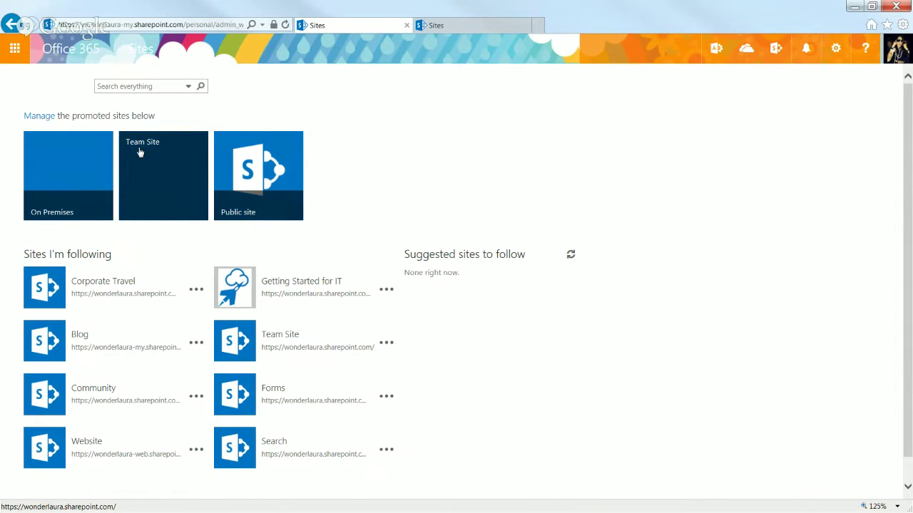
- Compare the on-premises and Office 365 Sites pages, then enter promoted-site management mode
click(492, 25)
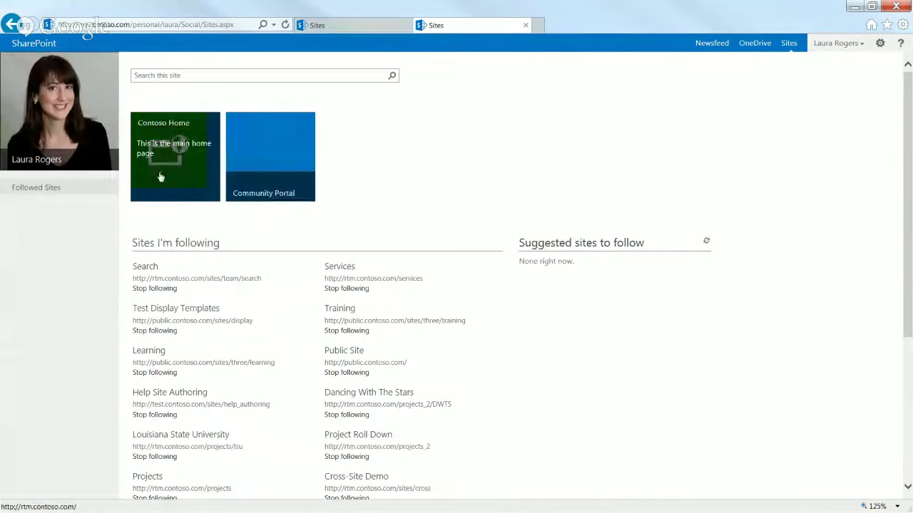
click(349, 29)
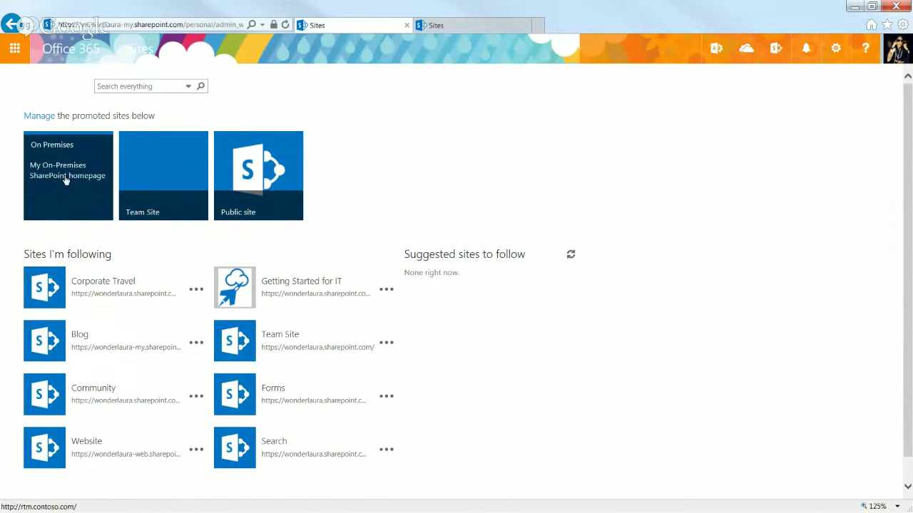
click(448, 26)
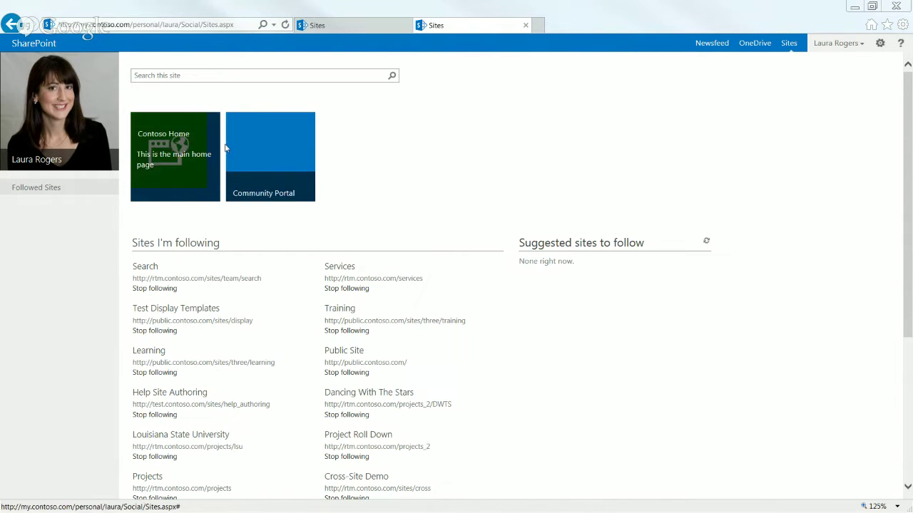
click(343, 30)
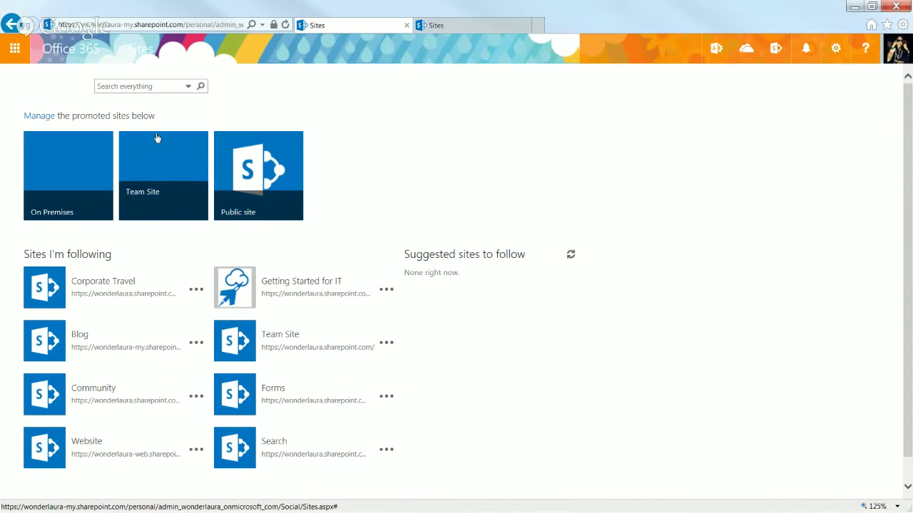
click(49, 119)
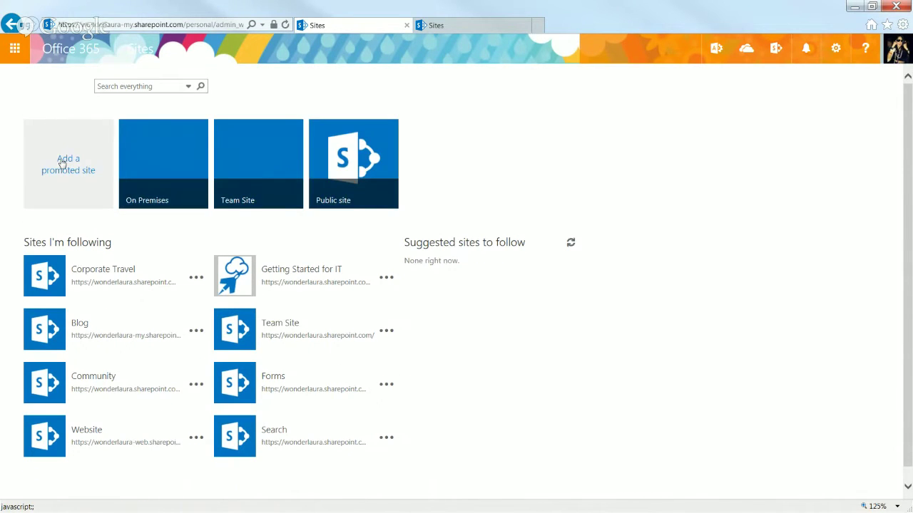
- Start and cancel a new promoted site, then go to the Office 365 admin center
click(63, 162)
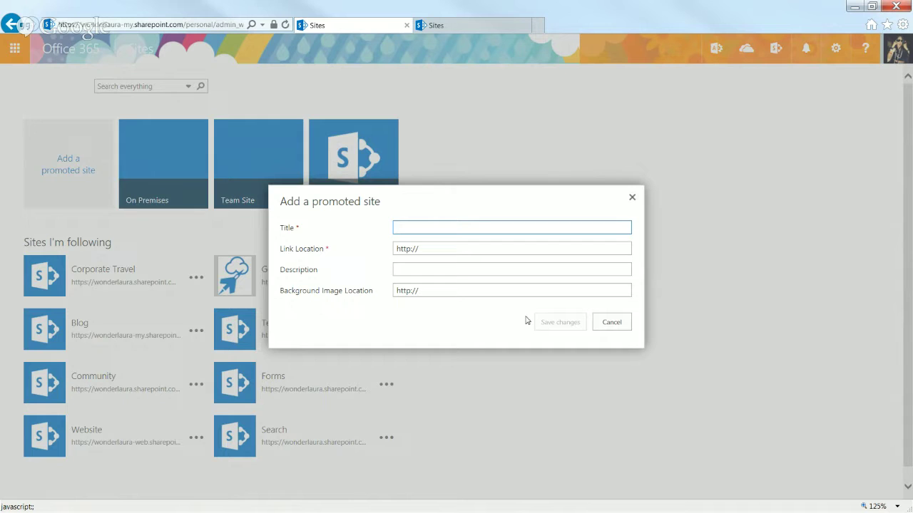
click(618, 324)
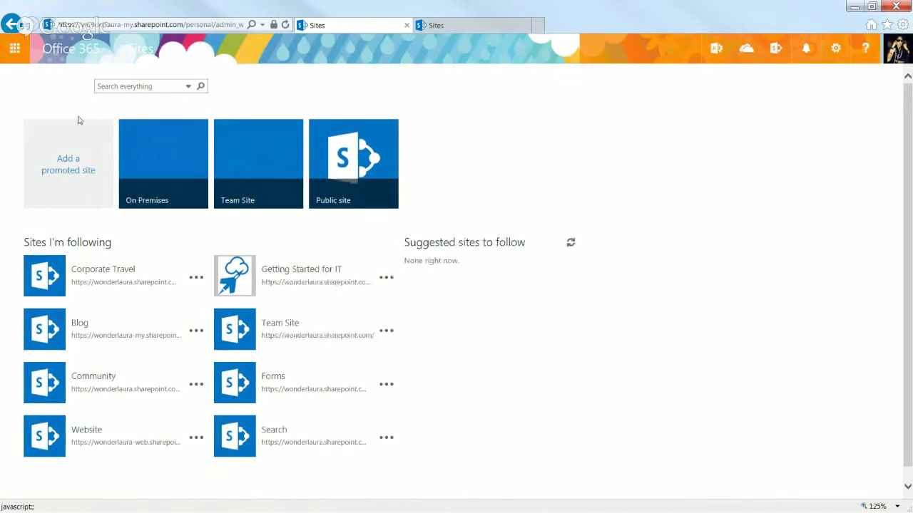
click(13, 50)
click(408, 187)
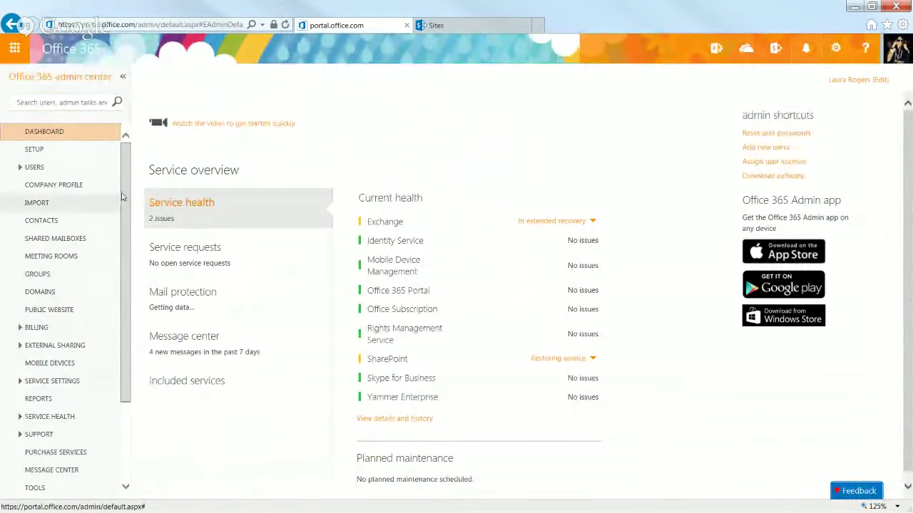
- Go to the SharePoint admin center, accept the security warning, and open user profiles
scroll(126, 423, down, 3)
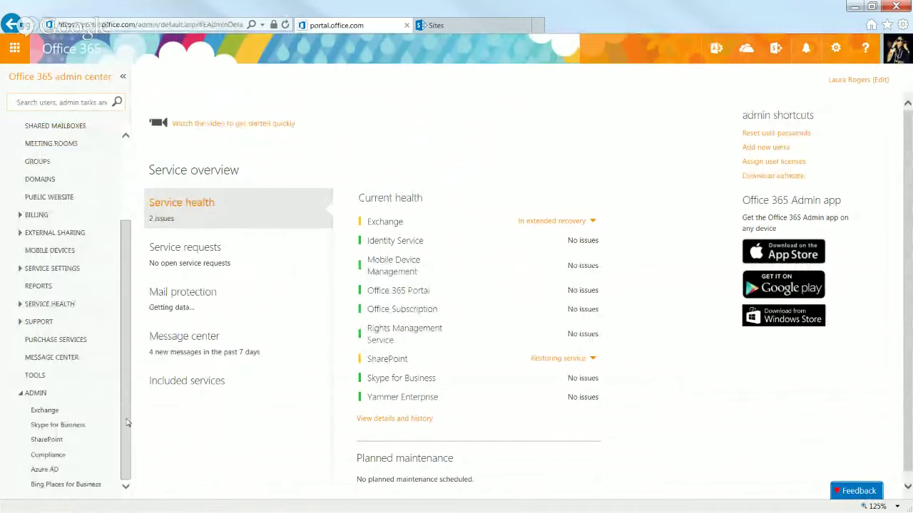
click(43, 441)
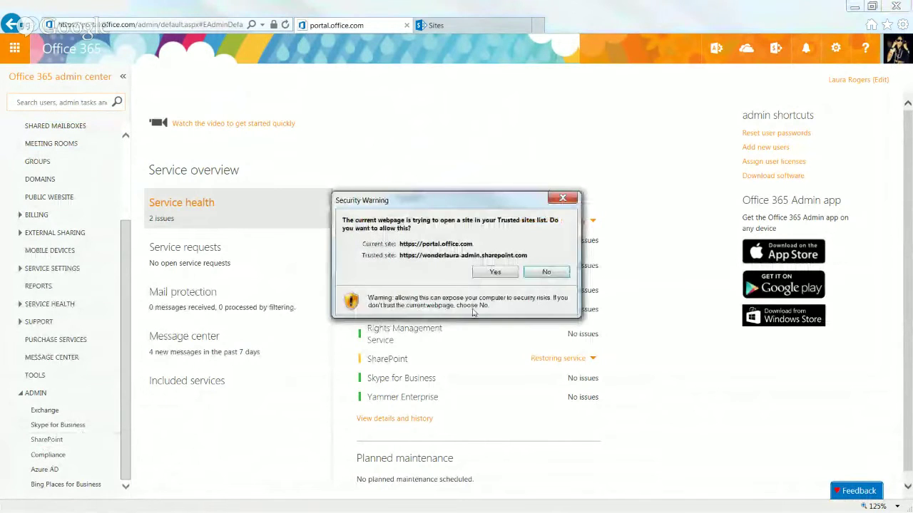
click(486, 273)
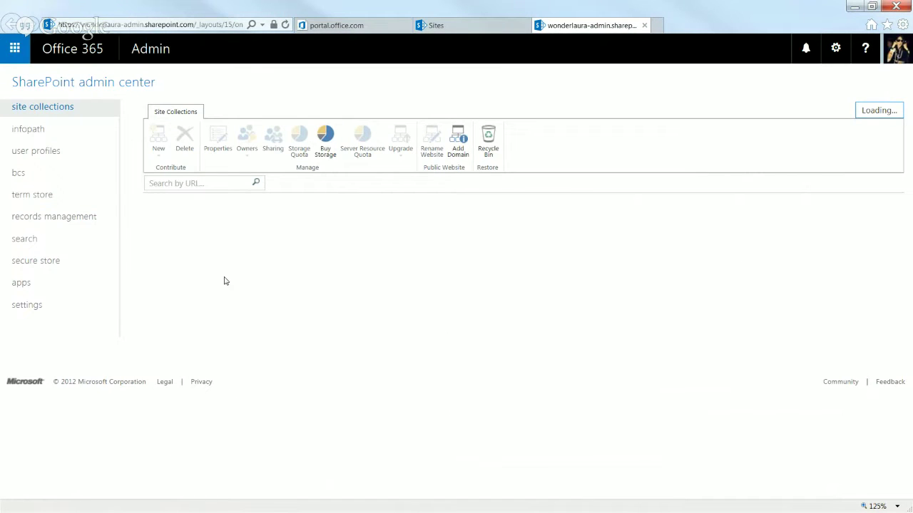
click(35, 151)
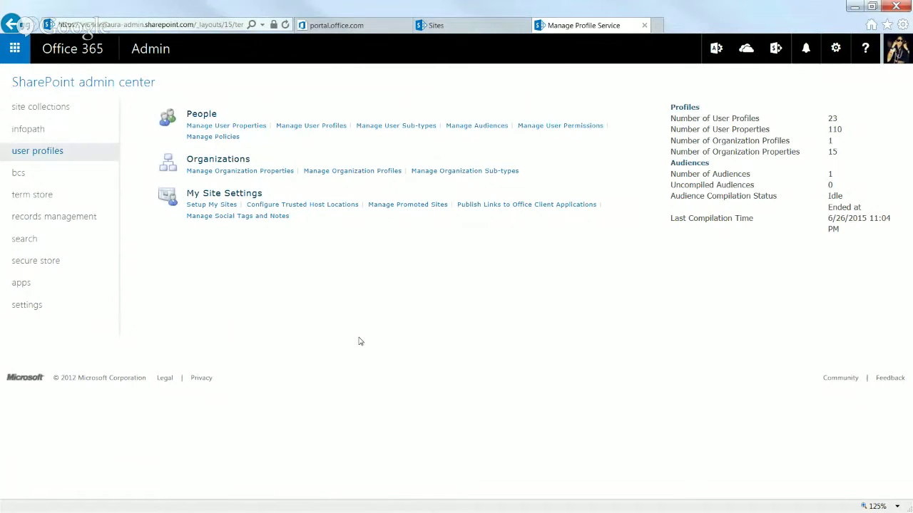
- Open Manage Promoted Sites and start a new promoted site link
click(412, 205)
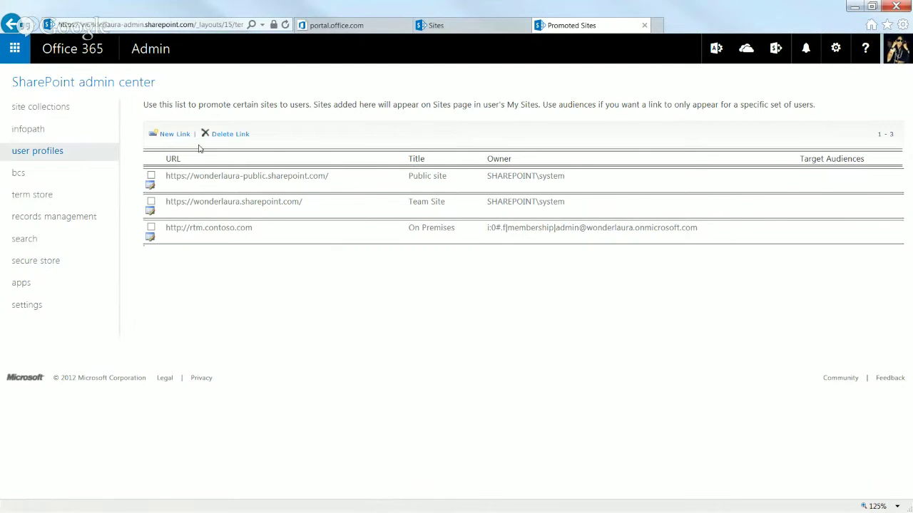
click(173, 135)
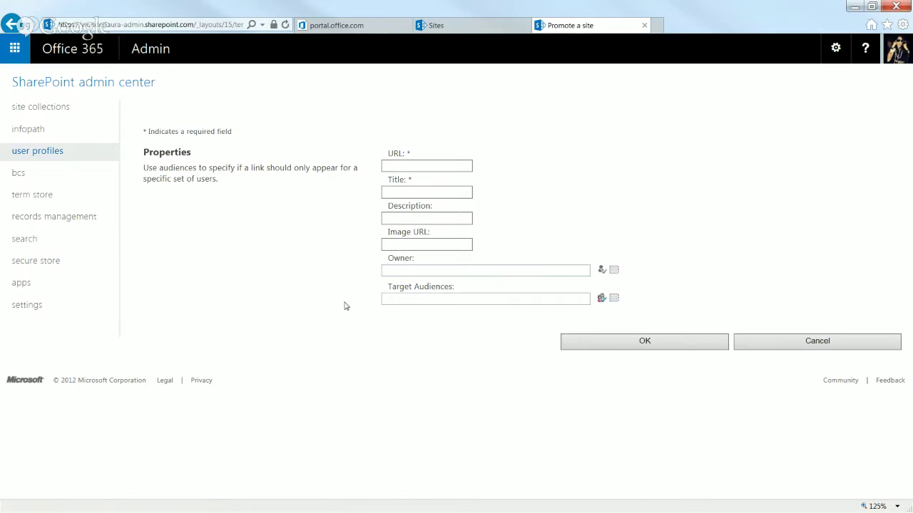
- Set the link's URL to the tenant's https SharePoint Online /travel site address
click(429, 165)
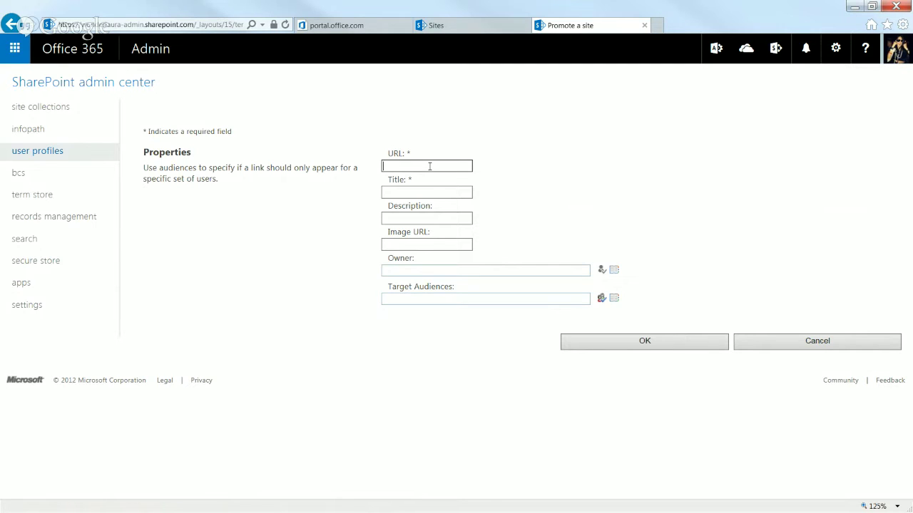
text(h)
text(t)
text(tp:/)
text(/sales.cont)
text(o)
text(so.com)
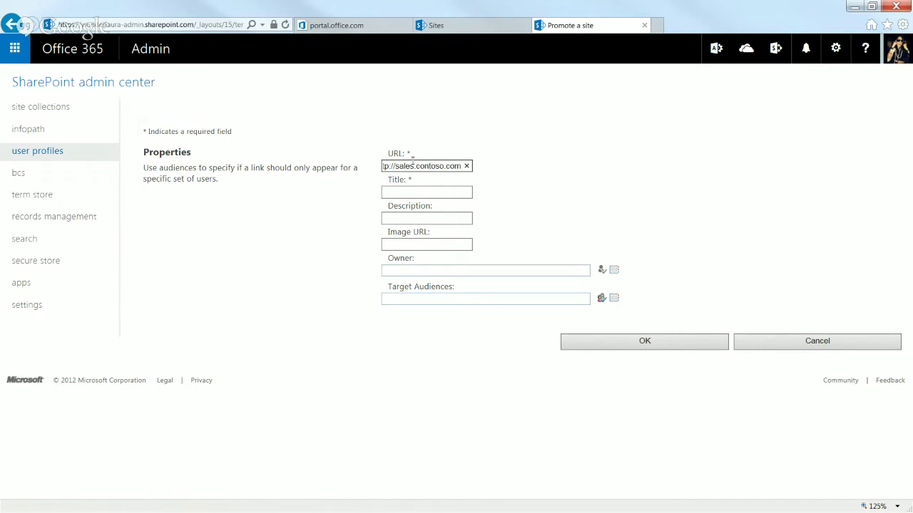
drag(395, 166, 465, 161)
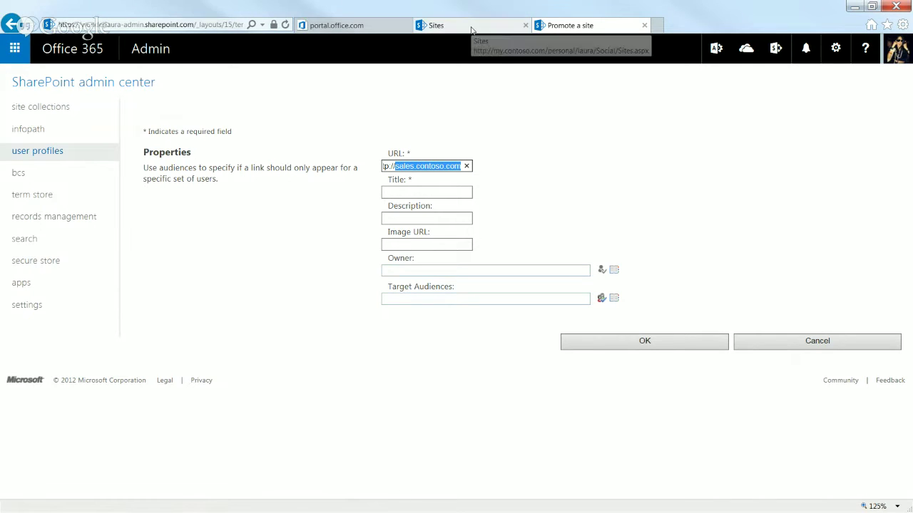
click(416, 165)
drag(395, 166, 525, 168)
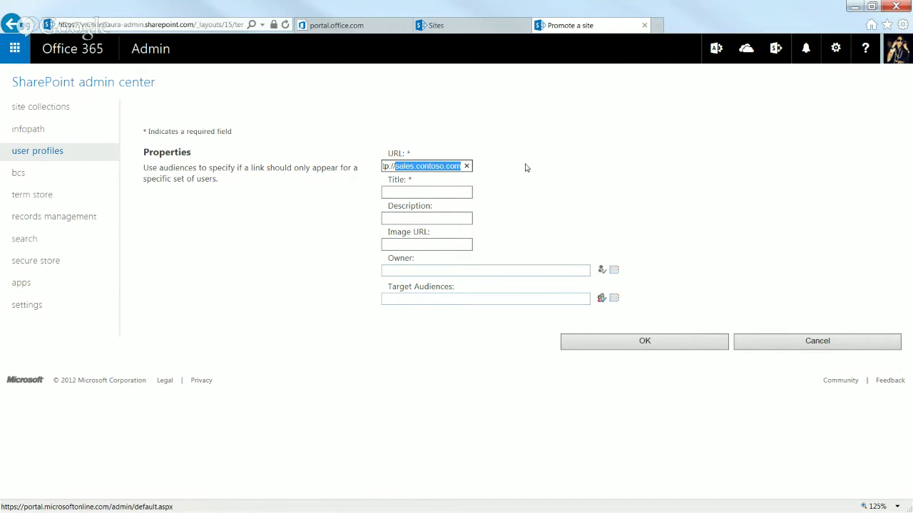
text(www)
key(BackSpace)
key(BackSpace)
key(BackSpace)
key(BackSpace)
key(BackSpace)
key(BackSpace)
text(s:)
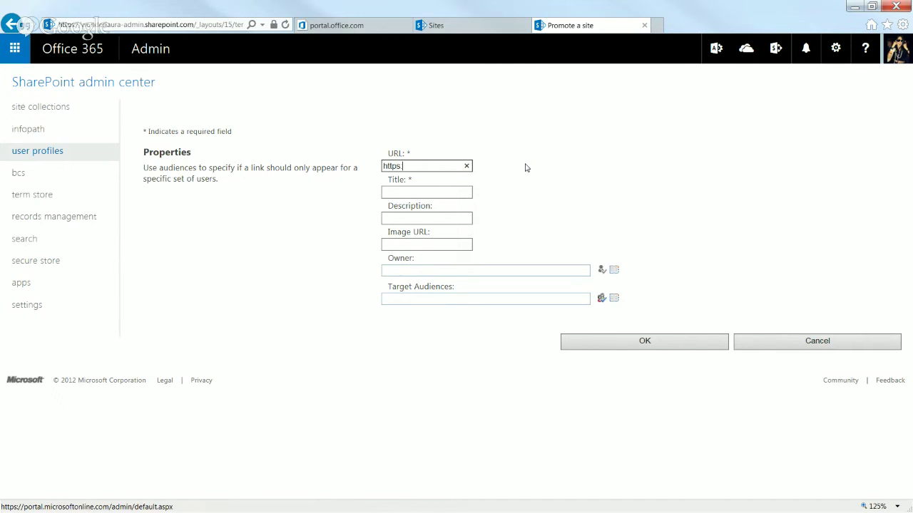
text(//wonderlaura.sharepoint.)
text(com)
text(/)
text(tr)
text(avel)
- Enter title 'Sales Portal' and a description about where sales people see dashboards and announcements
click(426, 192)
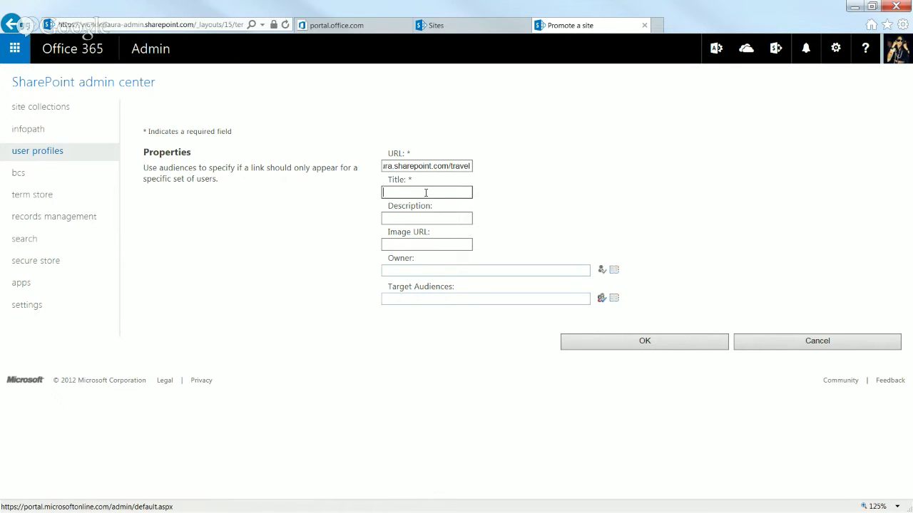
text(Sales Portal)
click(420, 217)
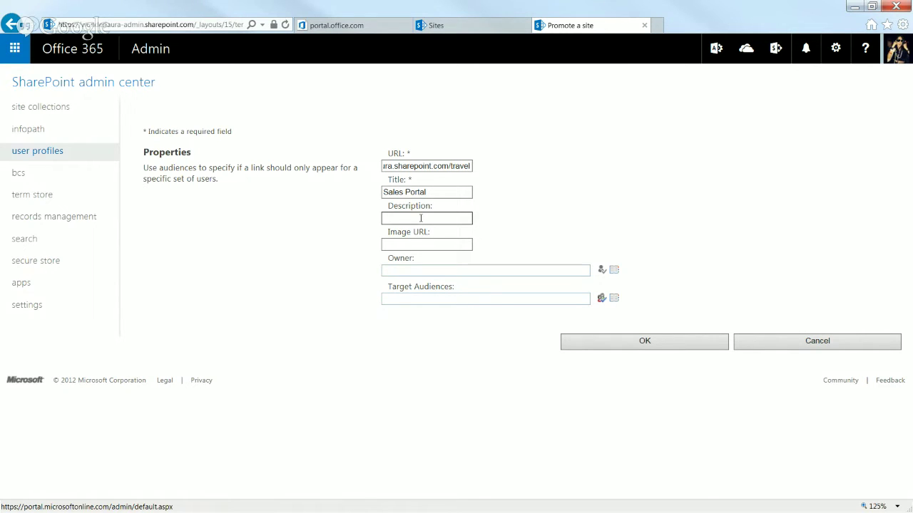
text(T)
text(his is where sale)
text(s people go)
text( to see dash)
text(boards and in)
text(nouncements)
click(425, 243)
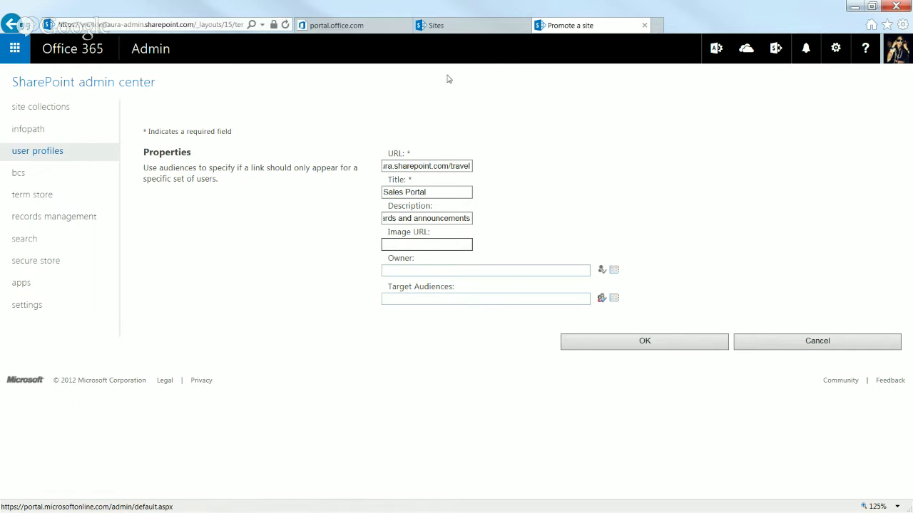
click(340, 27)
click(457, 25)
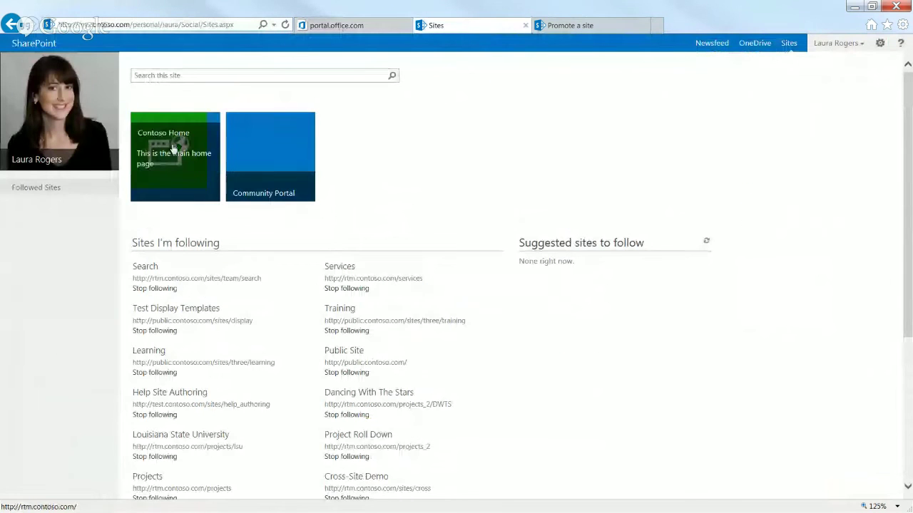
- Load the SharePoint Team Site in a new tab from the 'won' suggestions, then minimize the browser
click(342, 25)
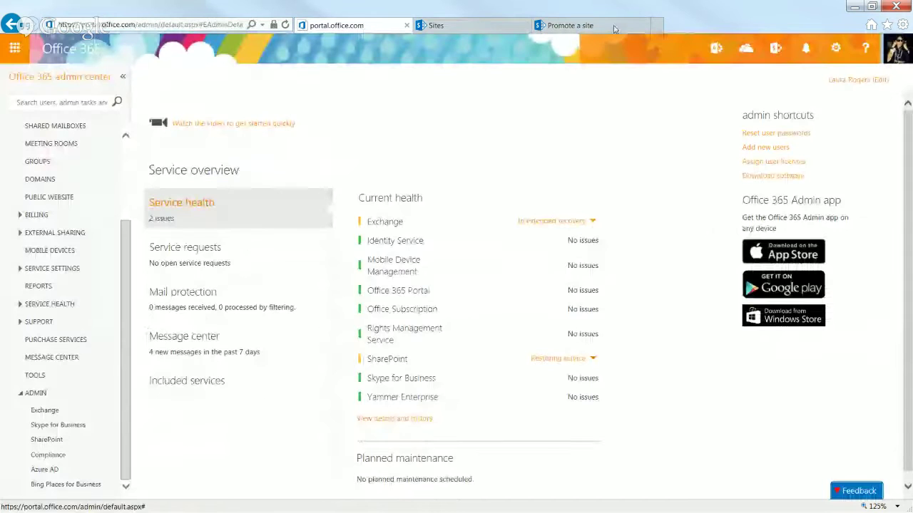
click(657, 25)
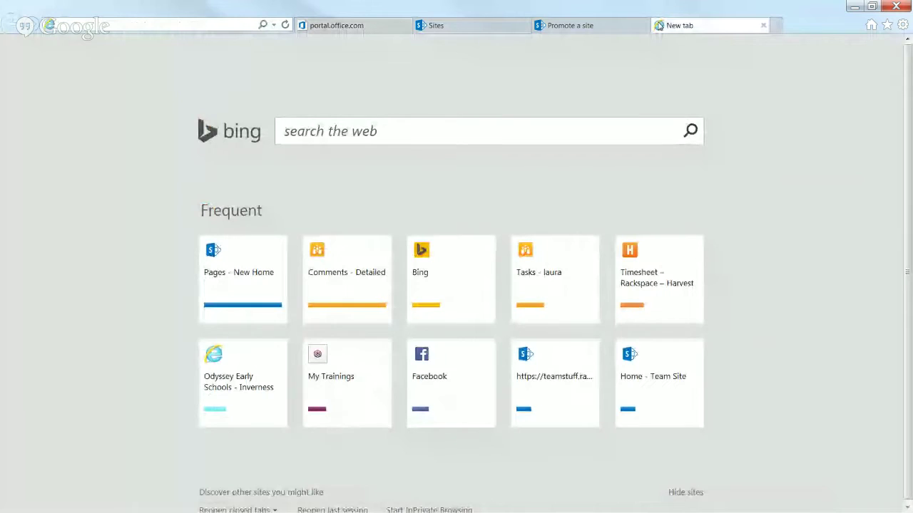
text(wonderlaura.com/)
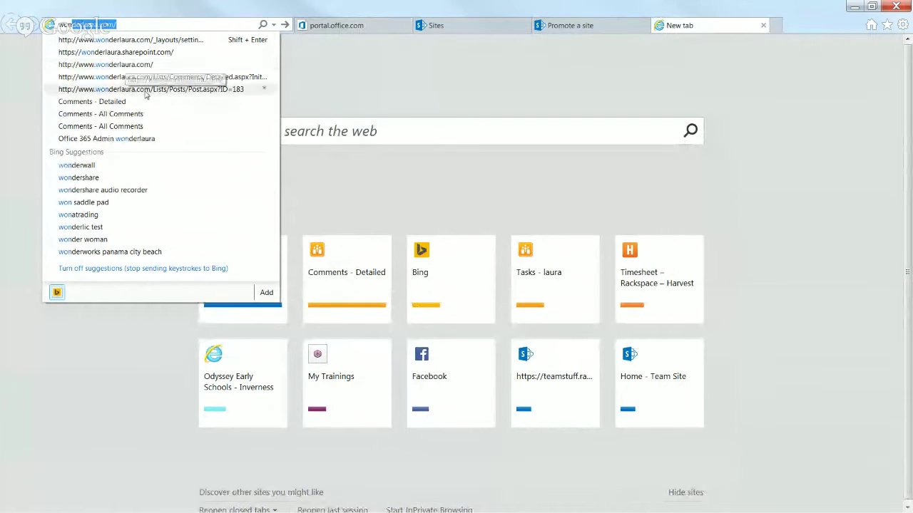
click(116, 53)
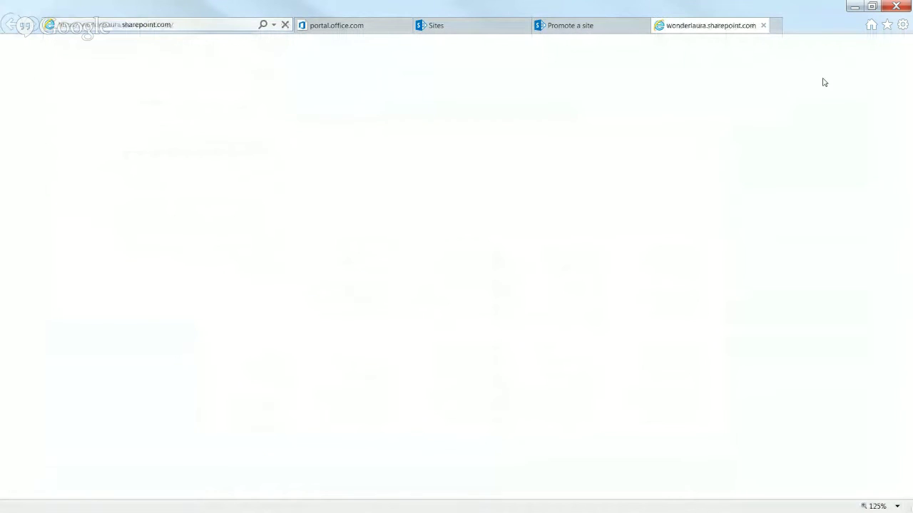
click(855, 7)
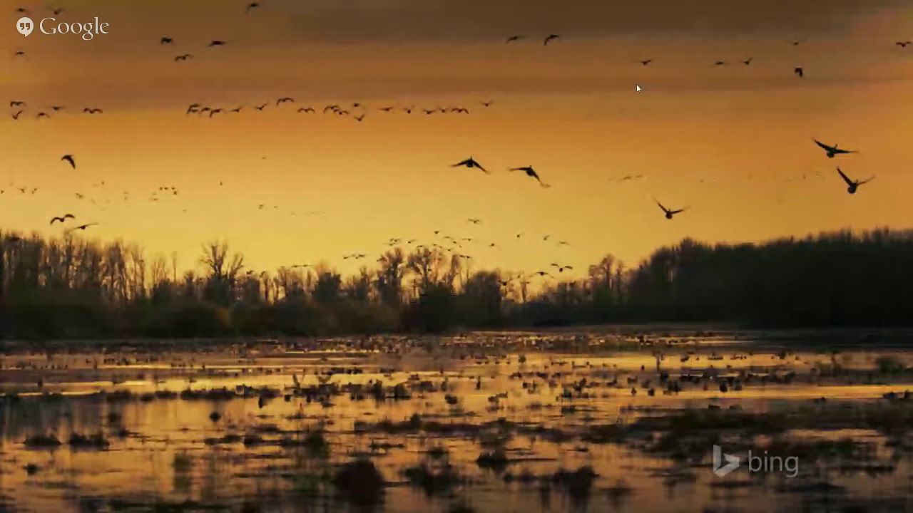
- Dismiss the desktop context menu and bring the Team Site home page back on screen
right_click(636, 84)
key(Escape)
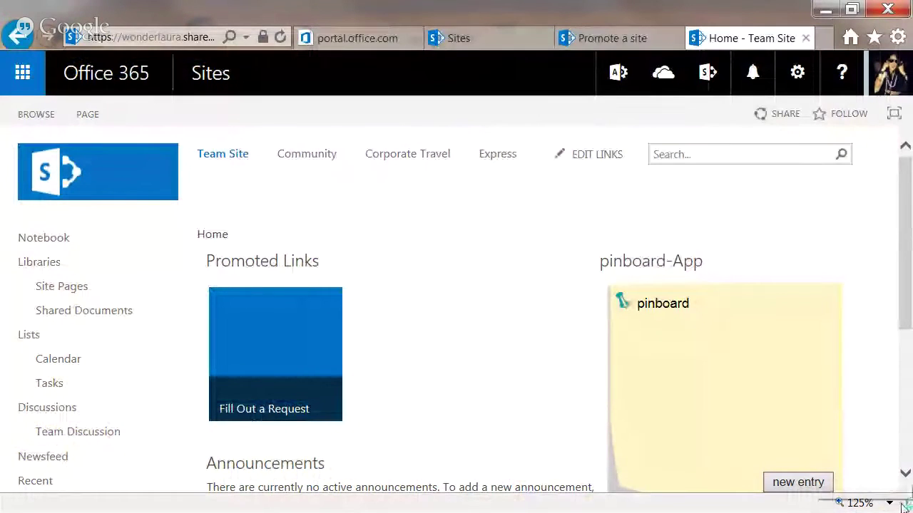
- Set page zoom to 100% and open Site contents to review its apps and subsites
click(889, 503)
click(825, 426)
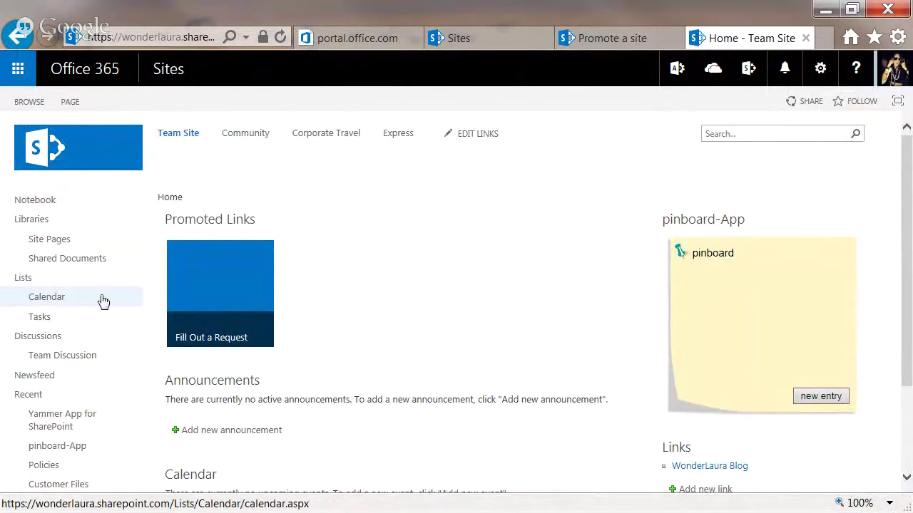
click(820, 68)
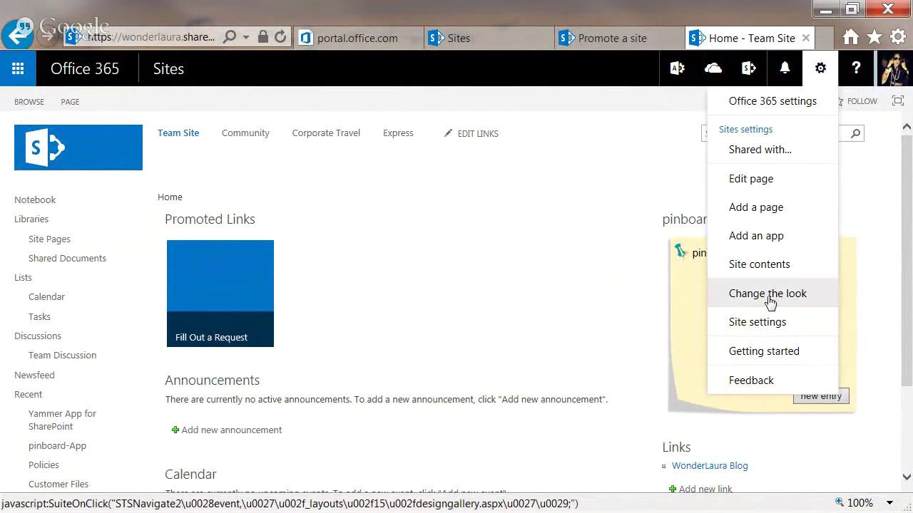
click(762, 264)
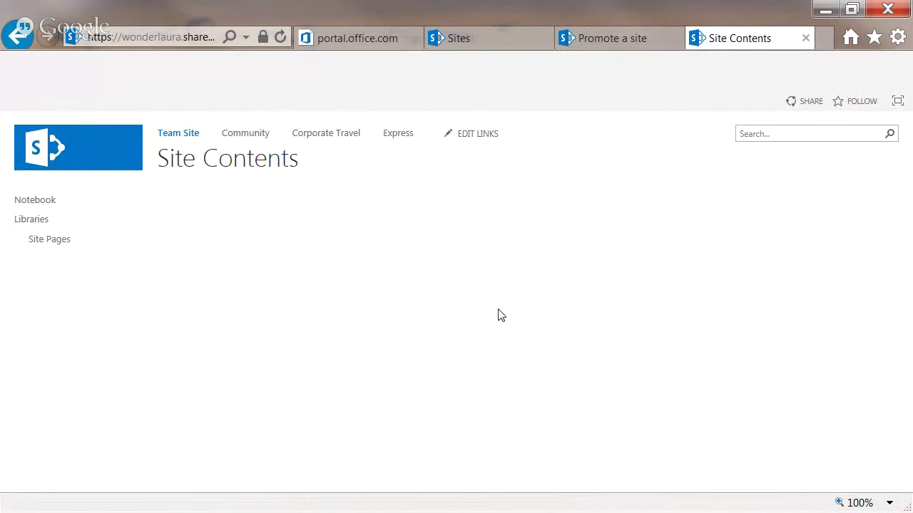
scroll(446, 288, down, 10)
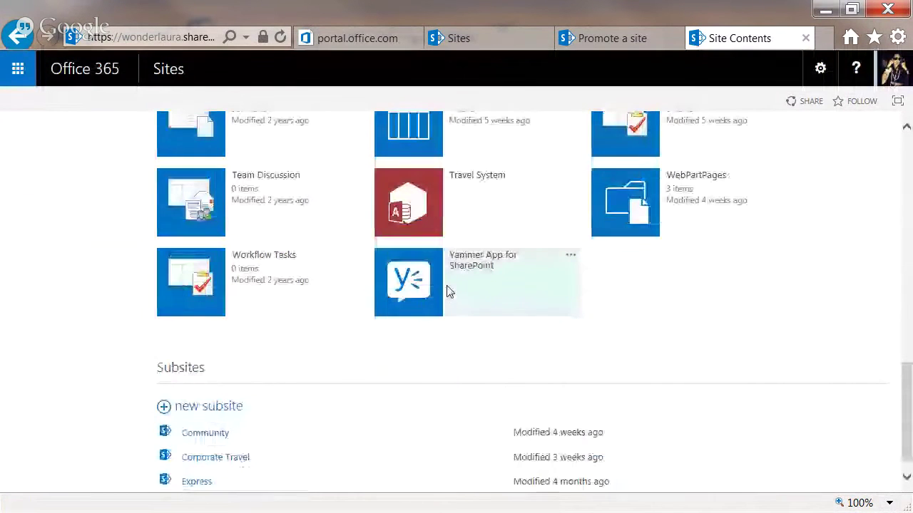
scroll(485, 281, up, 1)
scroll(485, 281, down, 2)
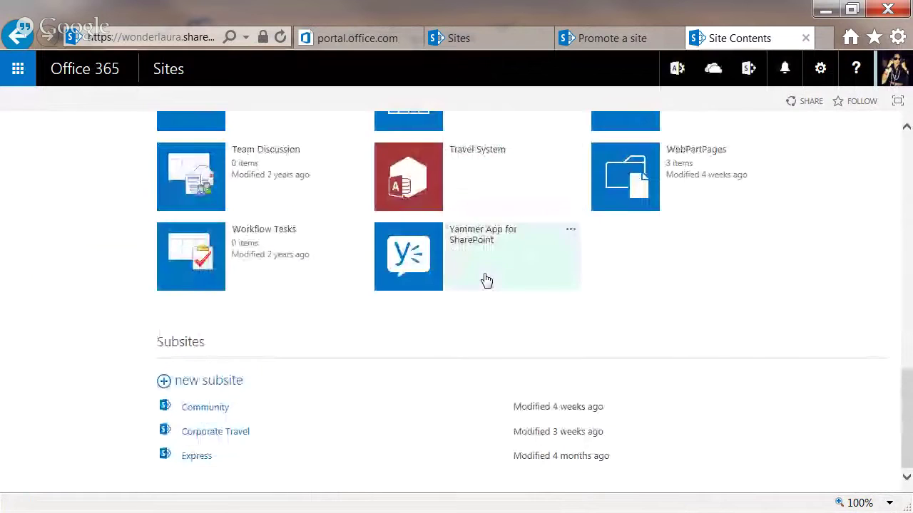
scroll(485, 281, up, 3)
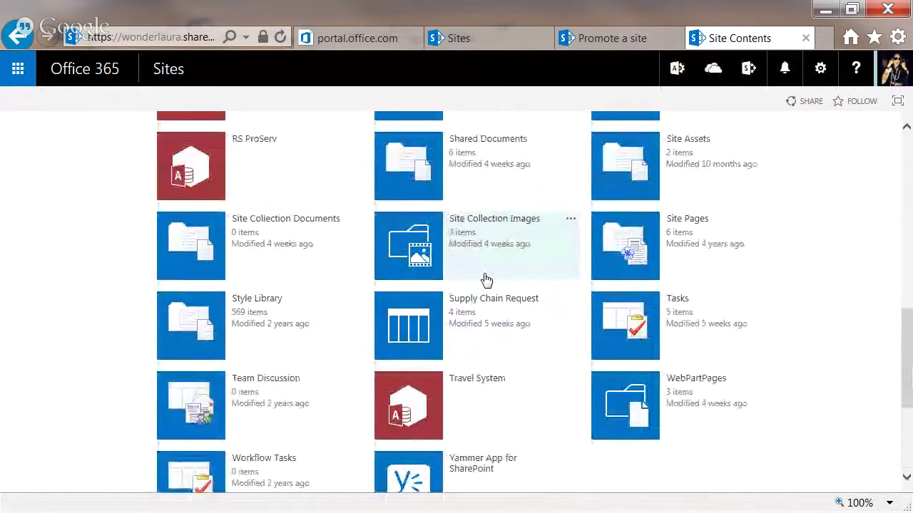
- Open charts.jpg in Site Collection Images and copy the picture's address
click(407, 243)
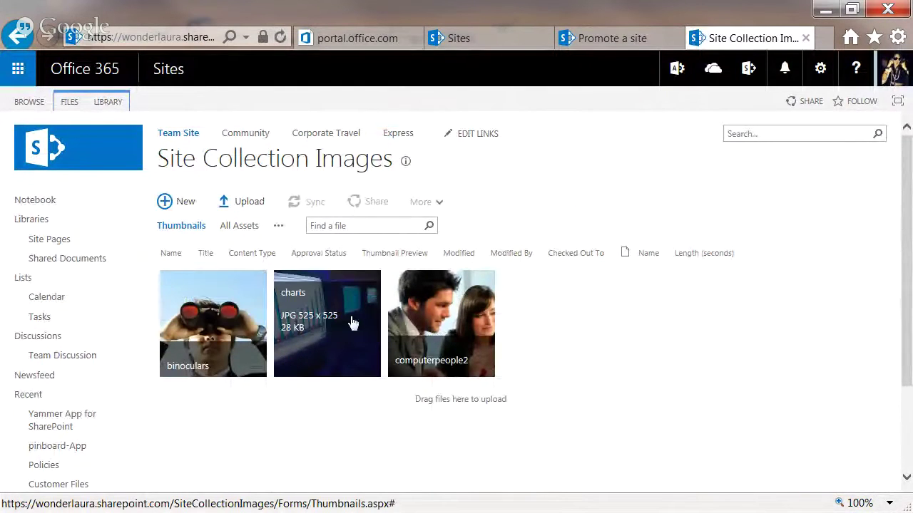
mouse_move(329, 322)
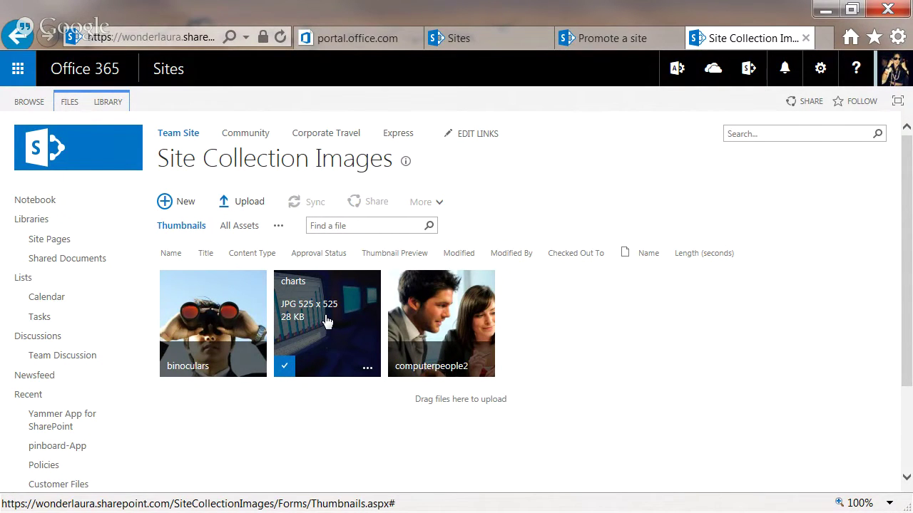
click(325, 321)
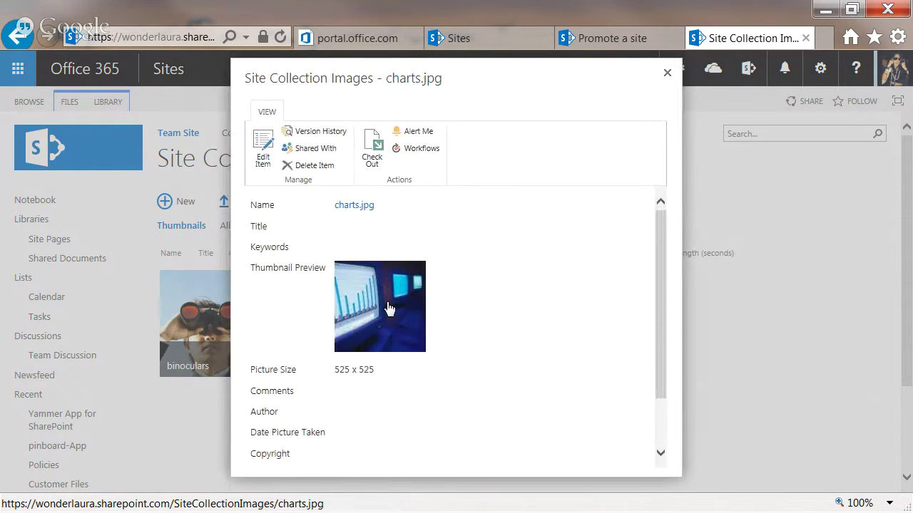
right_click(386, 305)
click(462, 327)
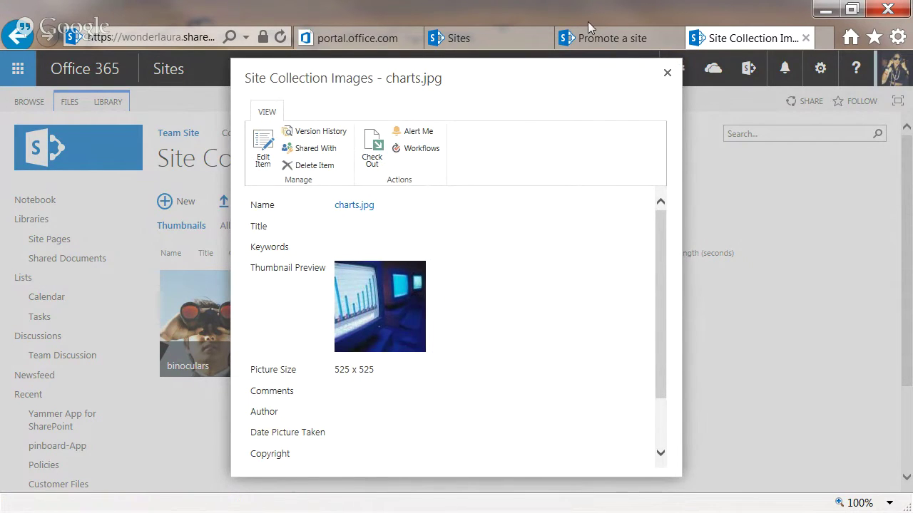
- Paste the charts.jpg address as the promoted link's image
click(668, 75)
click(607, 38)
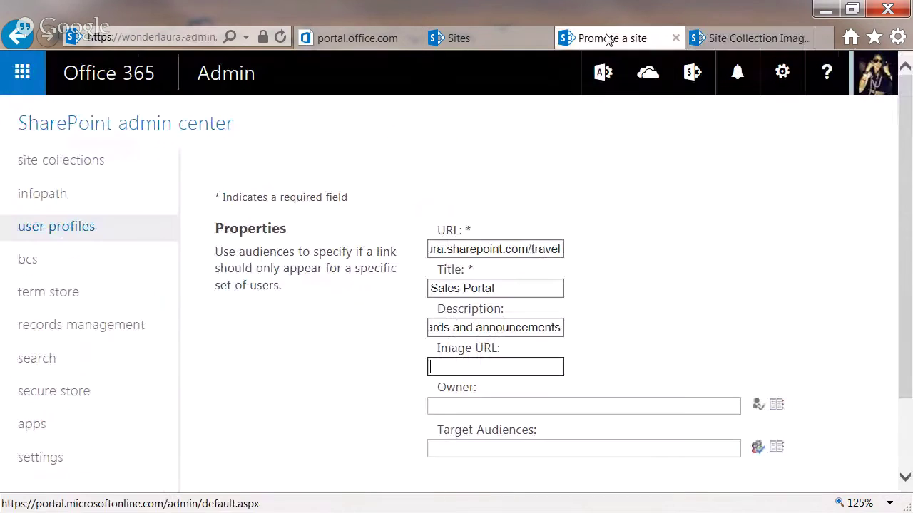
click(492, 367)
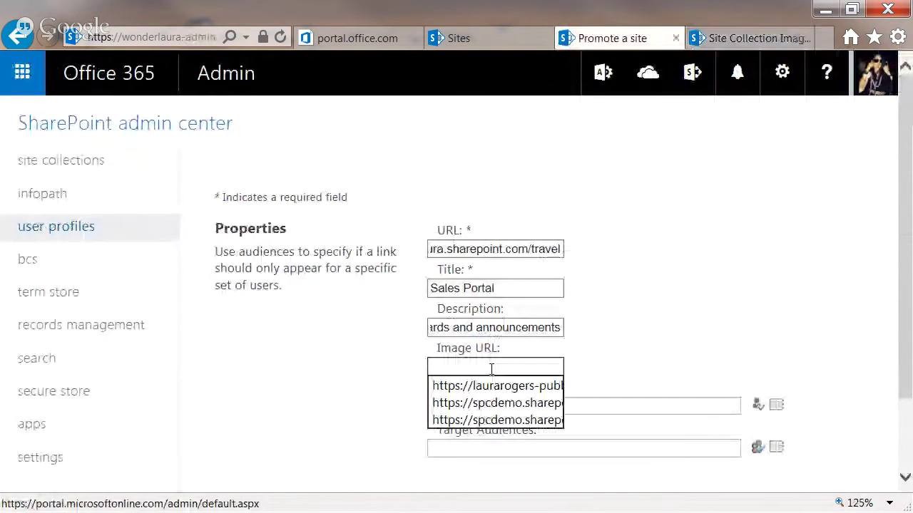
key(ctrl+v)
click(685, 290)
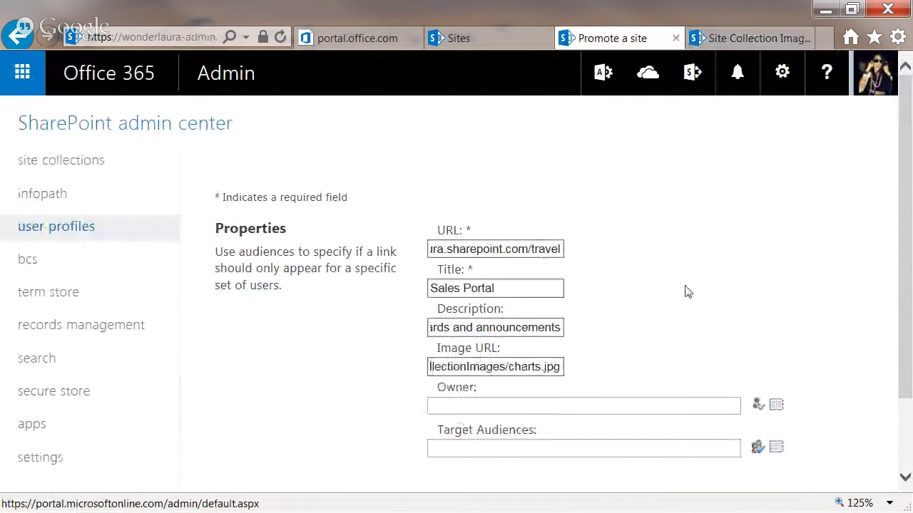
- Set the link's owner to the tenant account after resolving the typed name
click(642, 406)
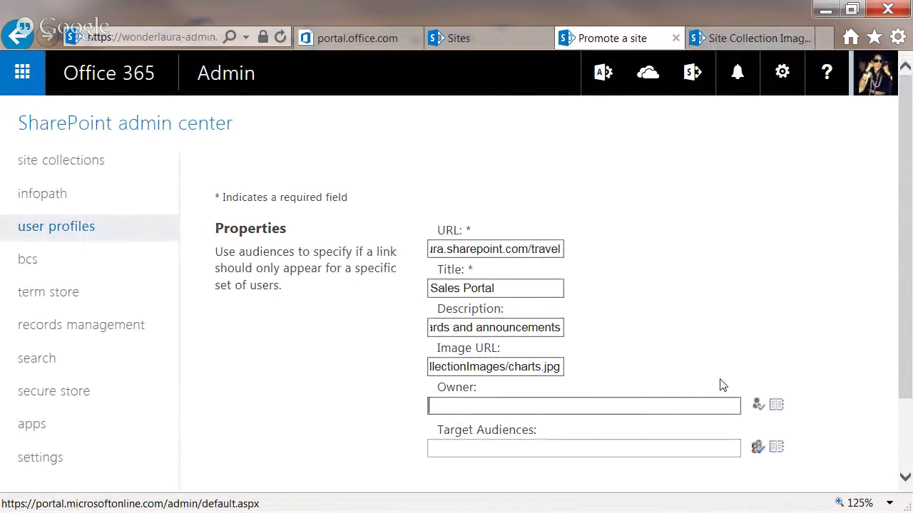
scroll(909, 287, down, 3)
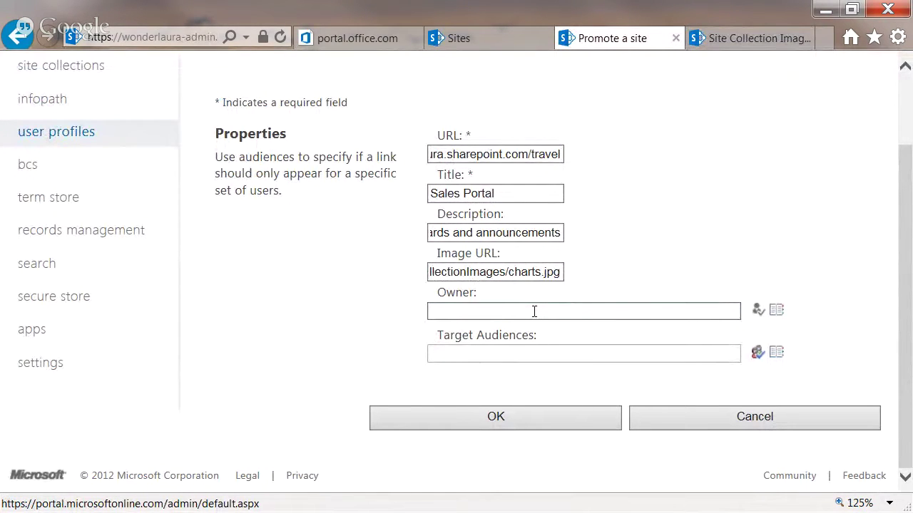
text(laura rogers)
click(756, 311)
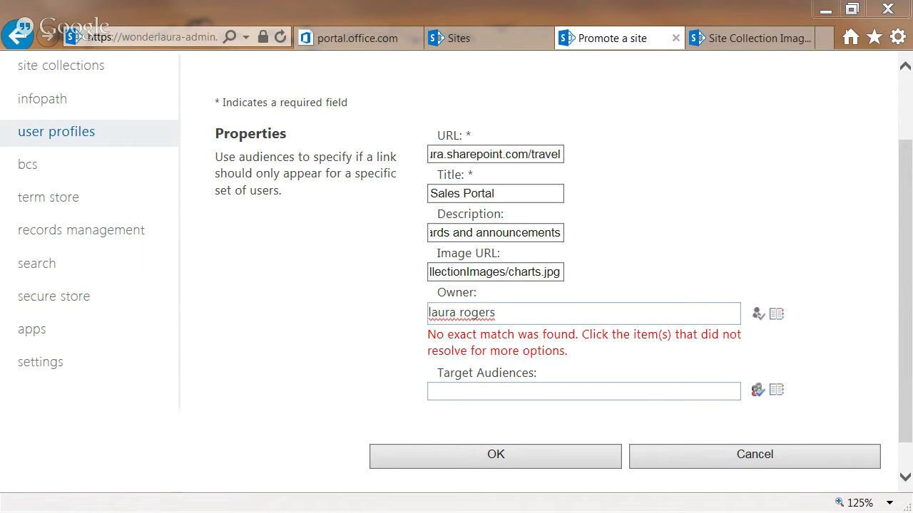
click(491, 313)
click(363, 454)
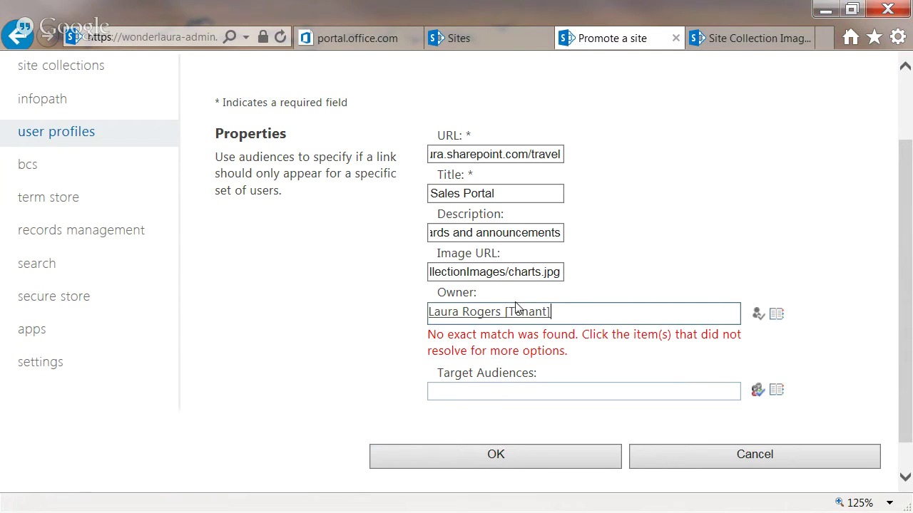
- Save the Sales Portal promoted site link and maximize the SharePoint 2013 virtual machine
click(540, 389)
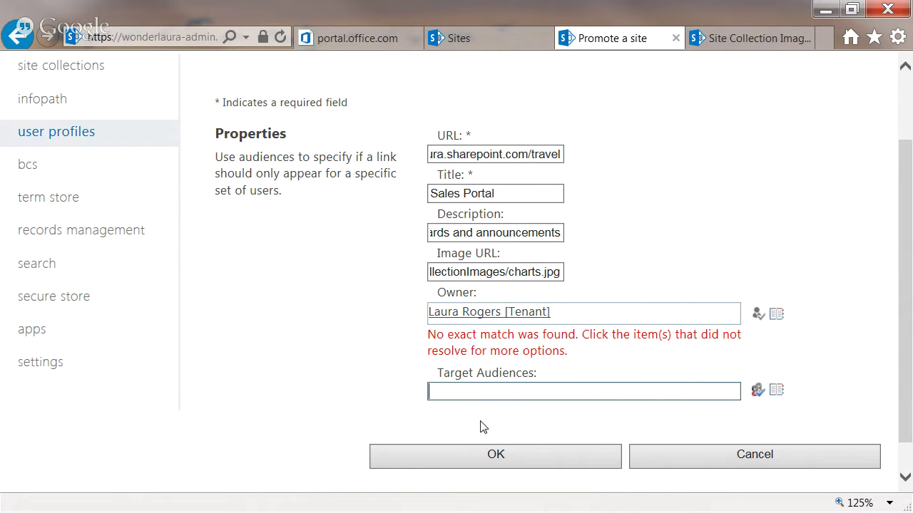
click(481, 458)
click(492, 457)
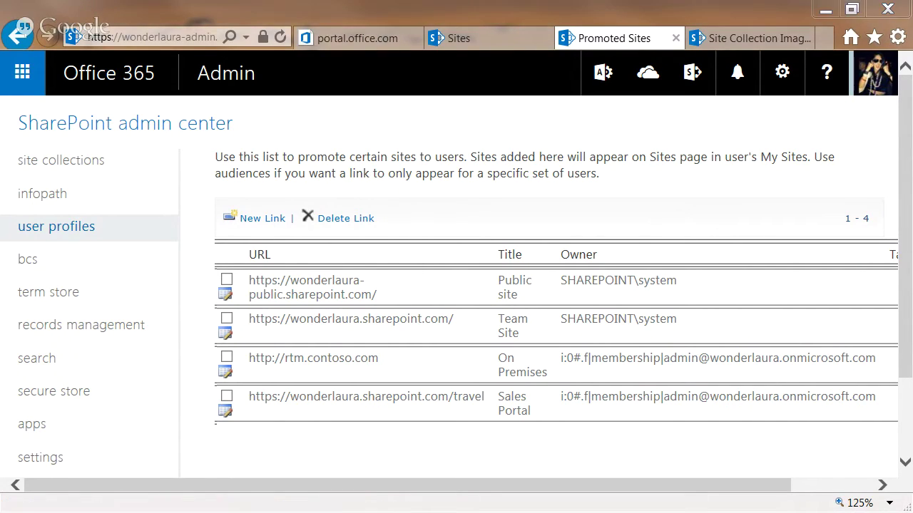
drag(423, 0, 423, 0)
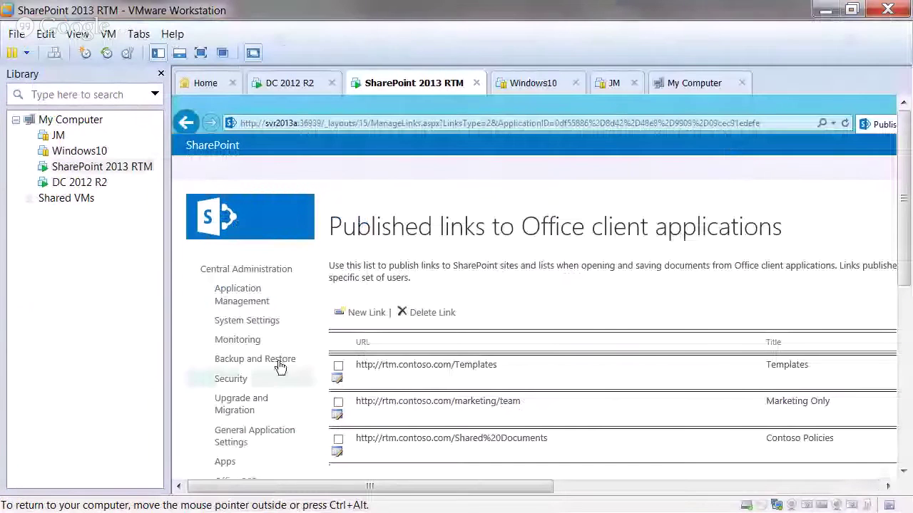
- Put the VM in full screen and open User Profile Service Application from Manage service applications
click(161, 74)
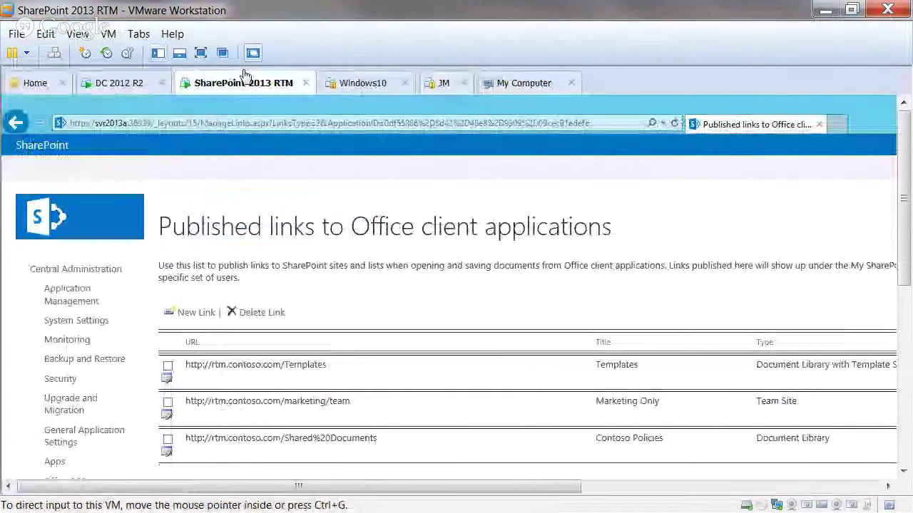
click(200, 53)
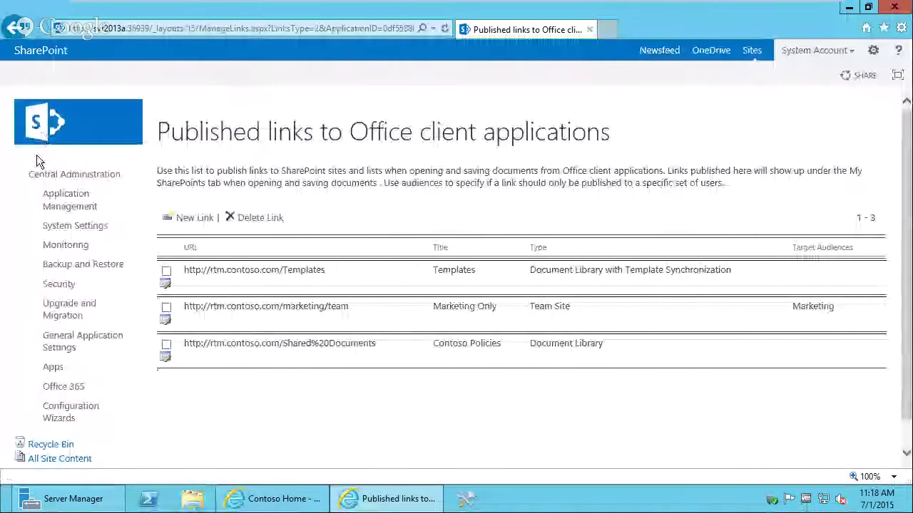
click(43, 174)
click(249, 276)
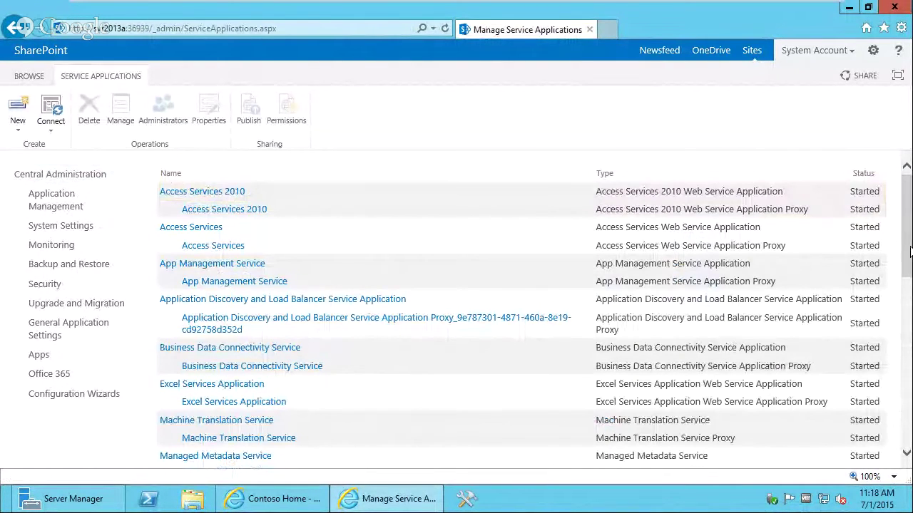
scroll(885, 294, down, 10)
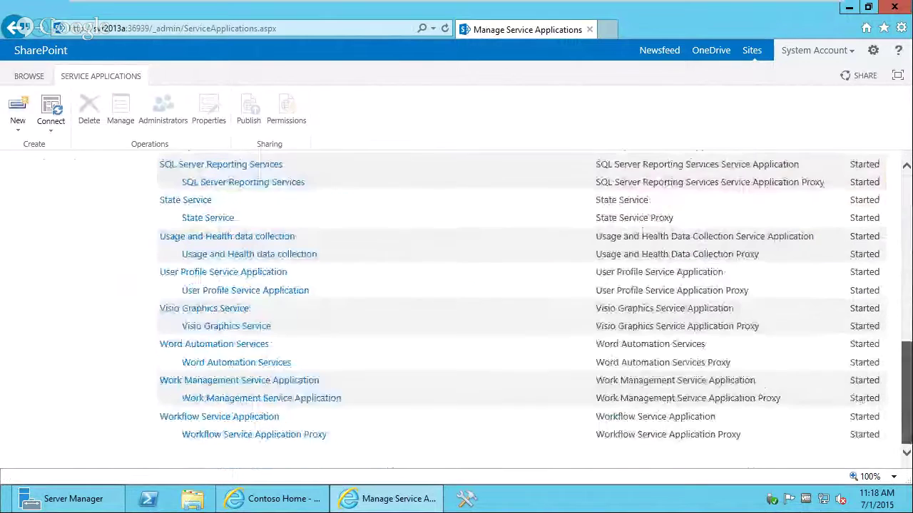
click(197, 272)
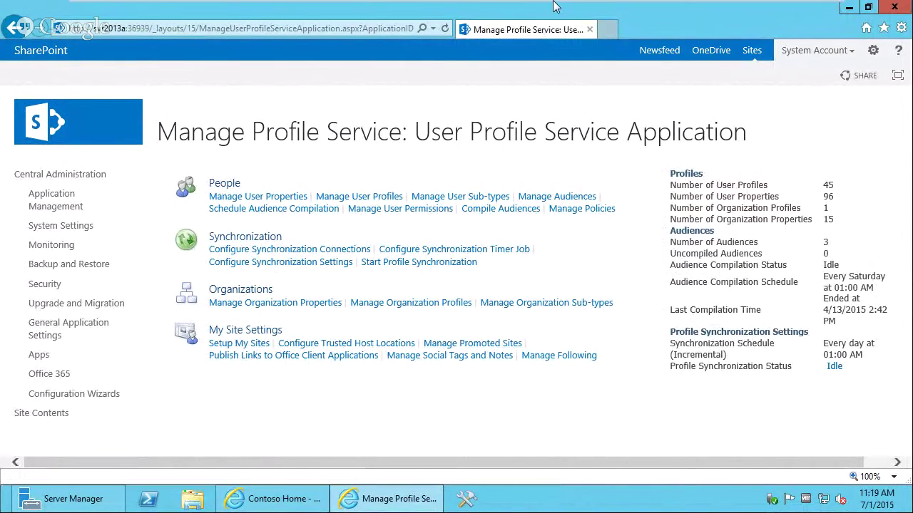
mouse_move(734, 21)
- Open the on-premises Manage Promoted Sites page and exit the VM's full screen
click(474, 344)
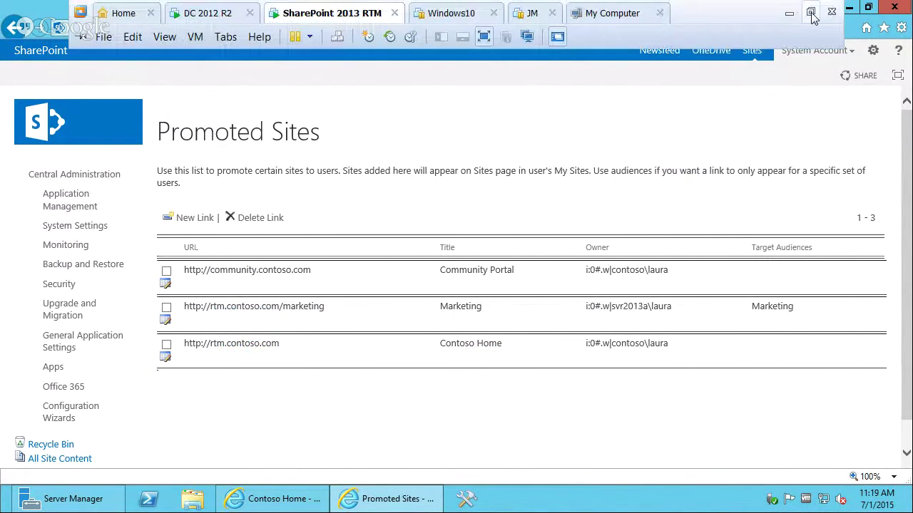
click(810, 11)
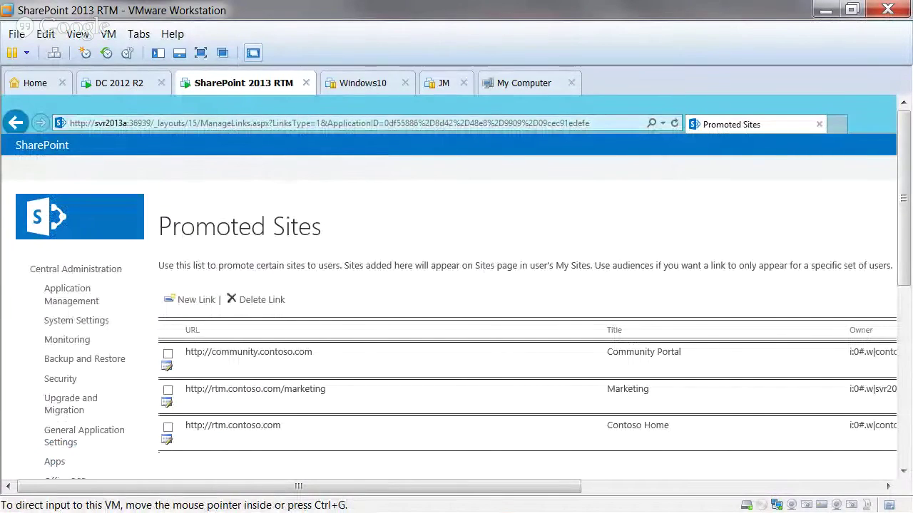
key(alt+Tab)
- View the Office 365 Sites page with its promoted tiles at 100% zoom
click(505, 39)
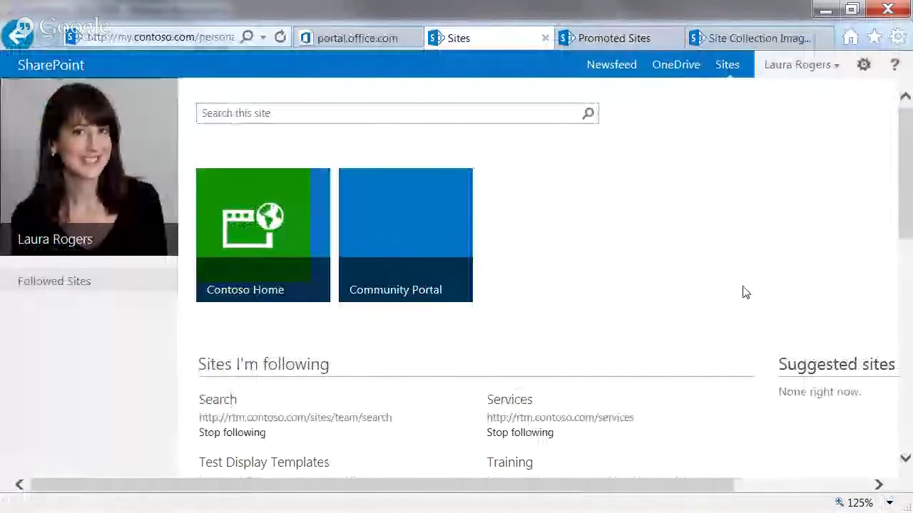
click(888, 503)
click(794, 425)
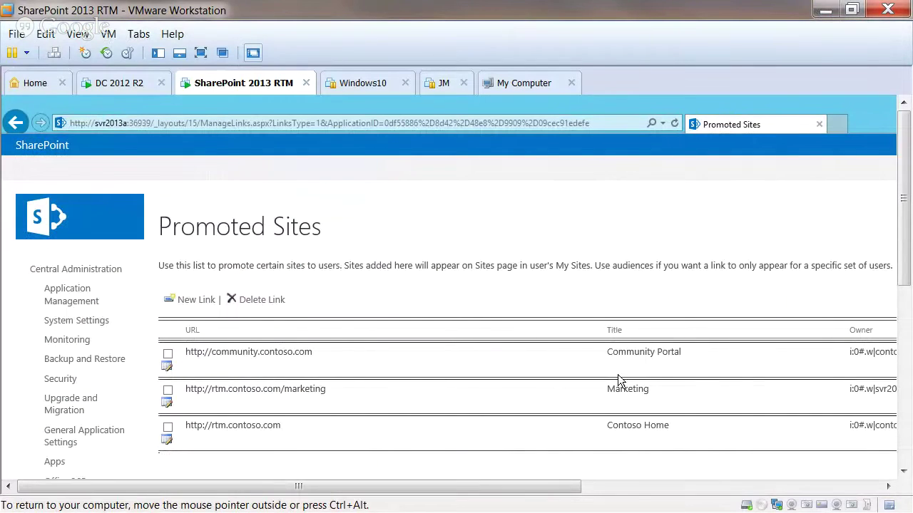
drag(582, 489, 805, 469)
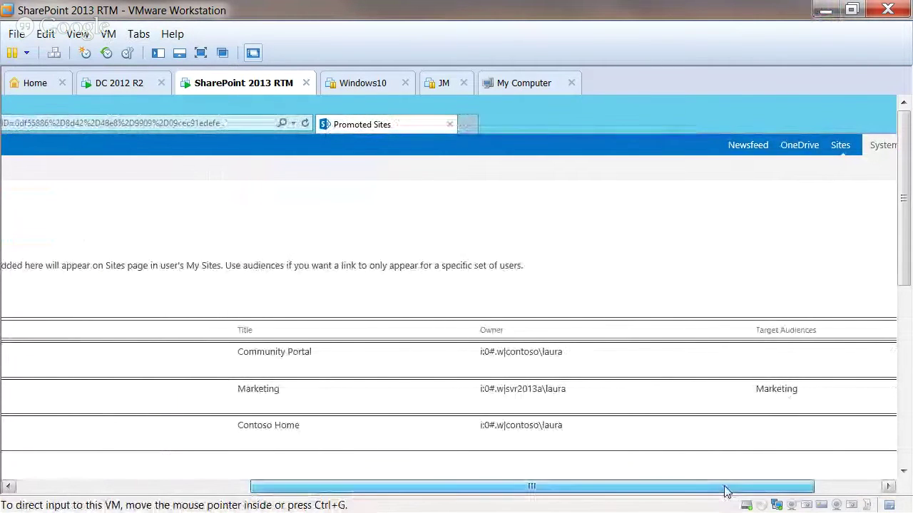
drag(725, 488, 492, 488)
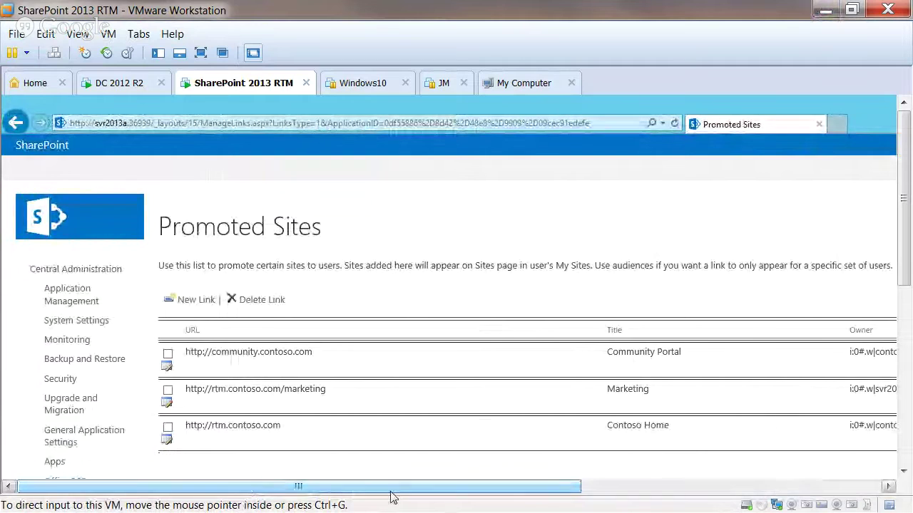
- Return input to the virtual machine's Promoted Sites page
click(371, 397)
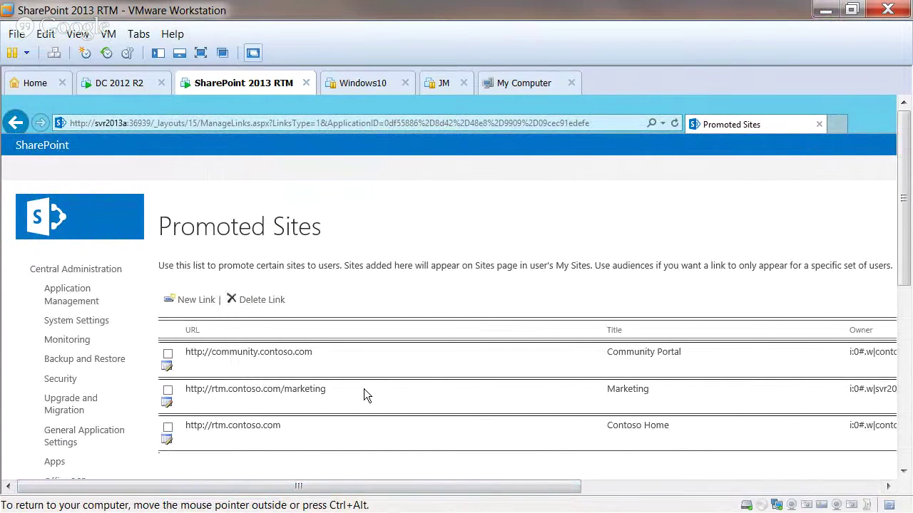
key(ctrl+alt)
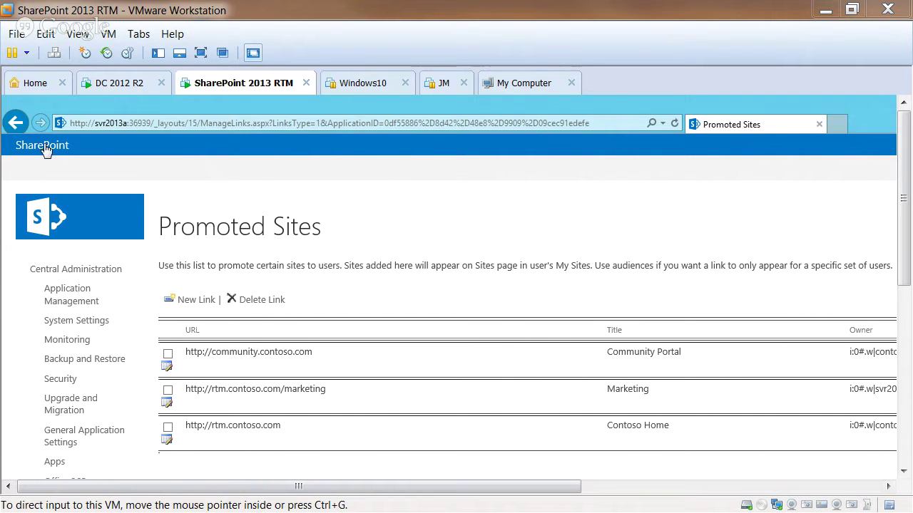
click(15, 126)
- Go back to Manage Profile Service and open Manage Audiences to see All site users, IT and Marketing
click(16, 125)
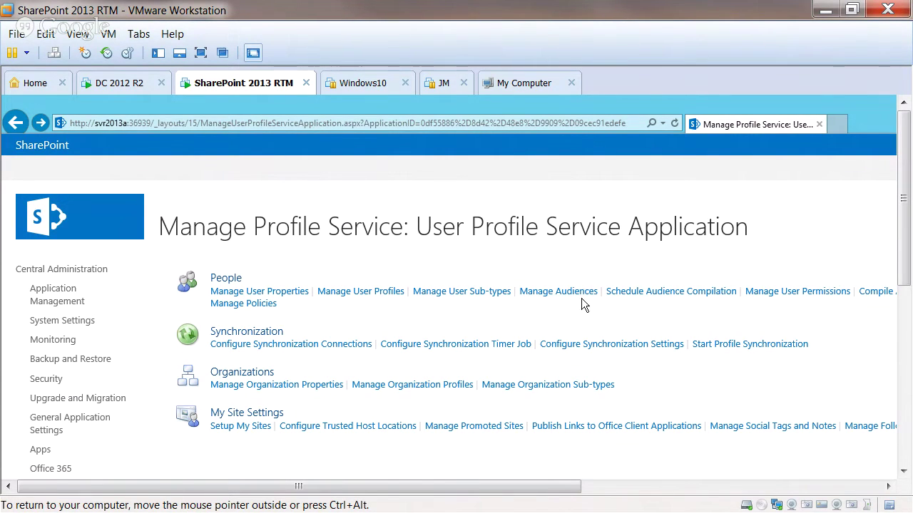
click(563, 293)
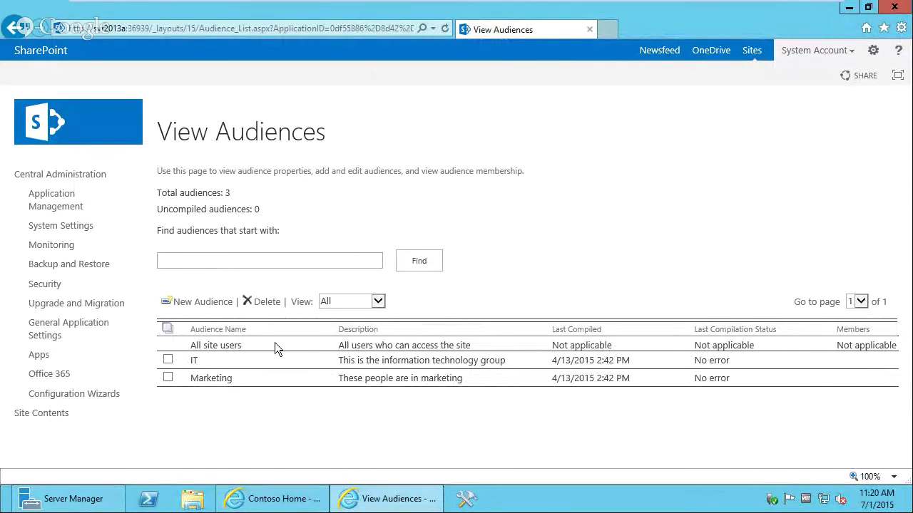
mouse_move(194, 364)
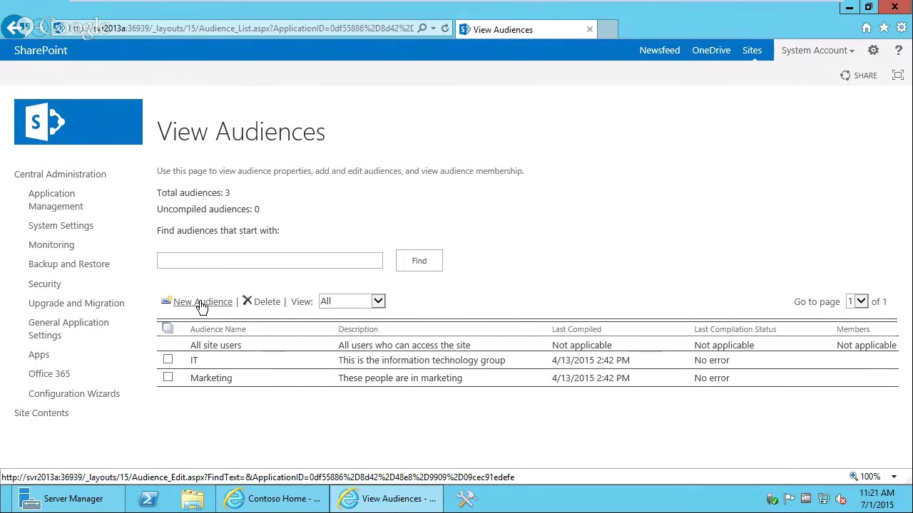
- Start a new audience named Sales and resolve its owner's name
click(202, 305)
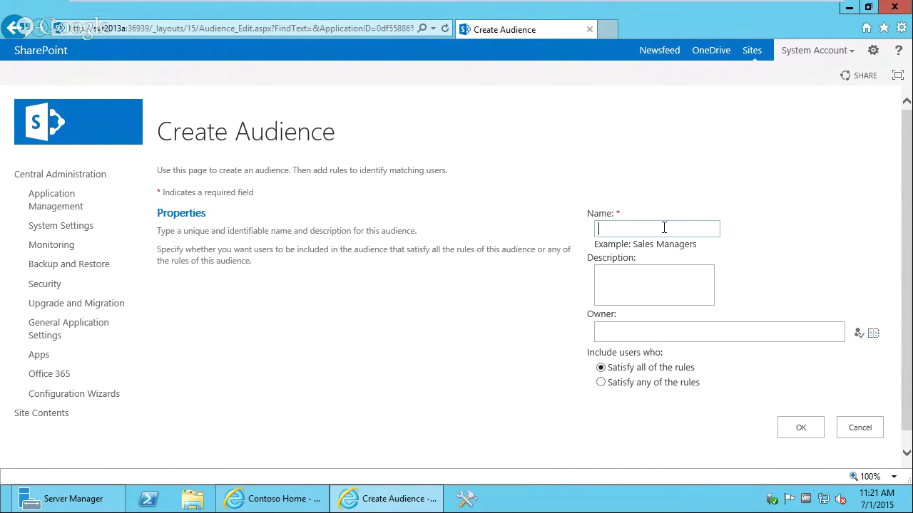
text(Sales)
click(658, 335)
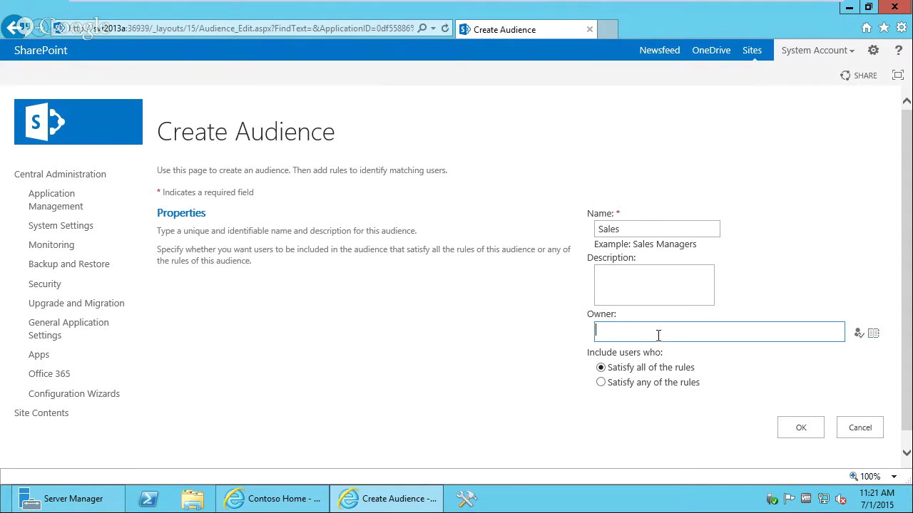
click(861, 338)
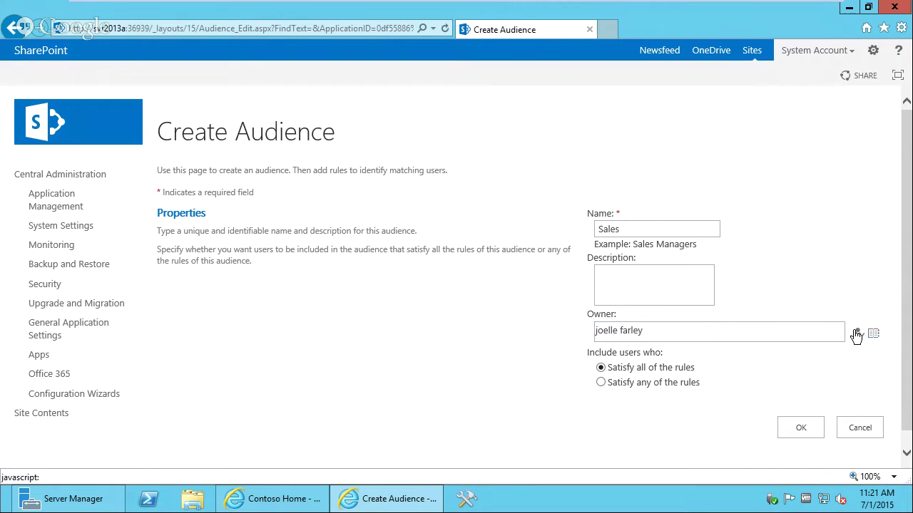
- Describe it as 'This is the sales audience.', choose 'Satisfy any of the rules', and create it
click(608, 282)
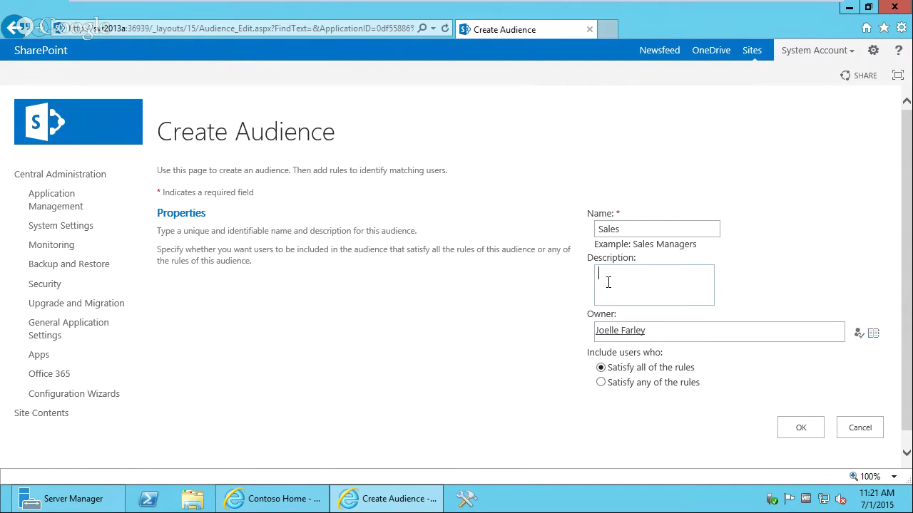
text(This is the sales auedience)
key(BackSpace)
key(BackSpace)
key(BackSpace)
key(BackSpace)
key(BackSpace)
key(BackSpace)
key(BackSpace)
key(BackSpace)
text(udience.)
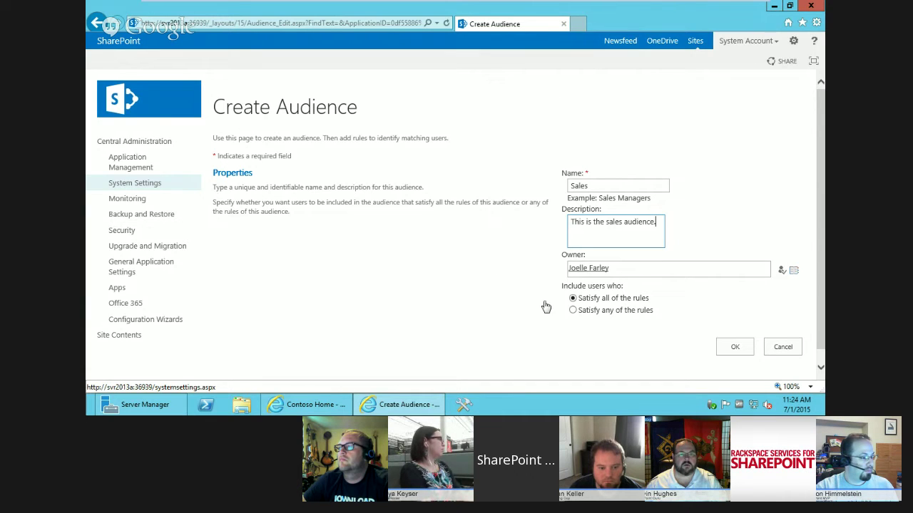
drag(820, 273, 819, 288)
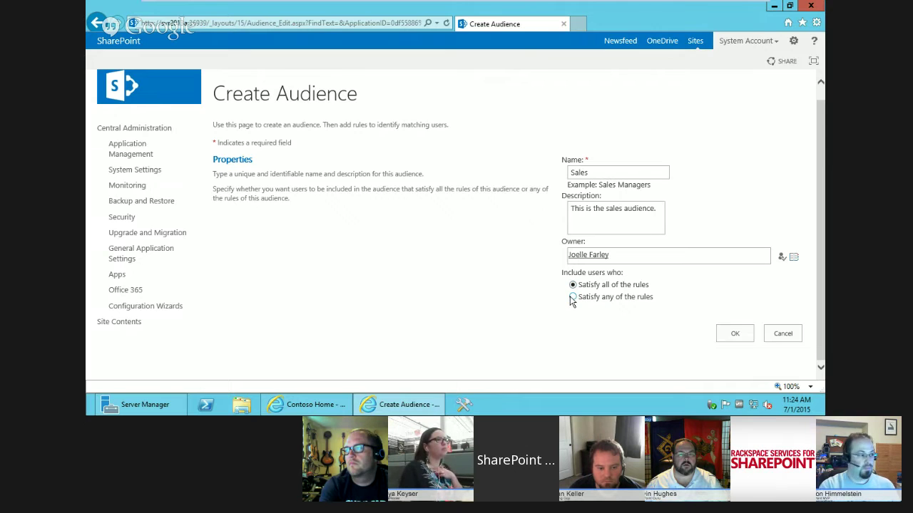
click(574, 298)
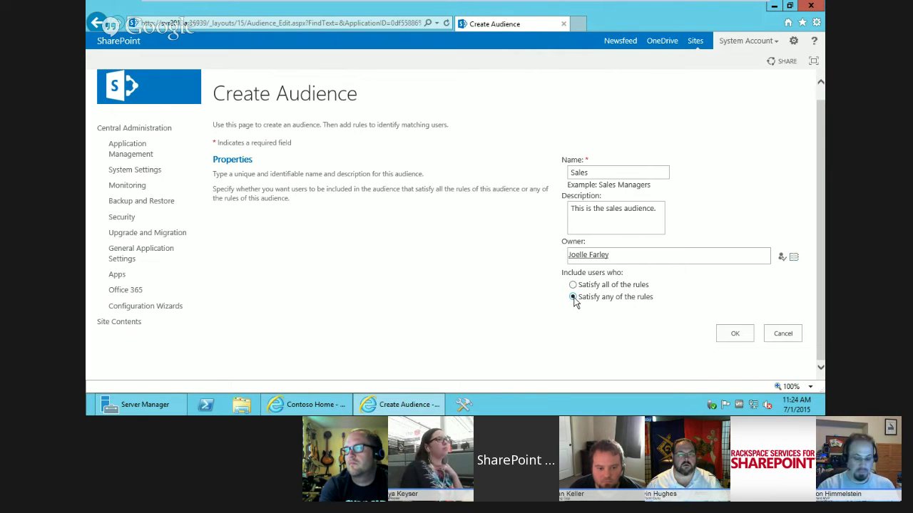
click(735, 334)
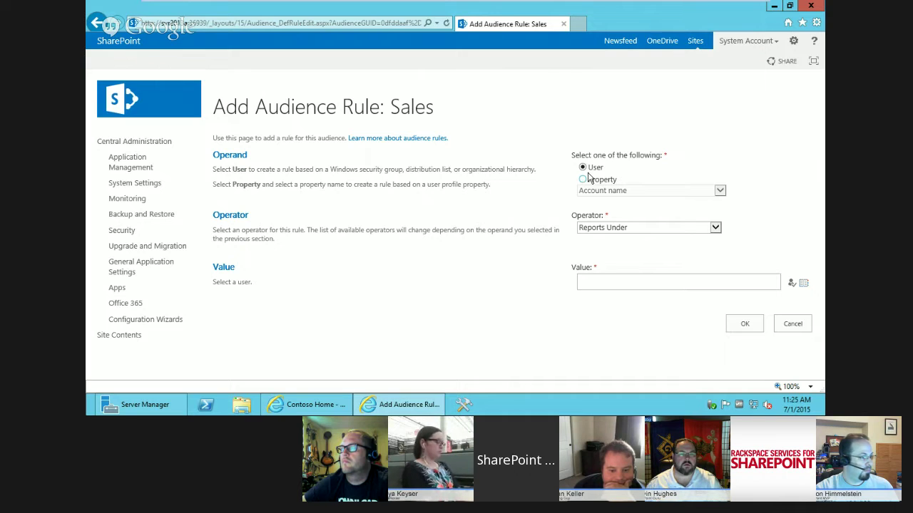
- Set the rule operator to Member Of and try 'sales' as the group, removing the unresolved entry
click(629, 229)
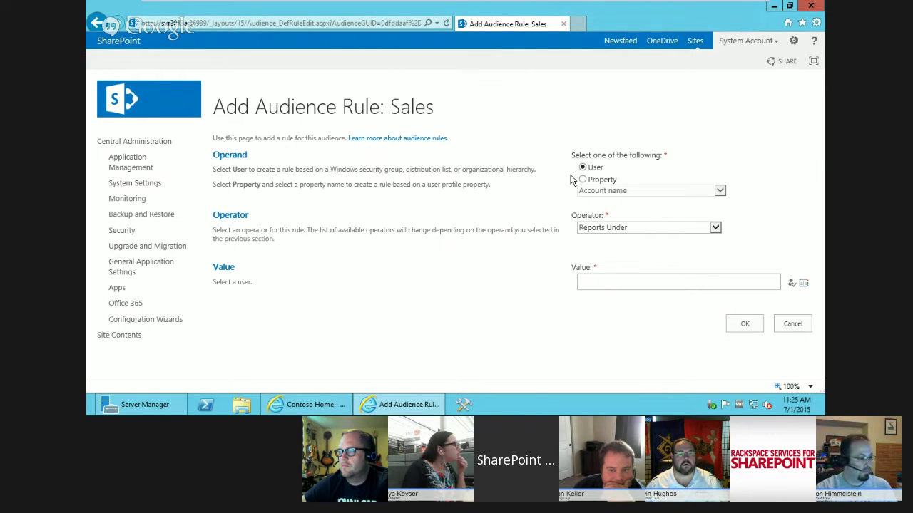
click(618, 228)
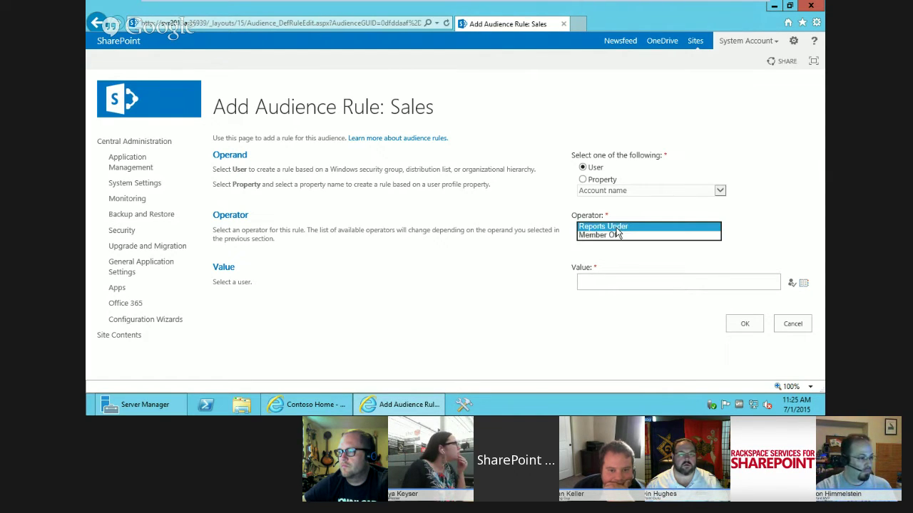
click(599, 235)
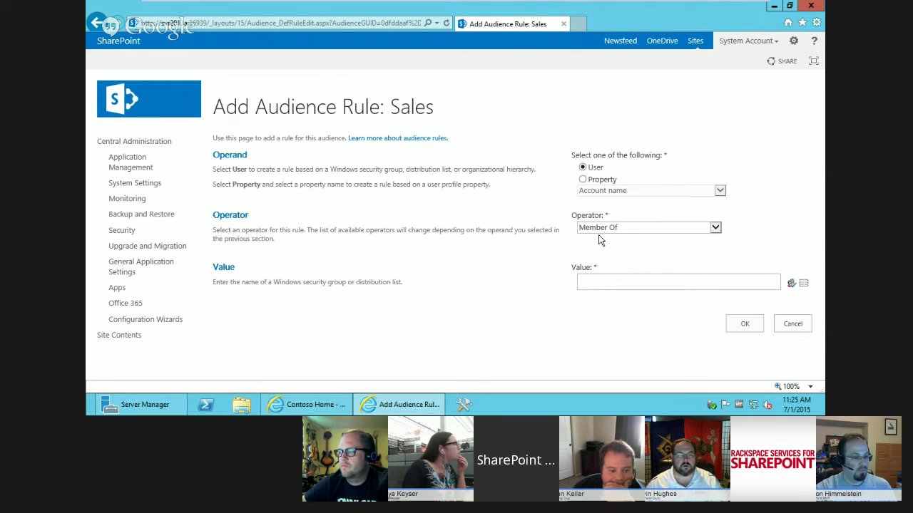
click(619, 281)
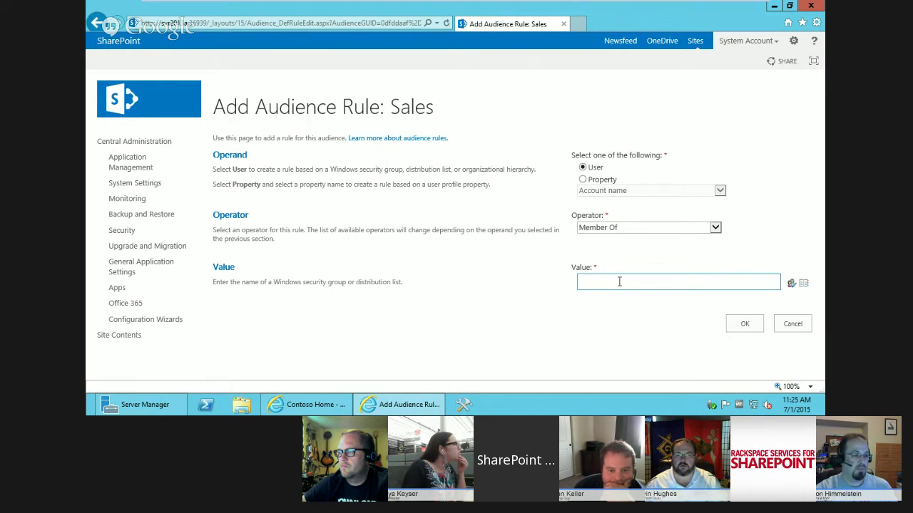
text(sales)
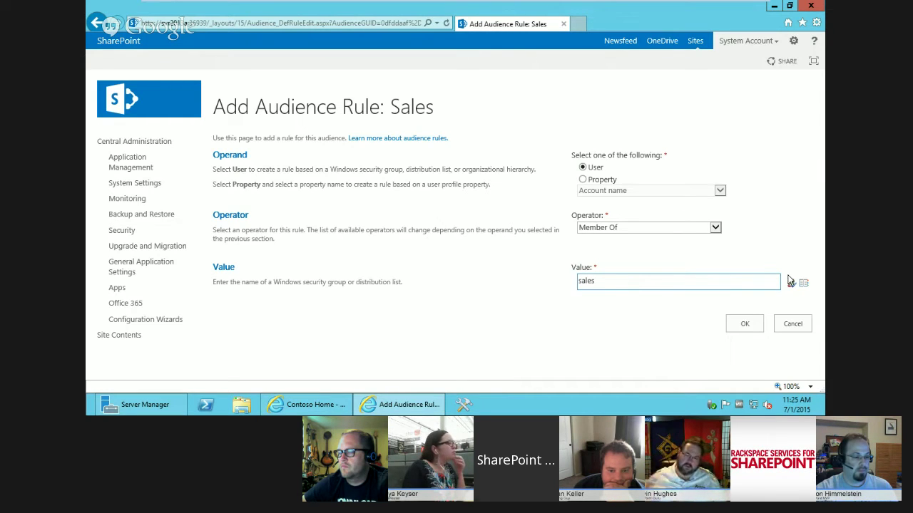
click(790, 286)
click(575, 281)
click(526, 319)
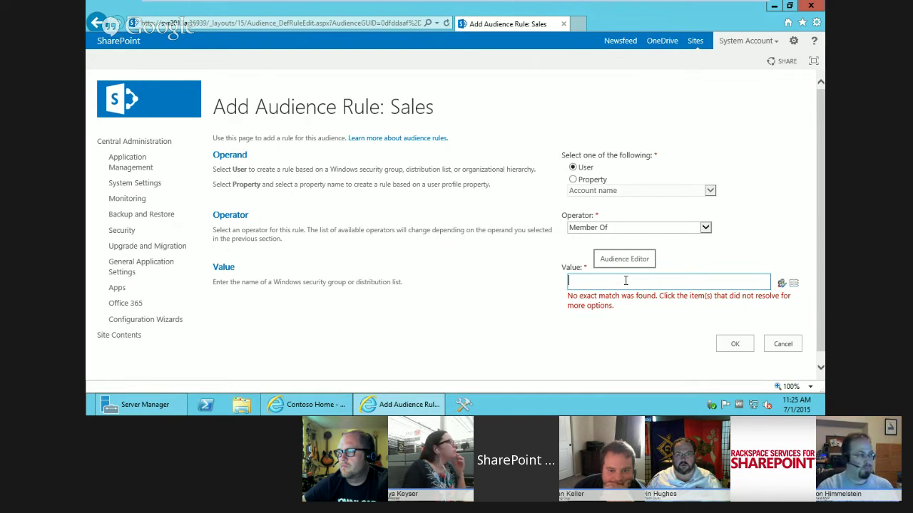
- Try resolving Information Technology as the group, then clear the Value box
click(782, 284)
click(570, 281)
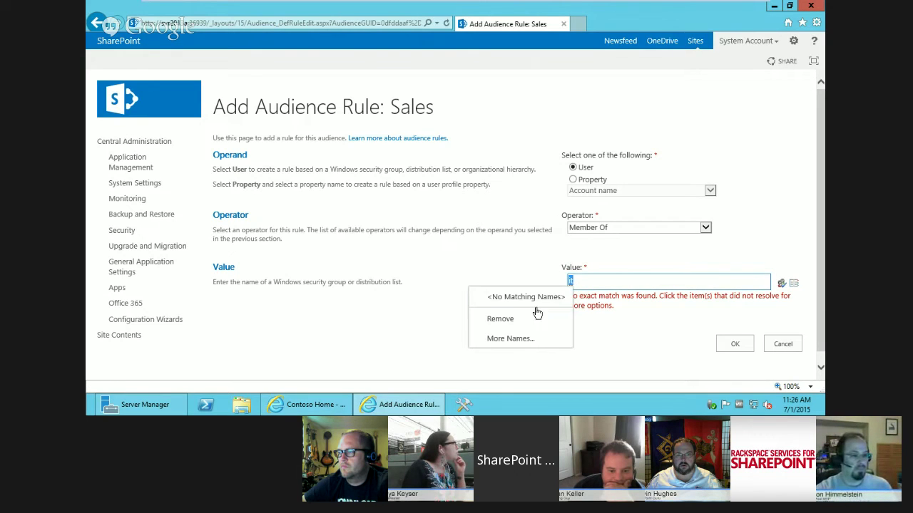
click(610, 275)
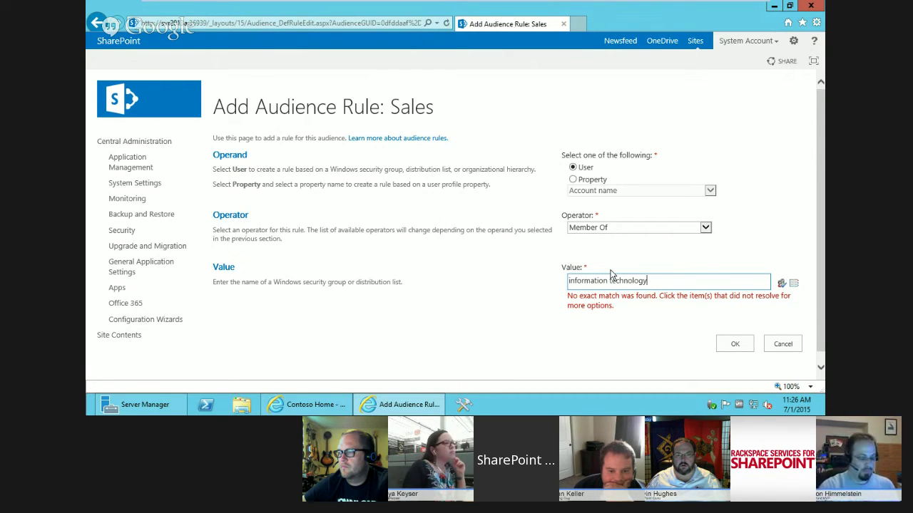
click(781, 283)
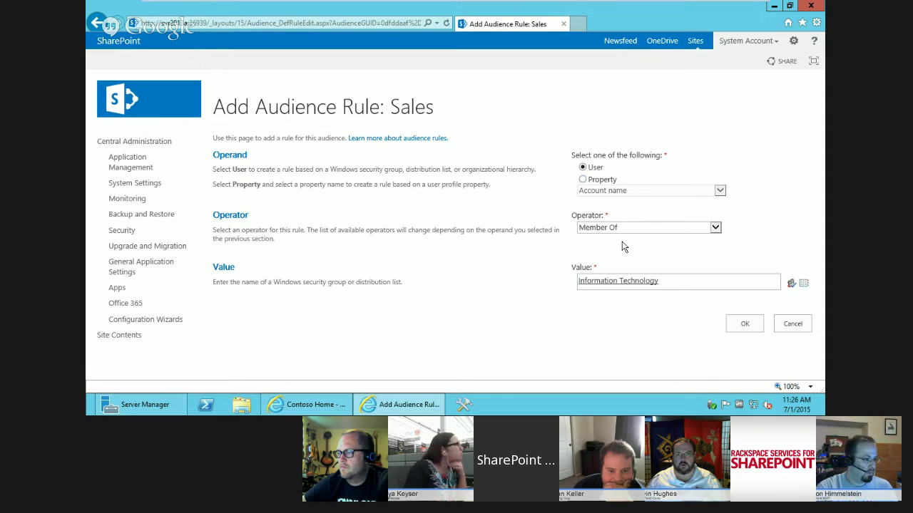
drag(678, 283, 561, 285)
key(BackSpace)
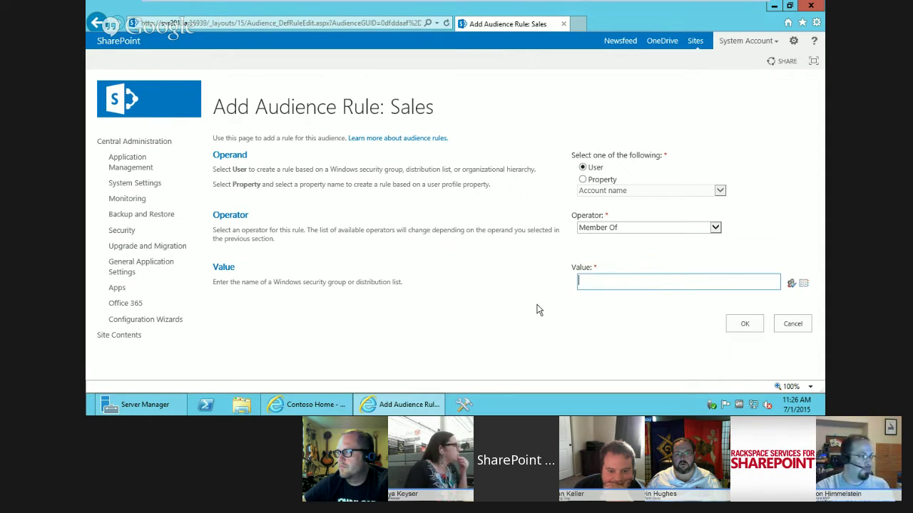
- Build a property rule Job Title Contains Sales, picking the Sales term, and save it
click(584, 181)
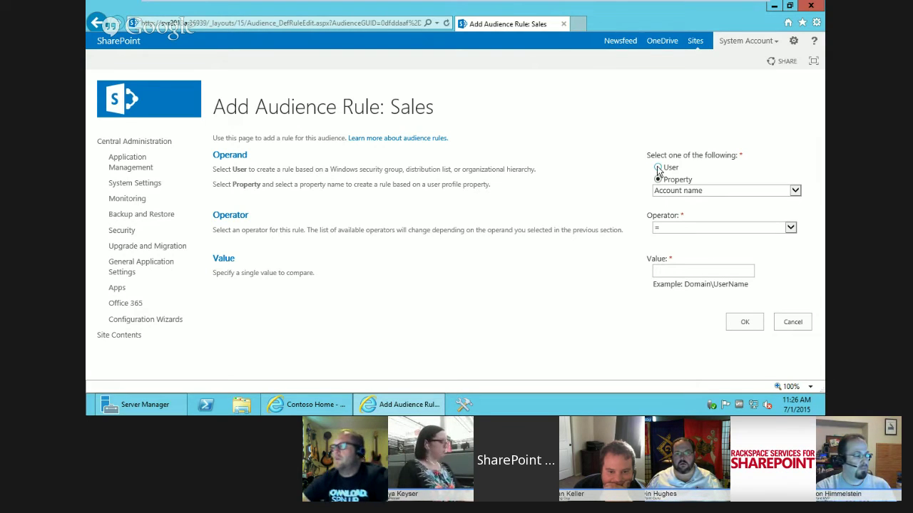
click(668, 189)
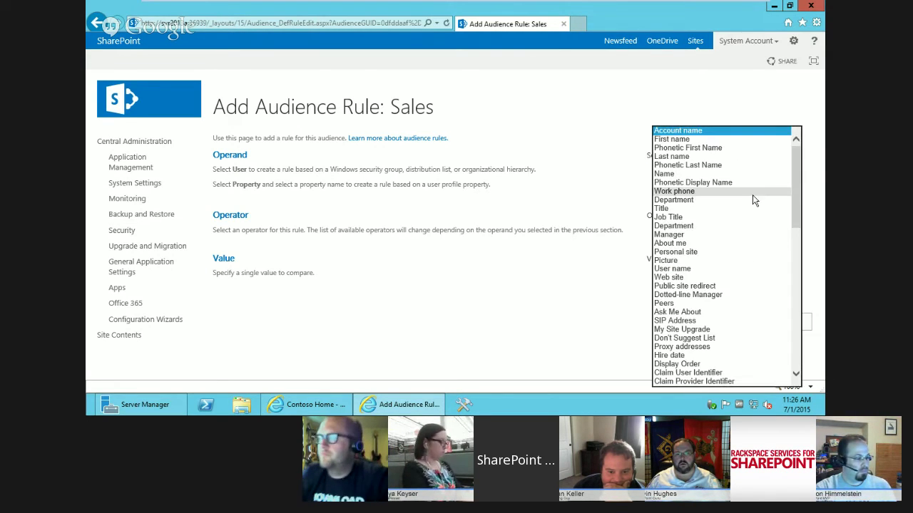
click(670, 217)
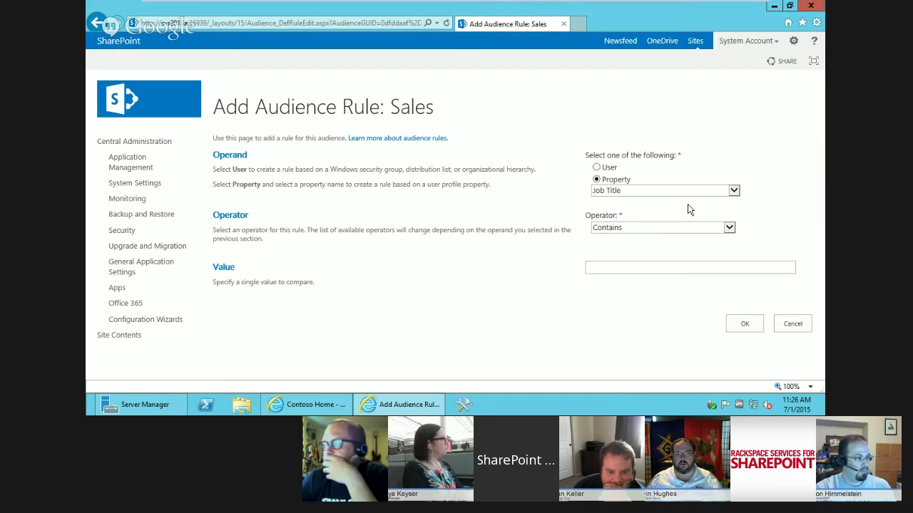
click(632, 227)
click(631, 228)
click(632, 263)
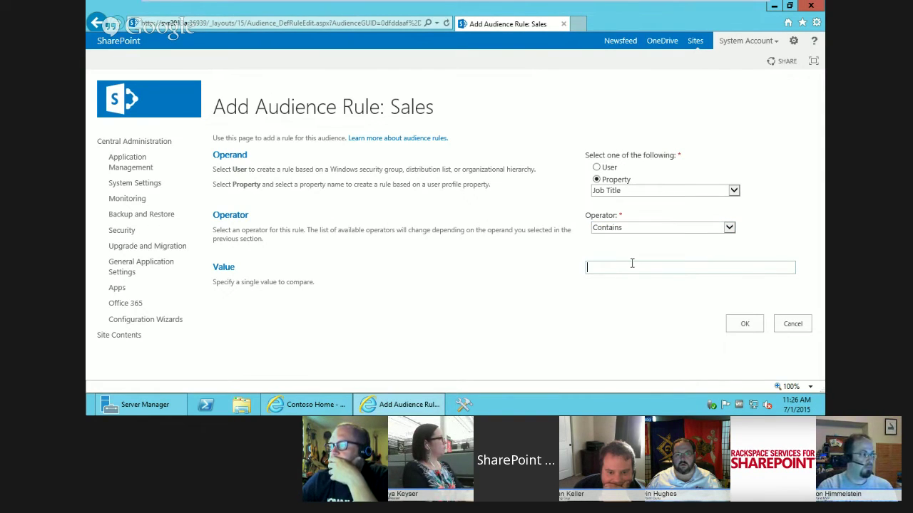
text(sales)
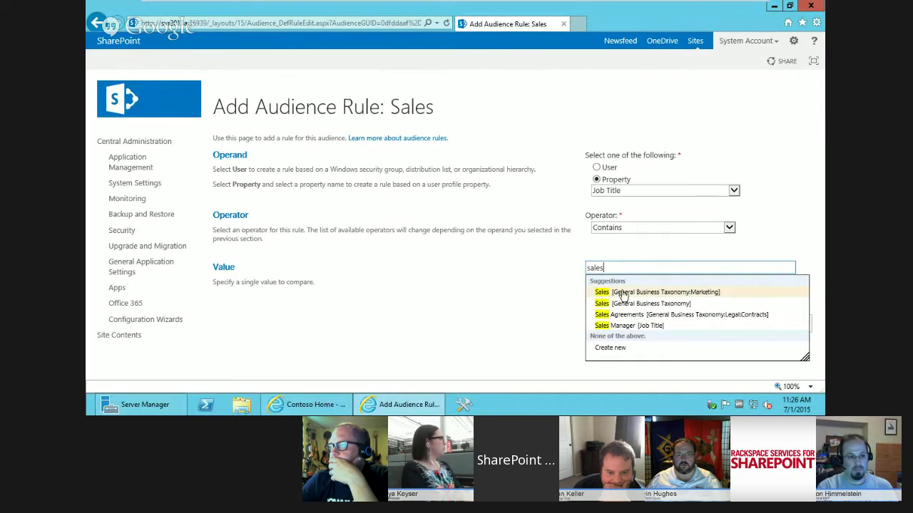
click(625, 304)
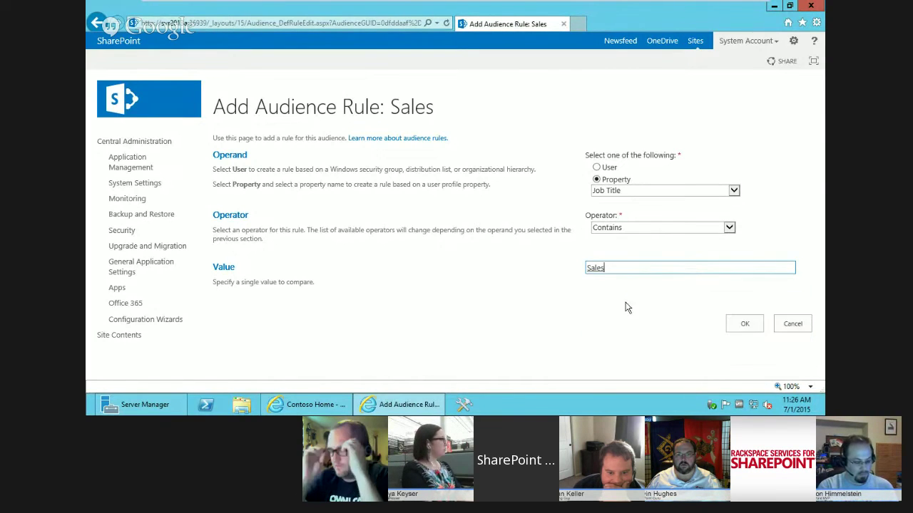
click(744, 322)
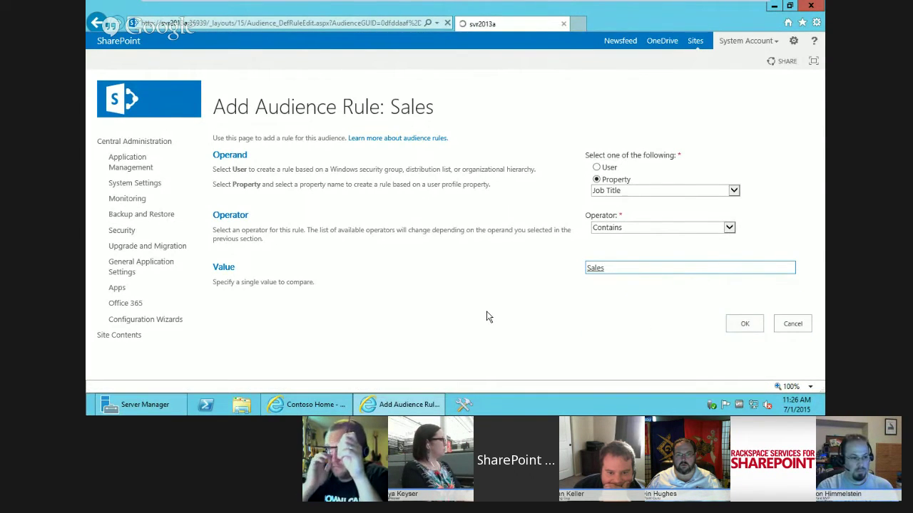
drag(821, 229, 821, 317)
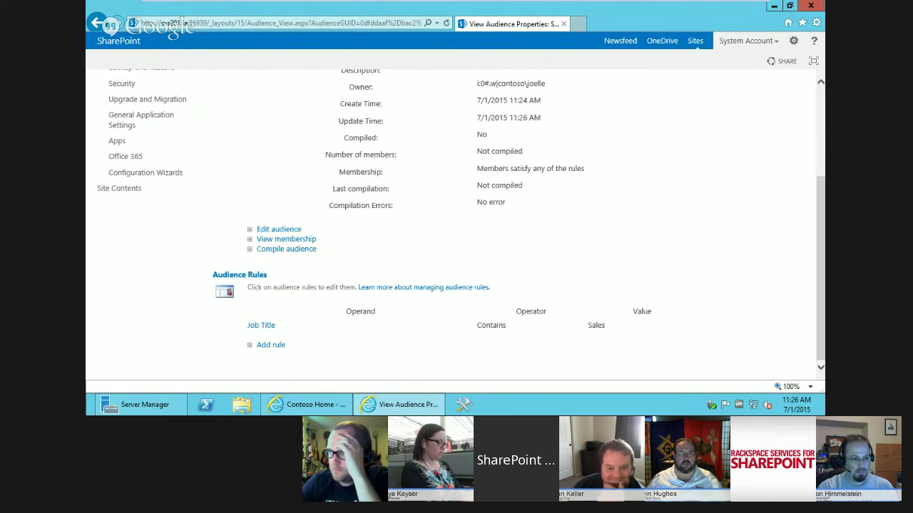
- Add a property rule Department Contains Sales using the General Business Taxonomy term, and save it
click(271, 346)
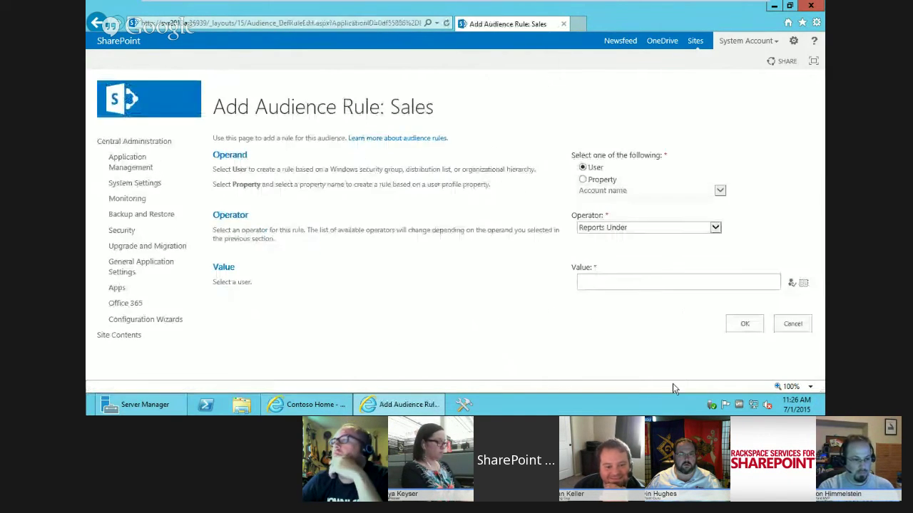
click(584, 179)
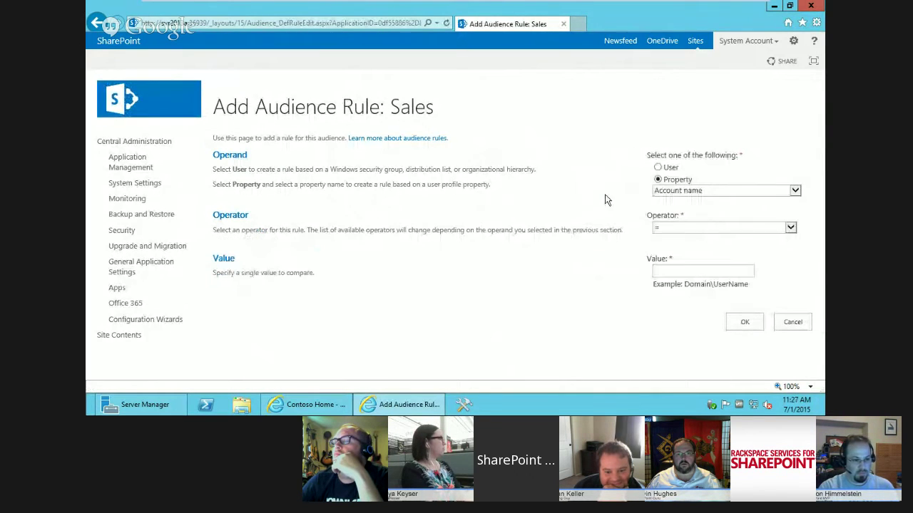
click(681, 190)
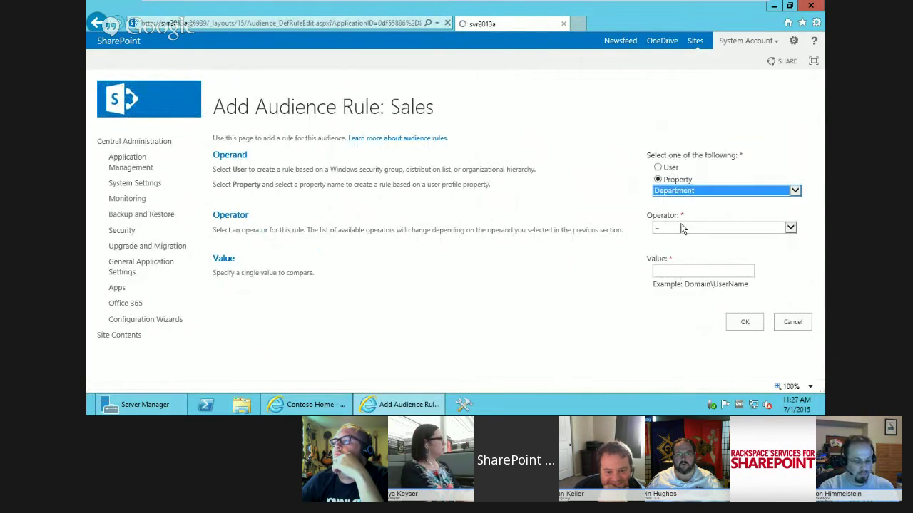
click(679, 225)
click(623, 227)
click(623, 239)
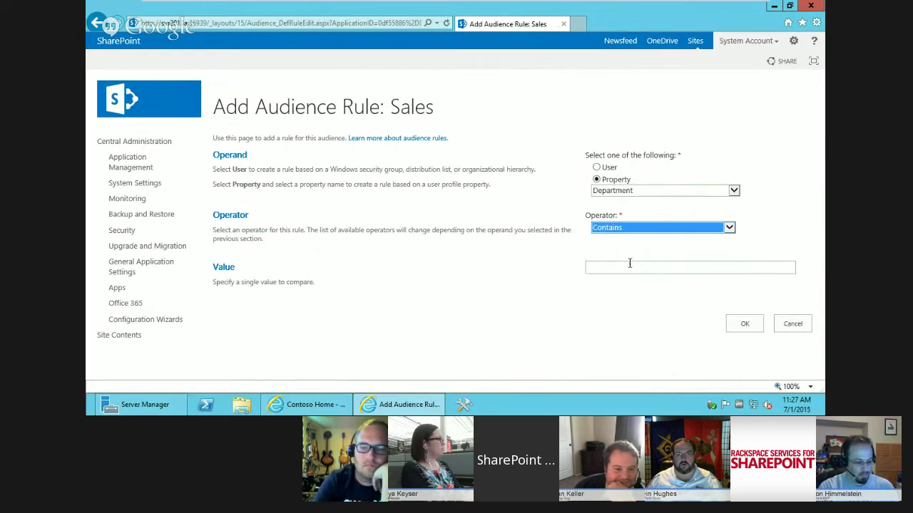
click(629, 265)
text(sales)
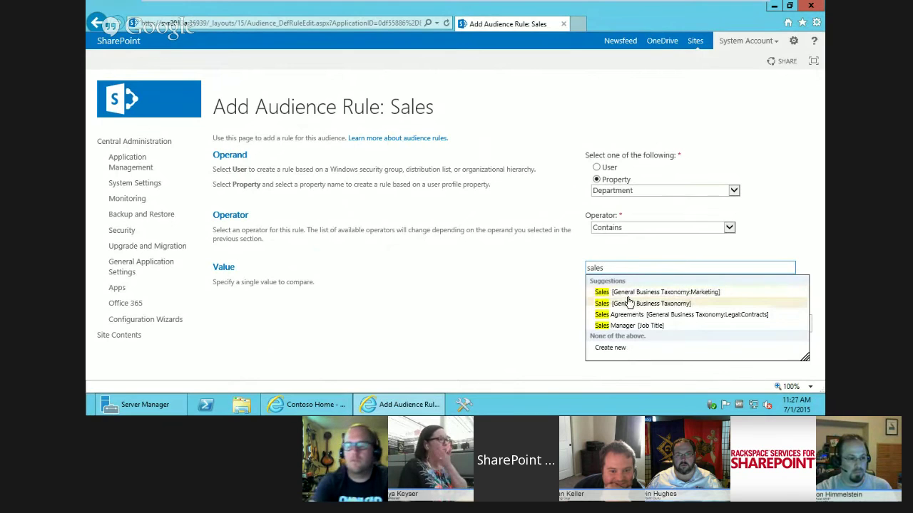
click(625, 303)
click(746, 325)
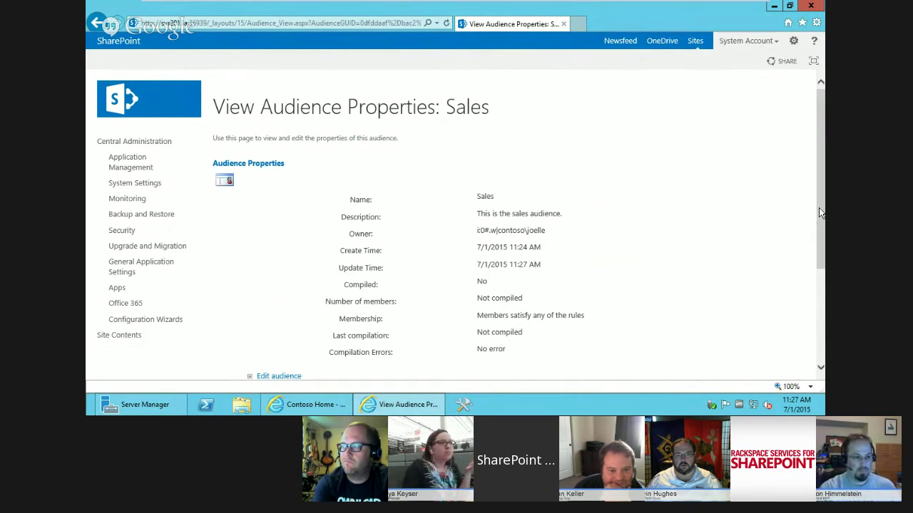
drag(818, 212, 816, 355)
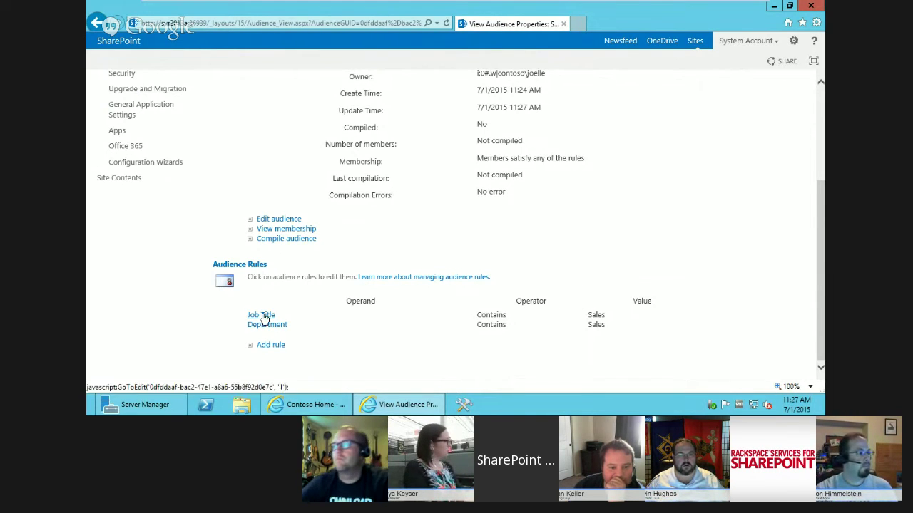
- Add a property rule Ask Me About Contains Sales, picking the Sales suggestion, and save it
click(277, 346)
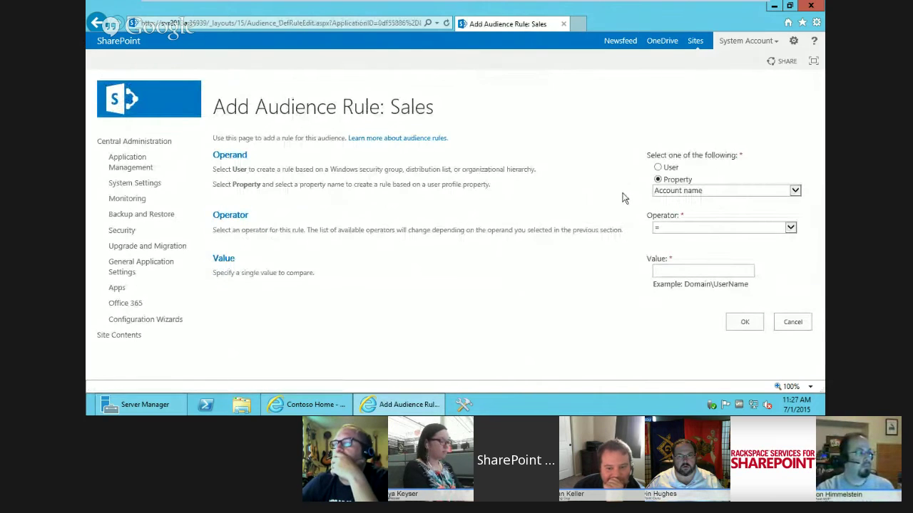
click(698, 191)
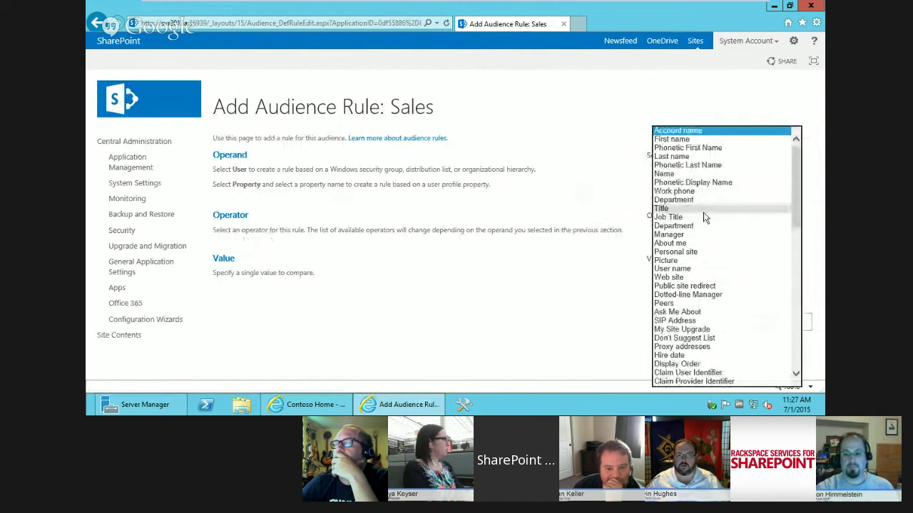
drag(796, 210, 803, 240)
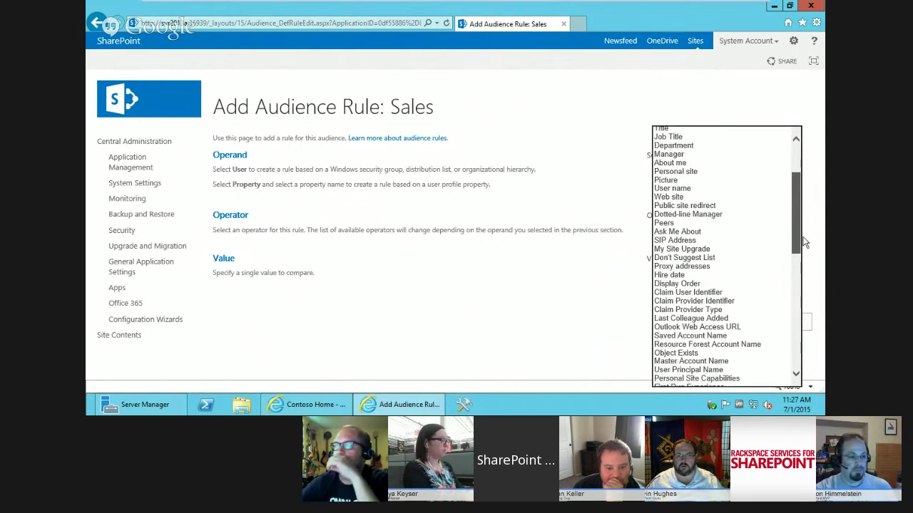
click(706, 223)
click(713, 190)
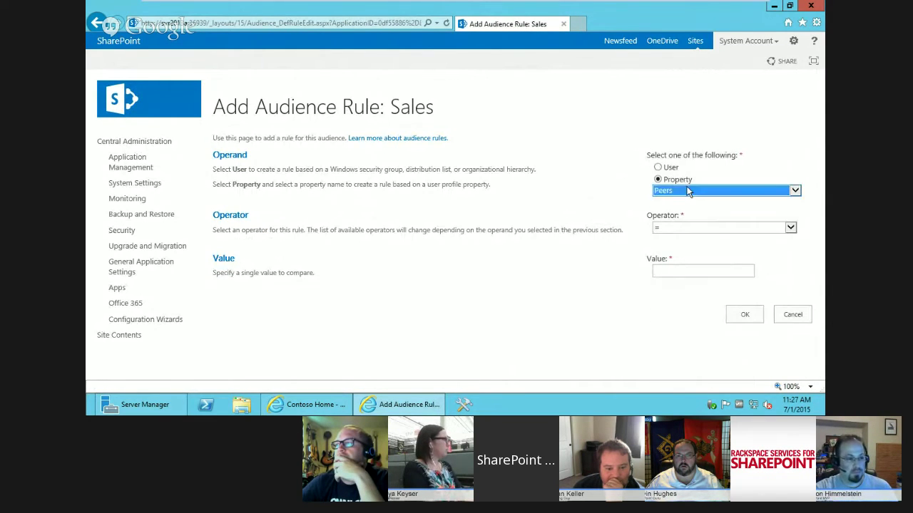
click(695, 195)
click(639, 228)
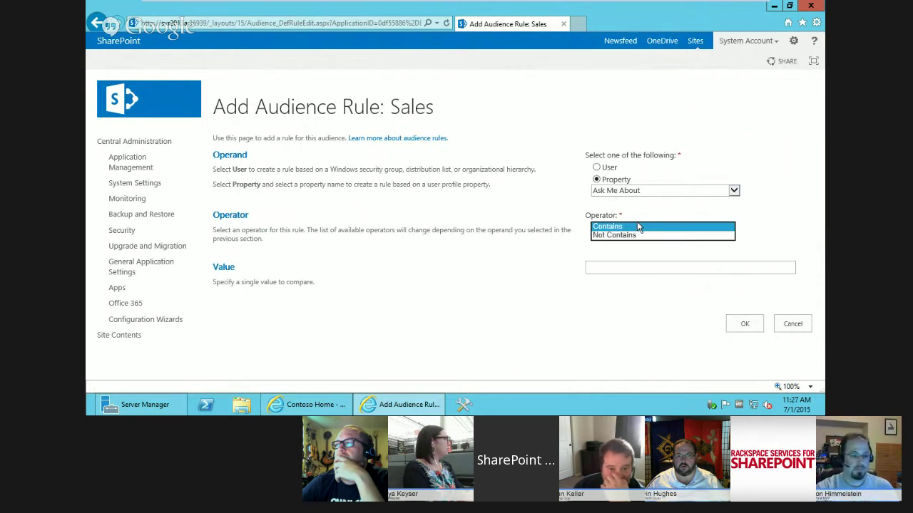
click(638, 229)
click(633, 265)
text(sales)
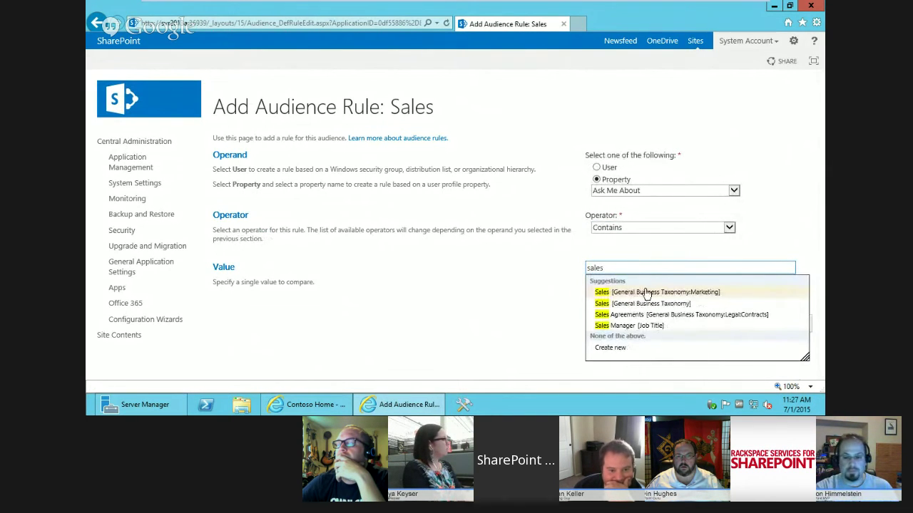
click(644, 305)
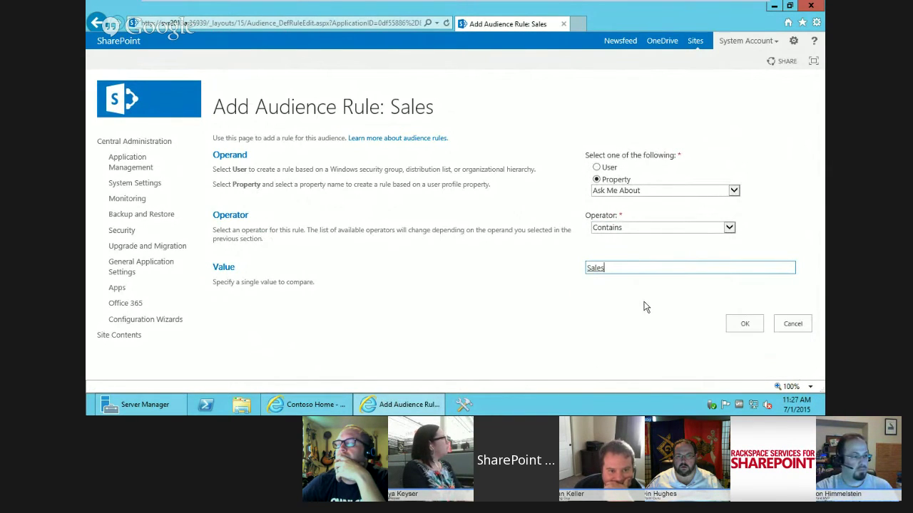
click(731, 322)
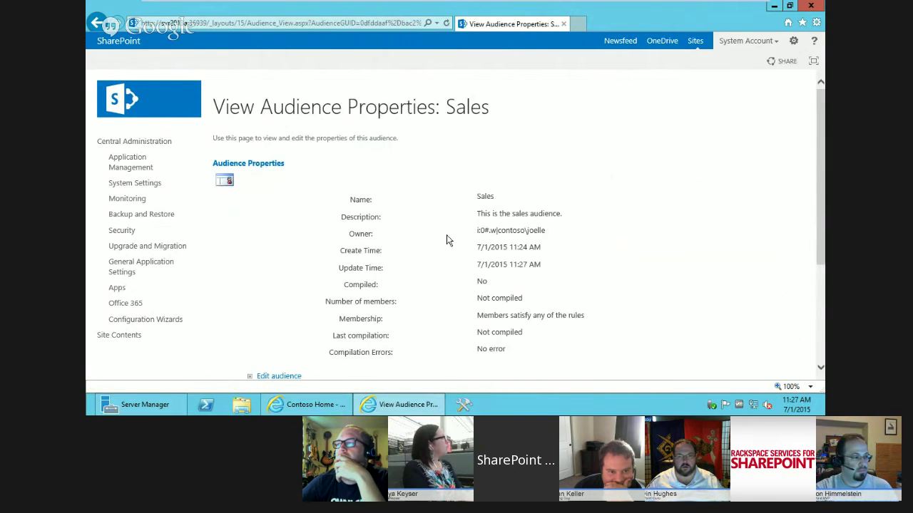
- Compile the Sales audience and confirm it shows 2 members with no errors
scroll(373, 352, down, 3)
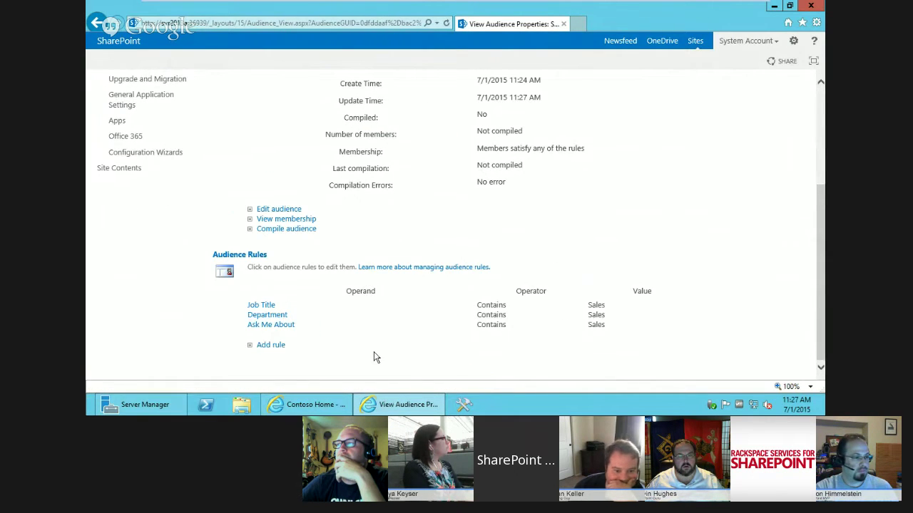
click(306, 231)
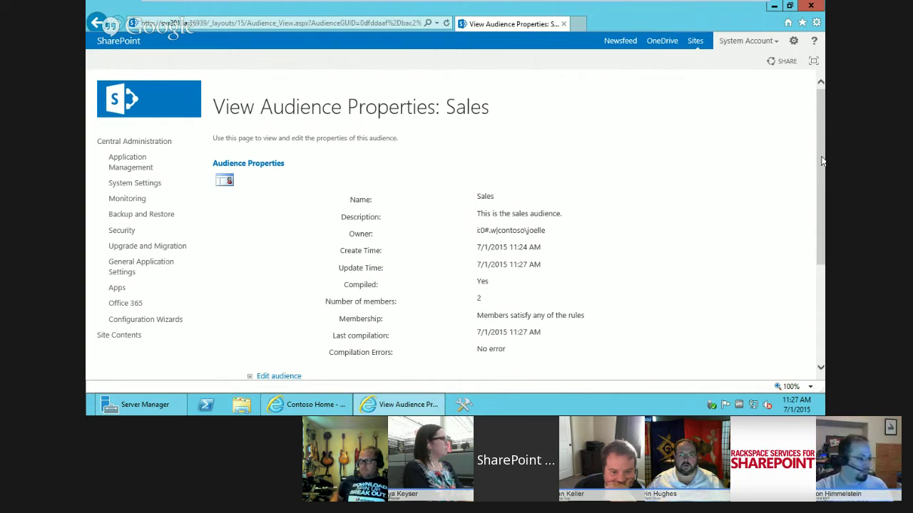
drag(822, 162, 821, 256)
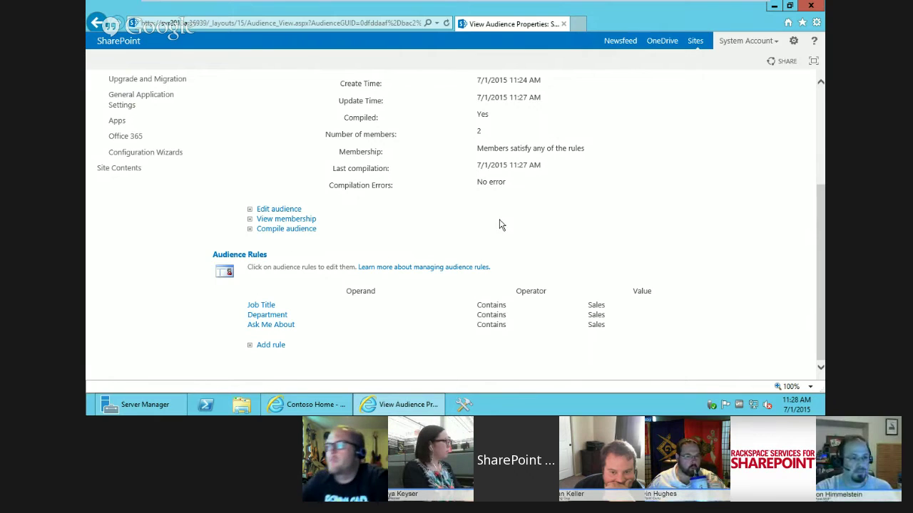
drag(820, 216, 820, 188)
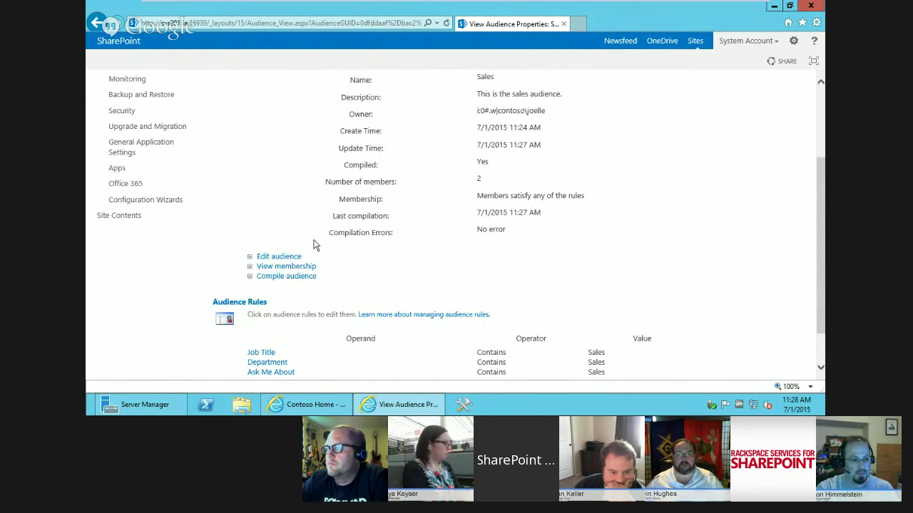
- Review the Sales audience's two members, then open Manage Audiences in the User Profile Service
click(296, 267)
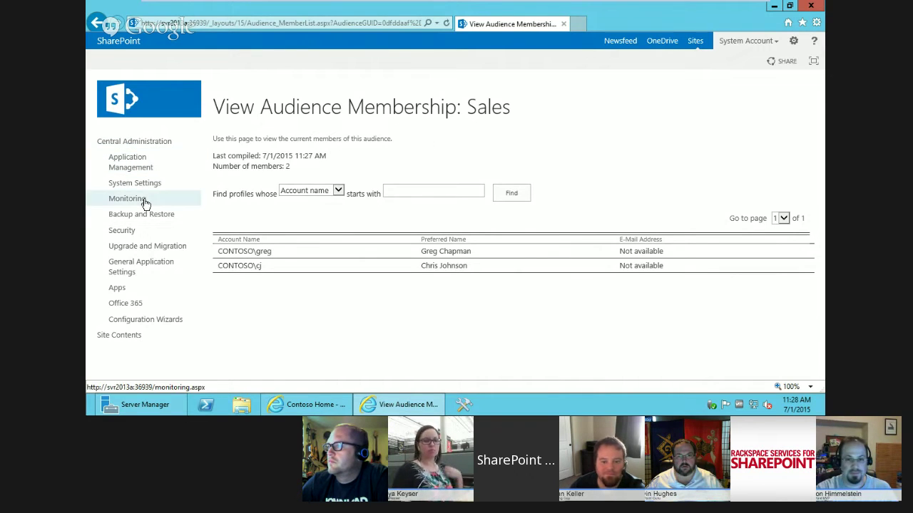
click(130, 144)
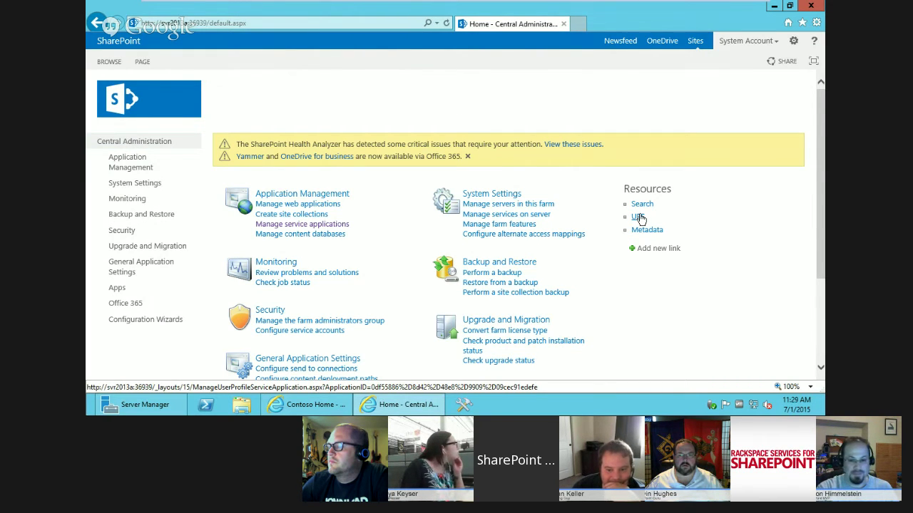
click(639, 218)
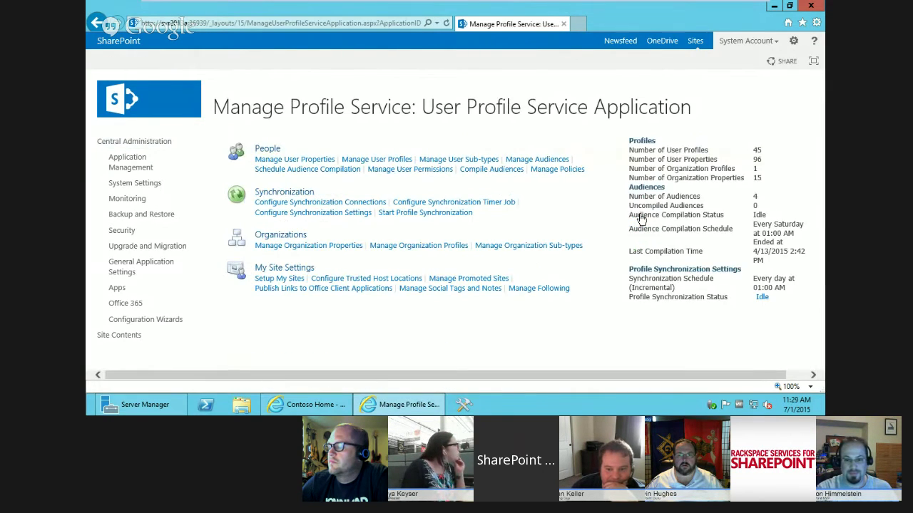
click(524, 159)
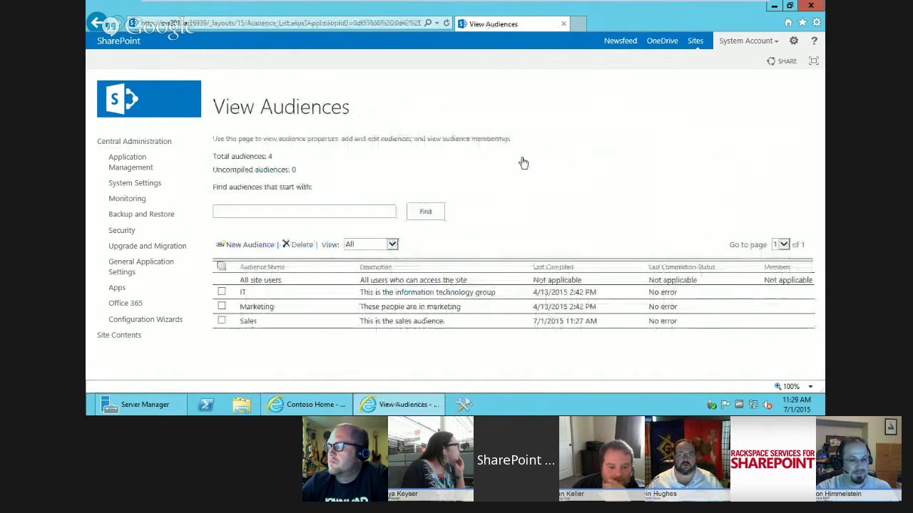
click(269, 327)
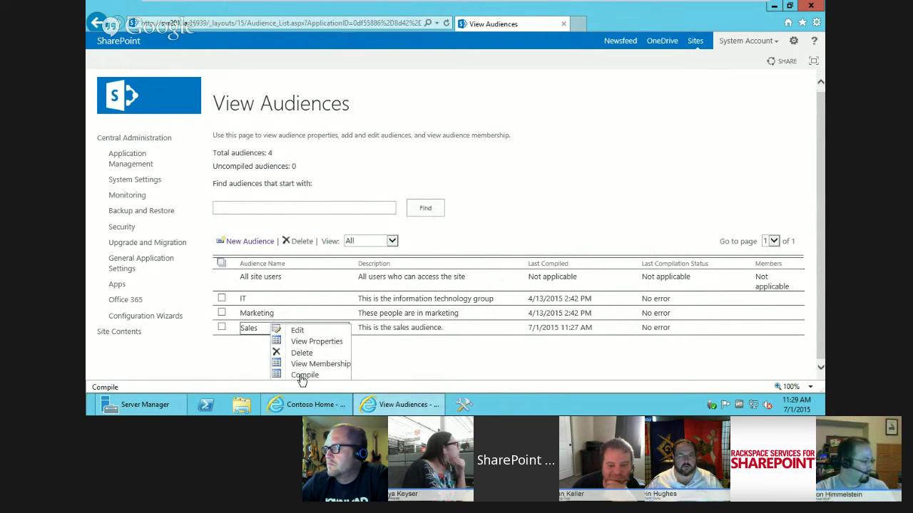
click(297, 332)
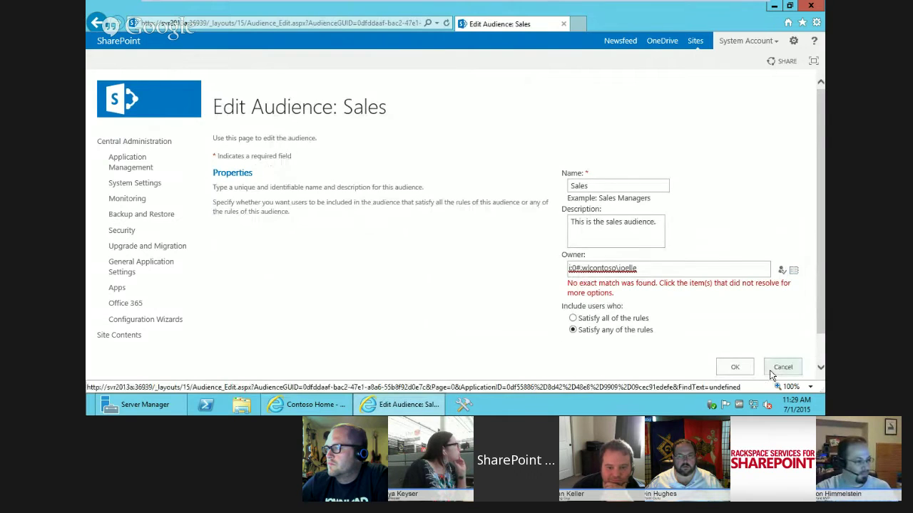
click(643, 270)
click(735, 366)
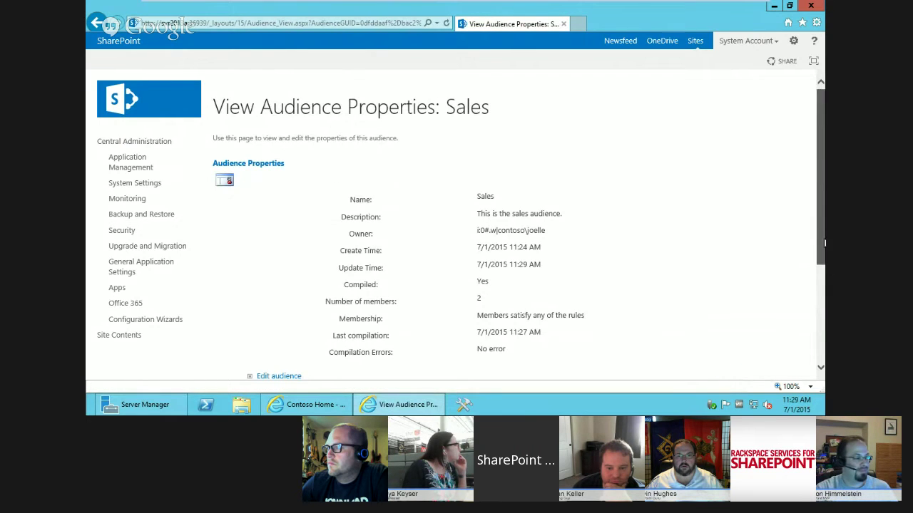
scroll(823, 241, down, 3)
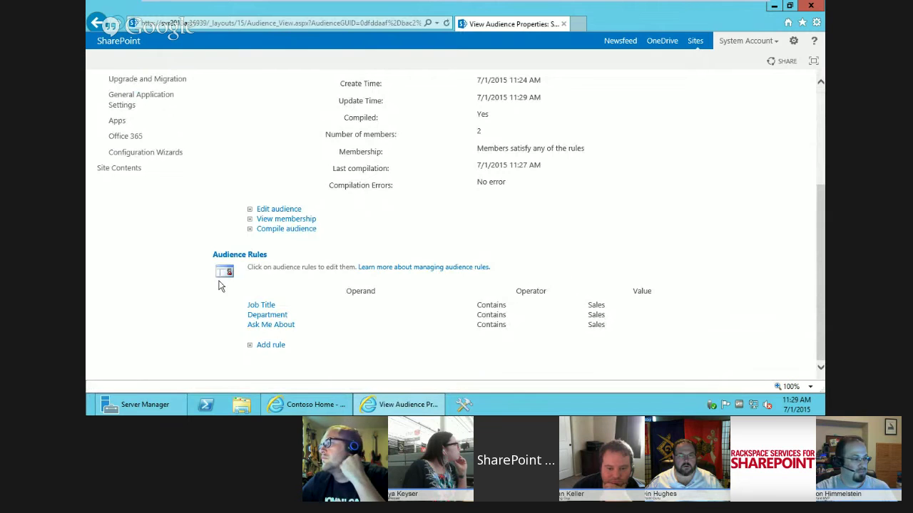
scroll(740, 139, up, 3)
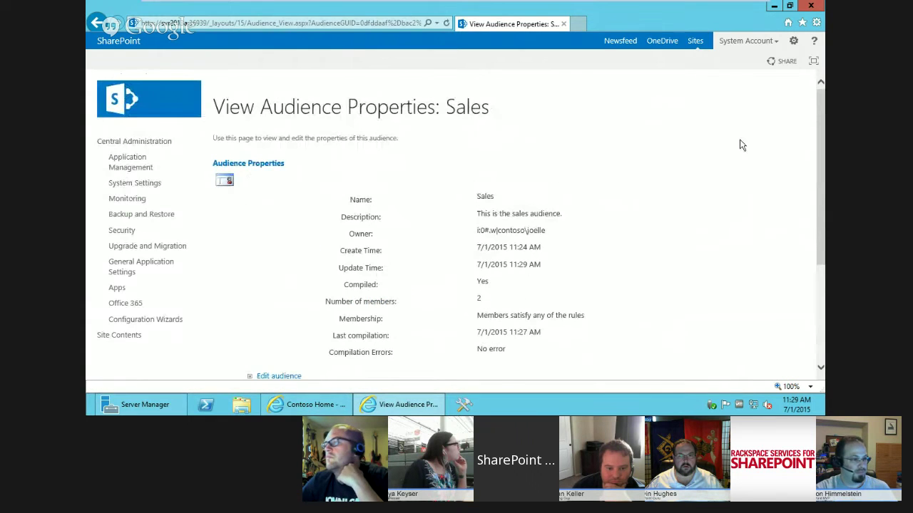
click(95, 24)
click(95, 25)
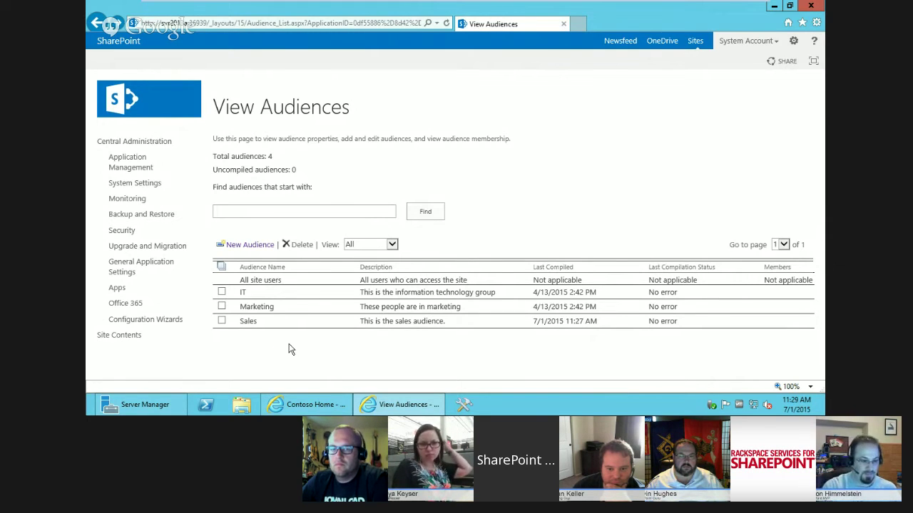
- Go to Manage Promoted Sites from the profile service page and begin a new link
click(95, 29)
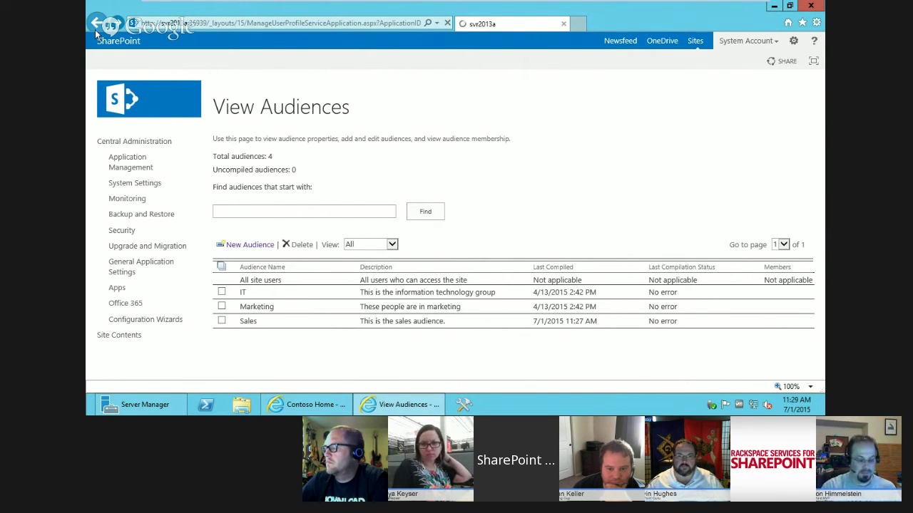
click(458, 280)
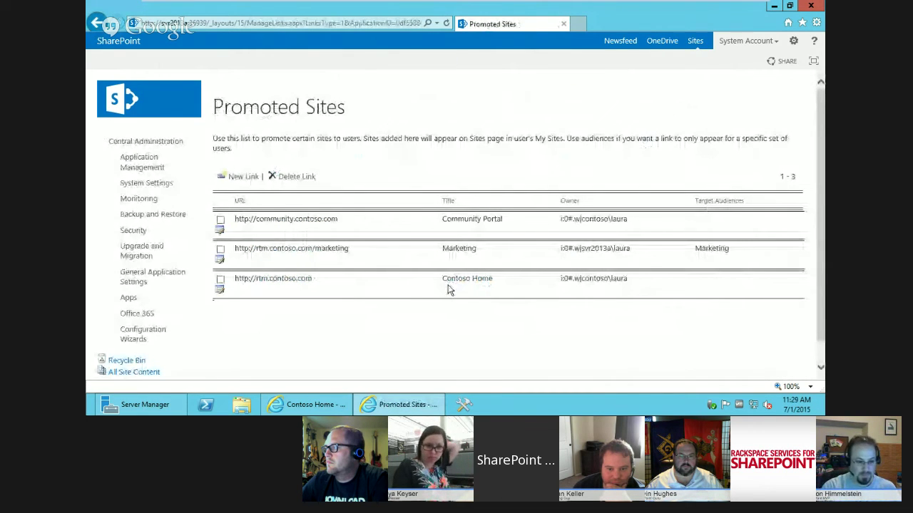
click(242, 176)
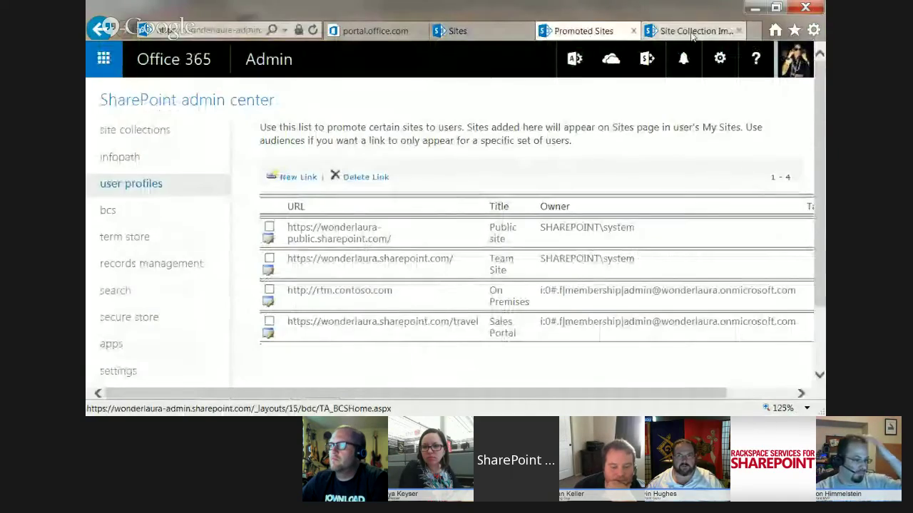
- Switch to the Site Collection Images library tab and open a new browser tab
click(692, 31)
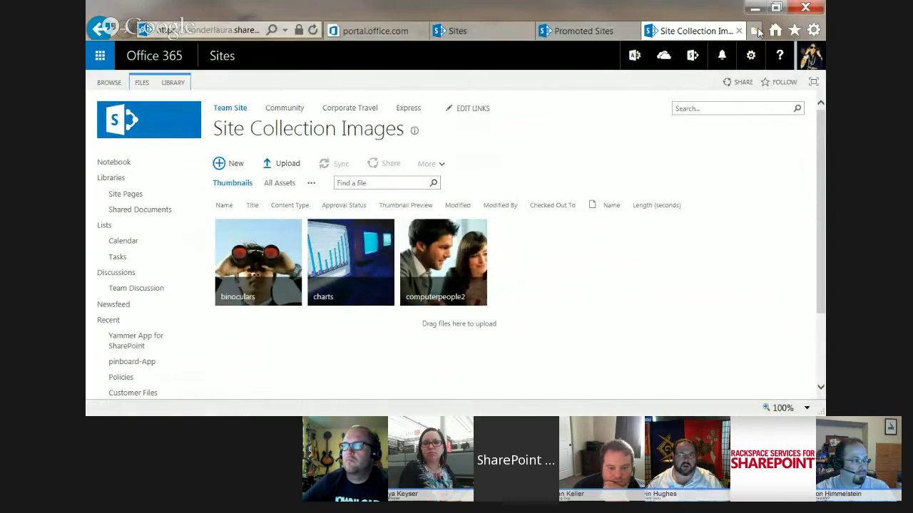
click(756, 31)
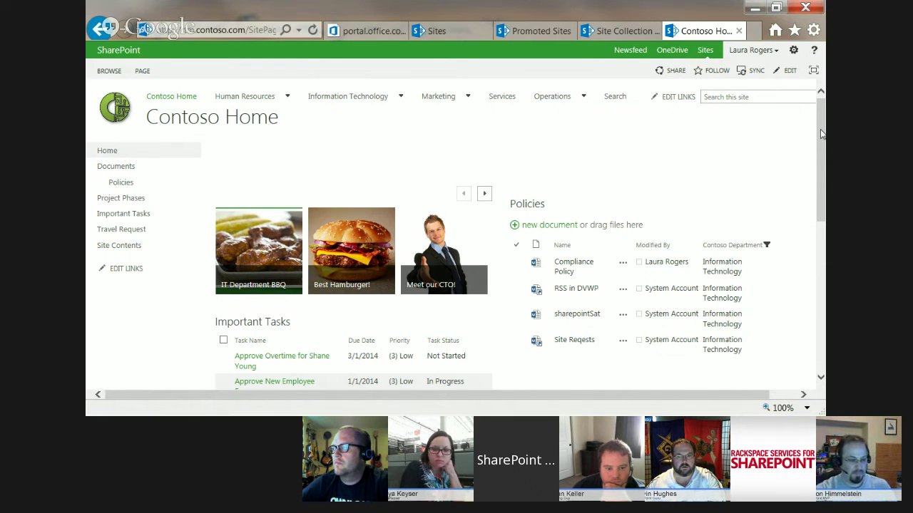
- Copy the Services site's link address from Contoso Home's top navigation, then minimize the window
mouse_move(431, 102)
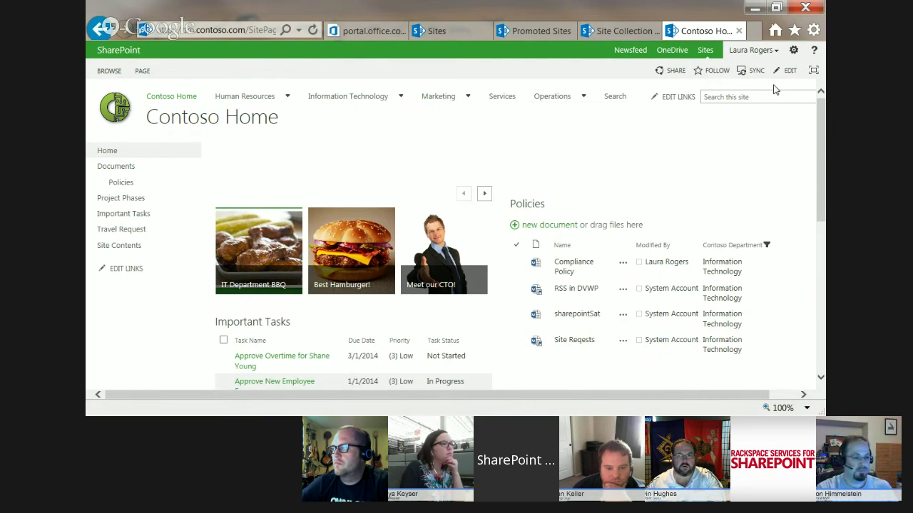
mouse_move(234, 104)
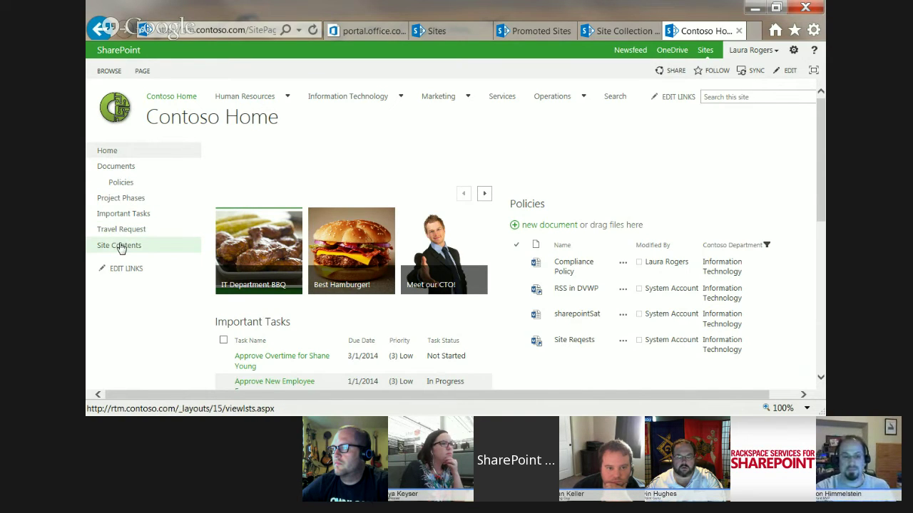
right_click(501, 97)
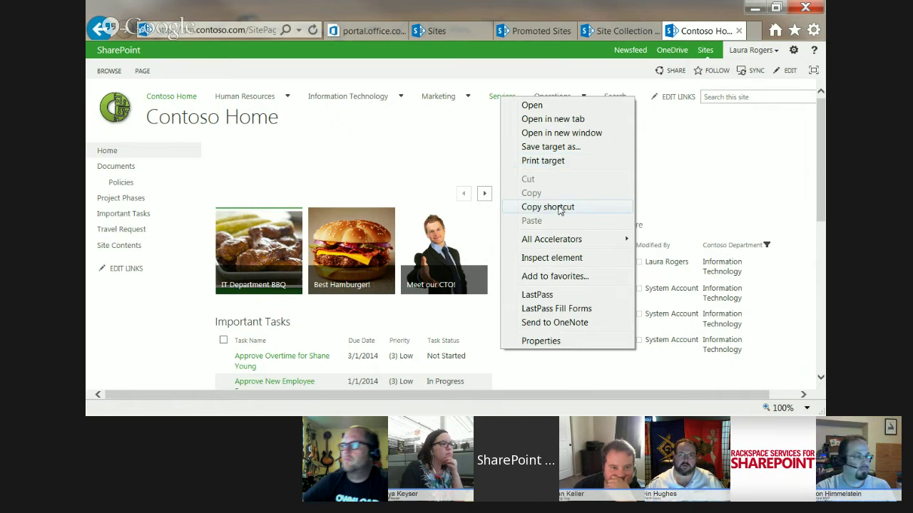
click(561, 207)
click(758, 7)
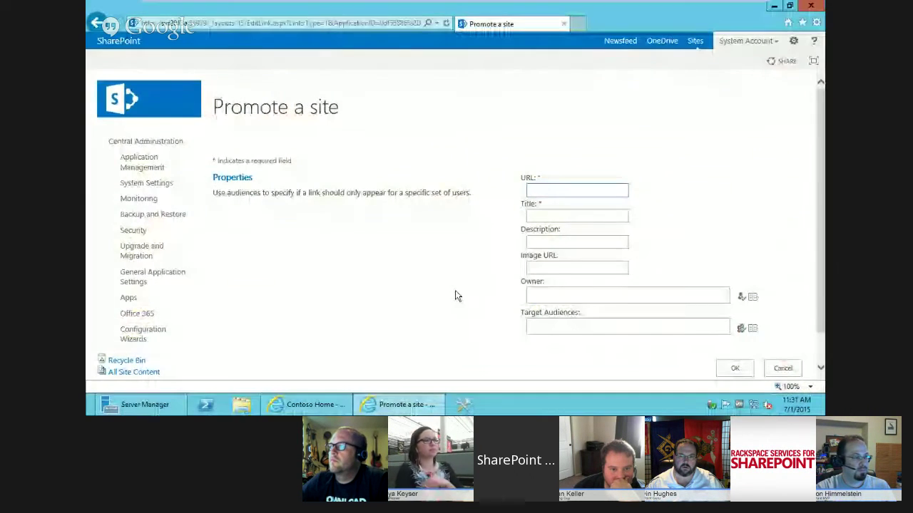
- Paste the Services site URL, title the link 'Sales Portal', and describe it as for sales people
click(570, 190)
key(ctrl+v)
click(560, 217)
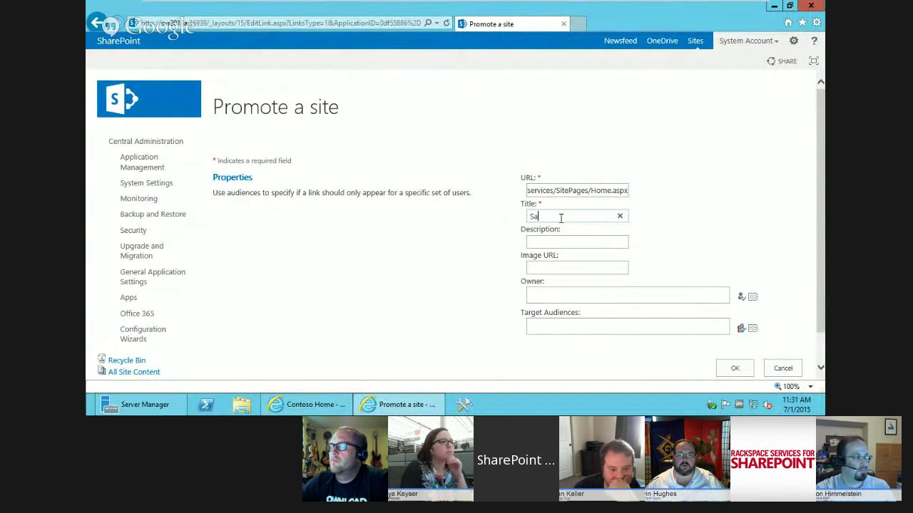
text(Sales)
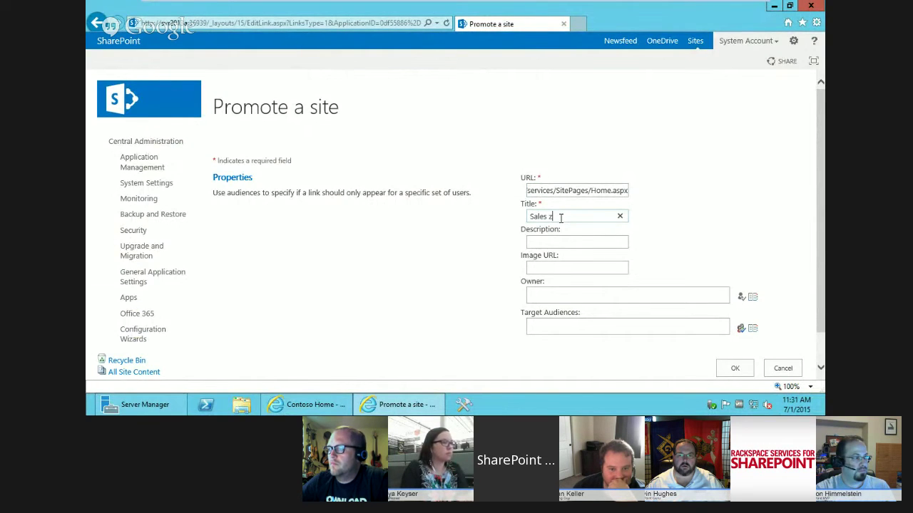
text( Portal)
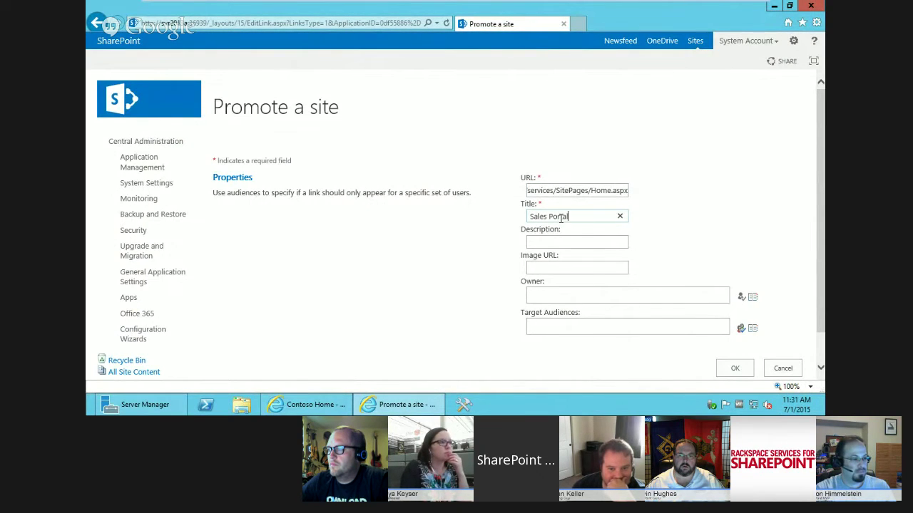
click(564, 242)
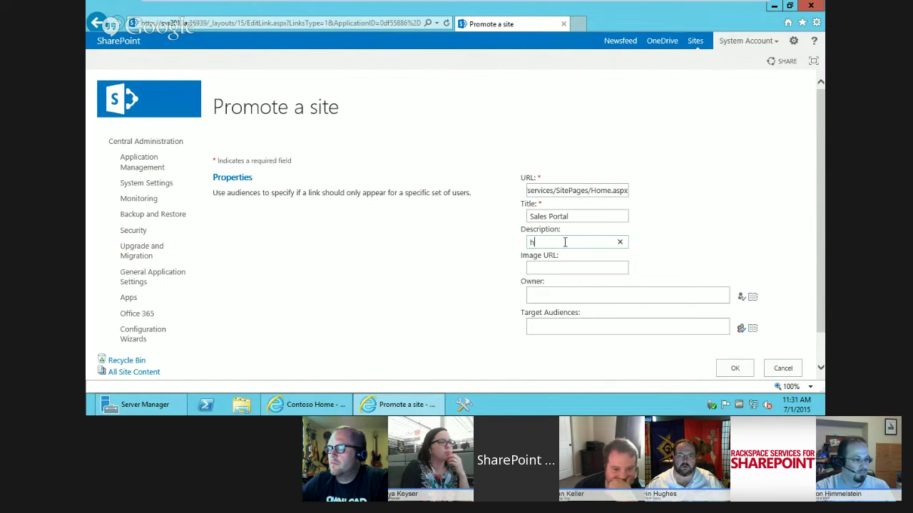
text(rhis)
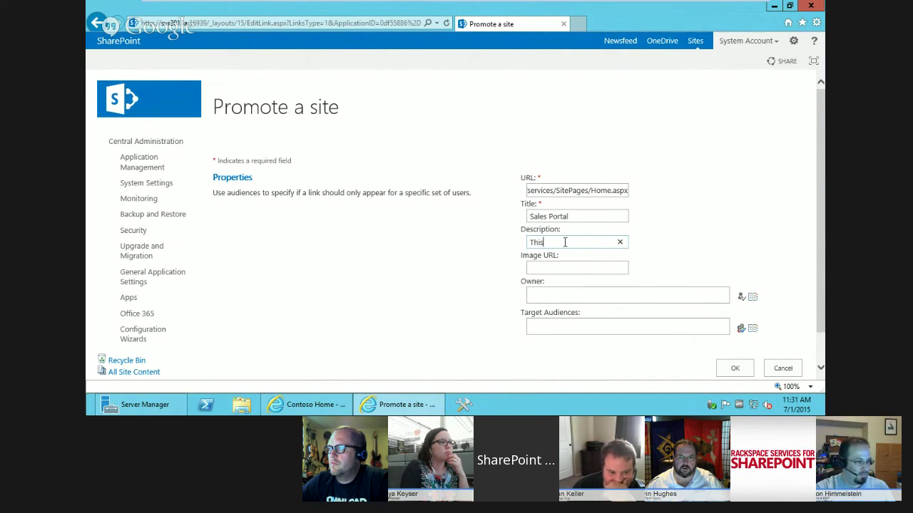
text( is for sales people)
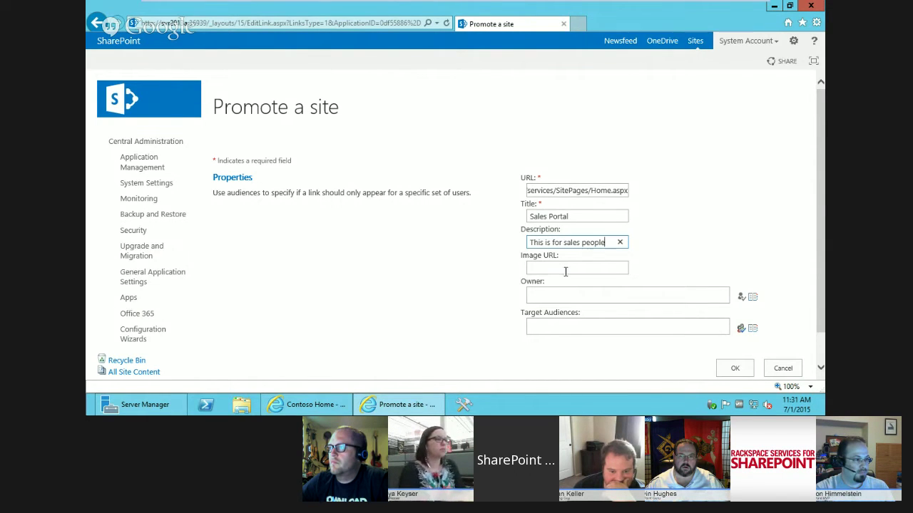
click(564, 266)
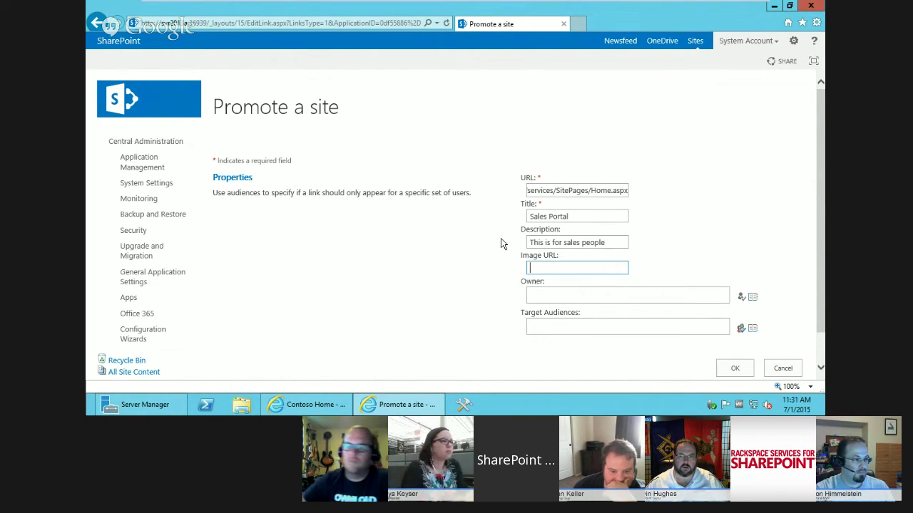
- Target the link to the Sales audience, add a resolved owner, and save it
click(557, 294)
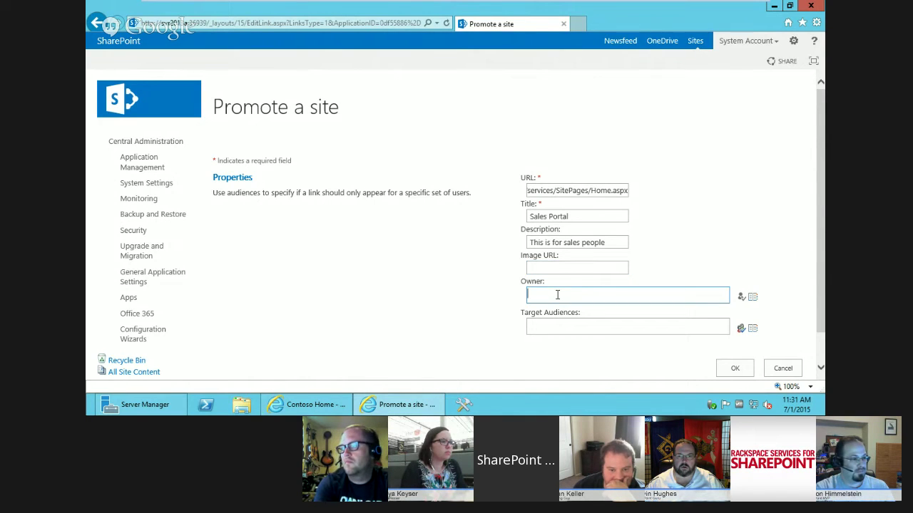
click(579, 324)
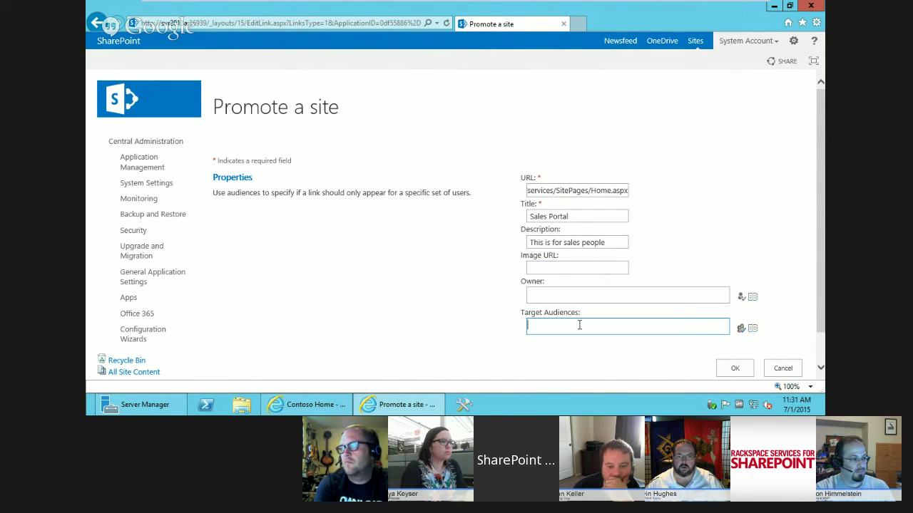
text(sales)
click(740, 329)
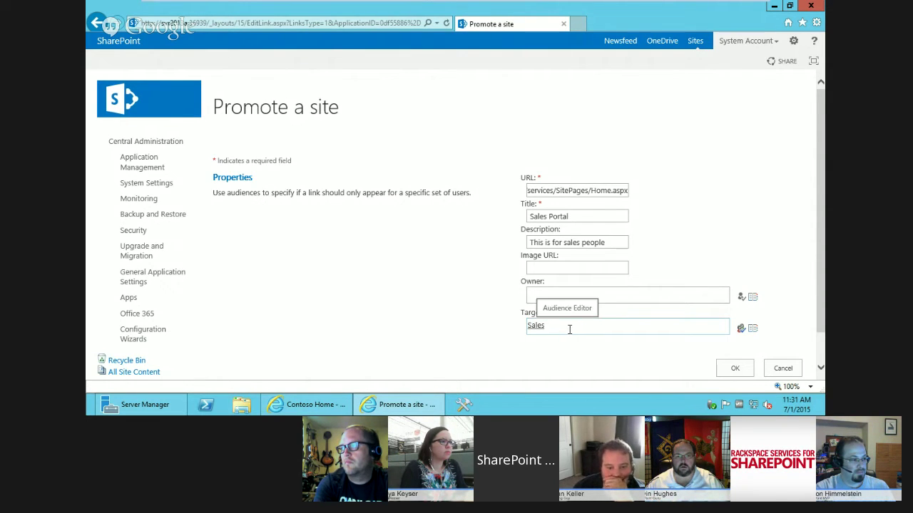
click(732, 369)
click(606, 291)
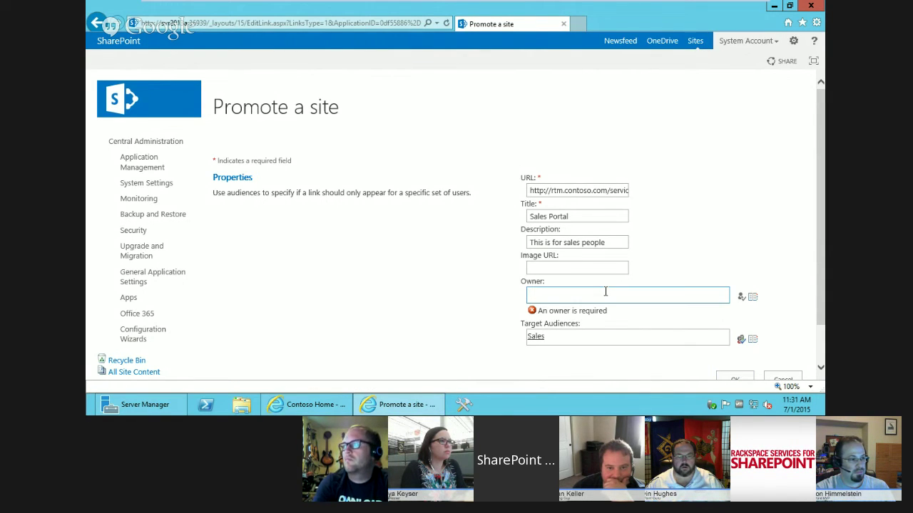
text(laura rogers)
click(741, 297)
click(735, 379)
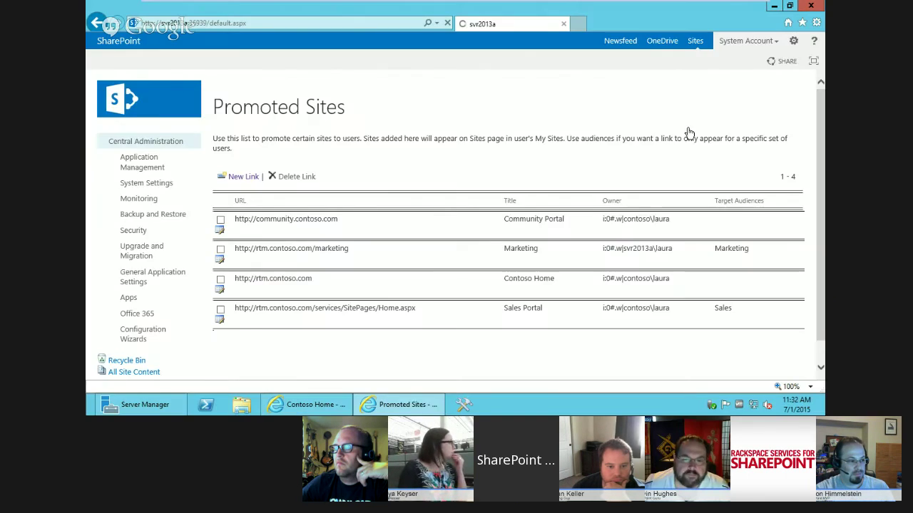
- Confirm in Manage Audiences that Sales compiled without error, then open the My Site Sites page
click(637, 224)
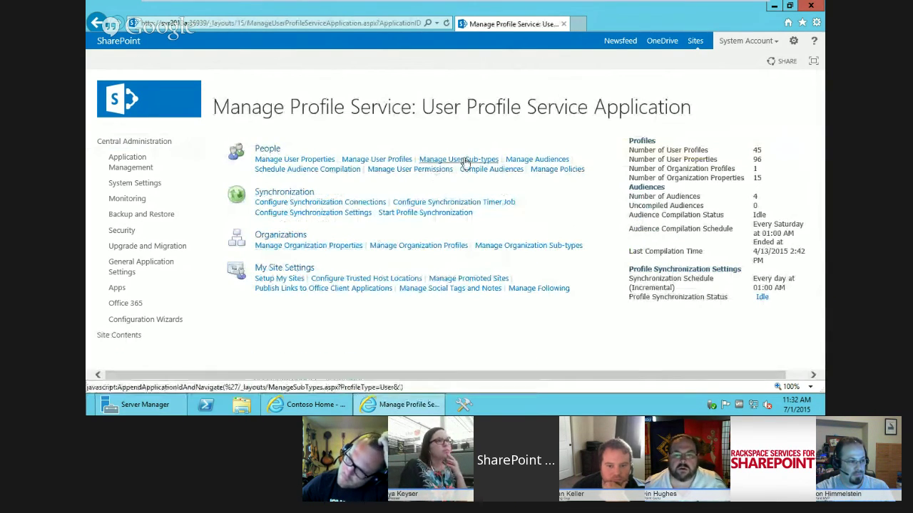
click(535, 159)
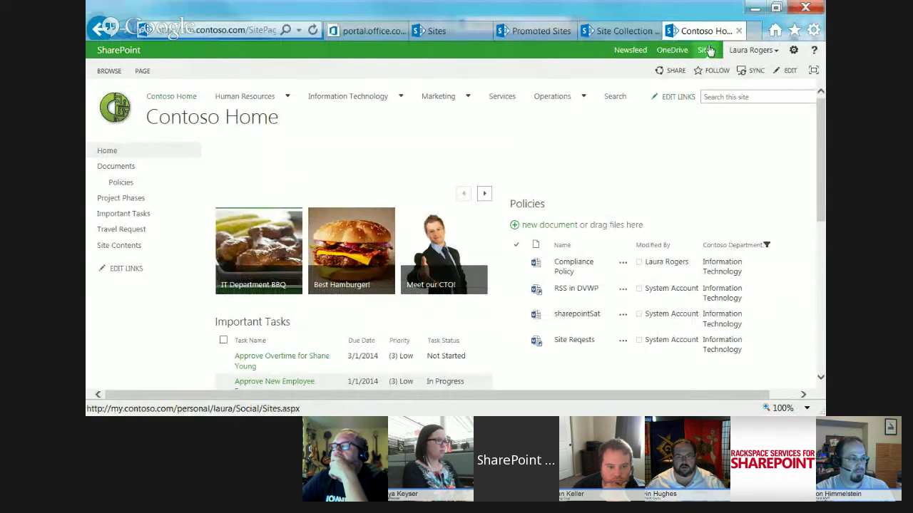
click(706, 50)
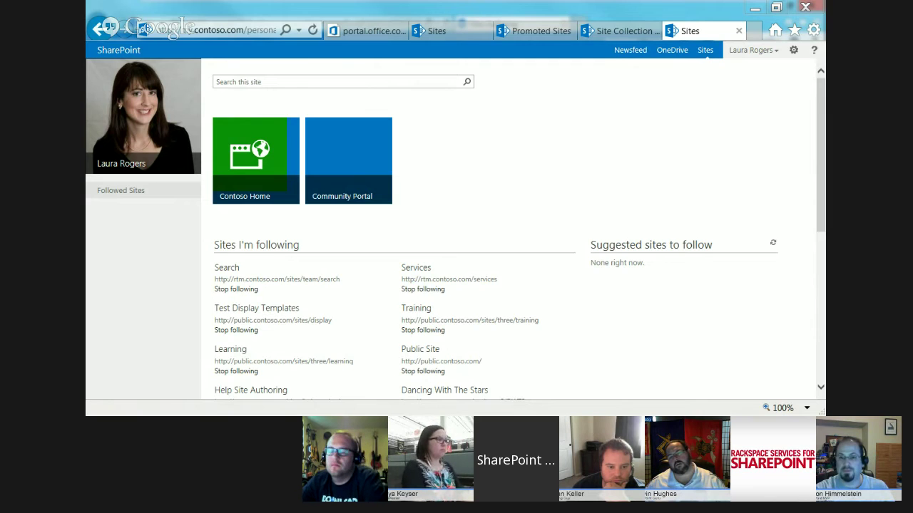
- Close the second user's Firefox window, then advance the presentation to the Manage Promoted Sites slide
key(alt+Tab)
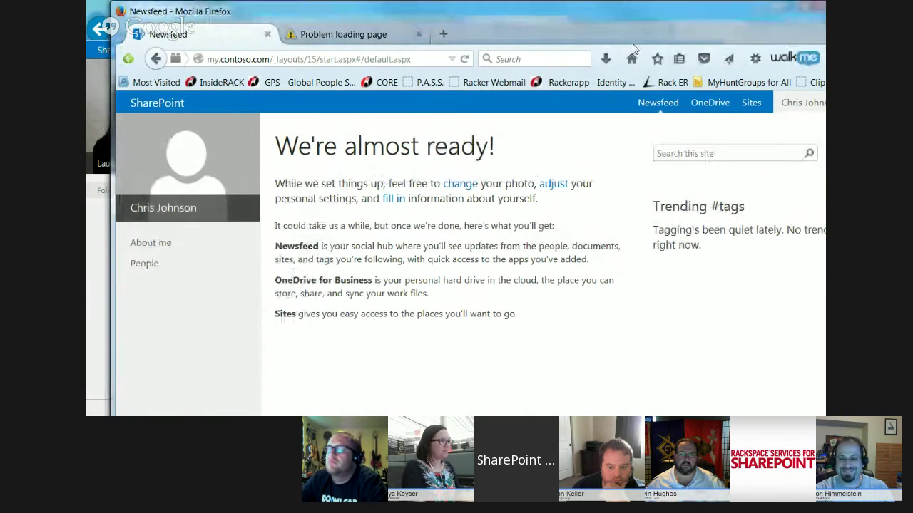
click(750, 105)
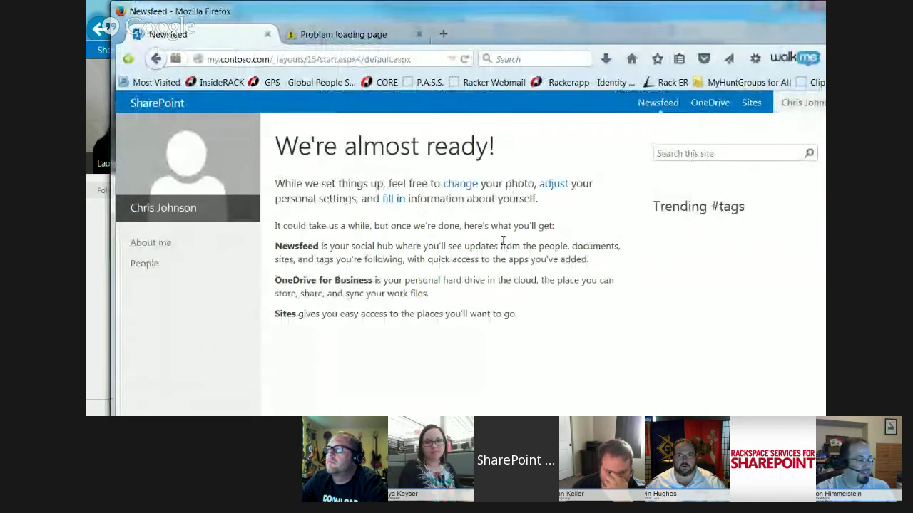
drag(591, 16, 401, 53)
click(696, 48)
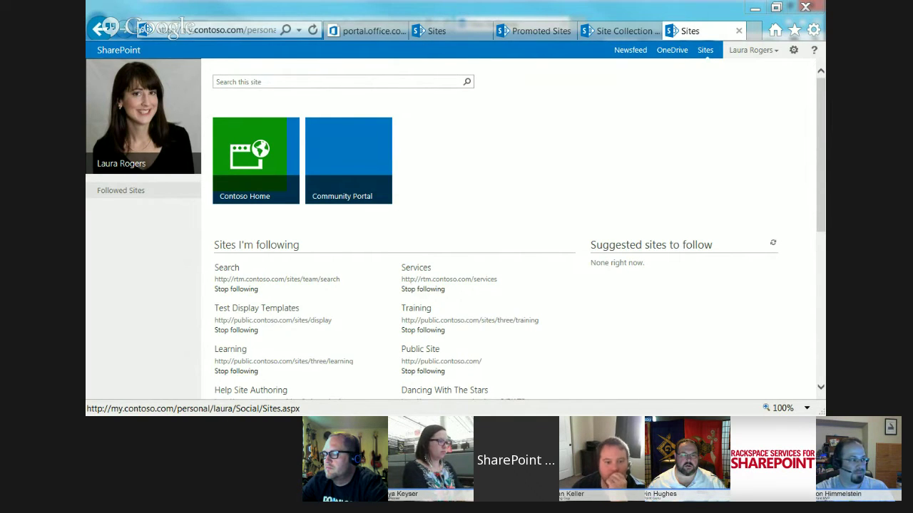
key(alt+Tab)
key(Right)
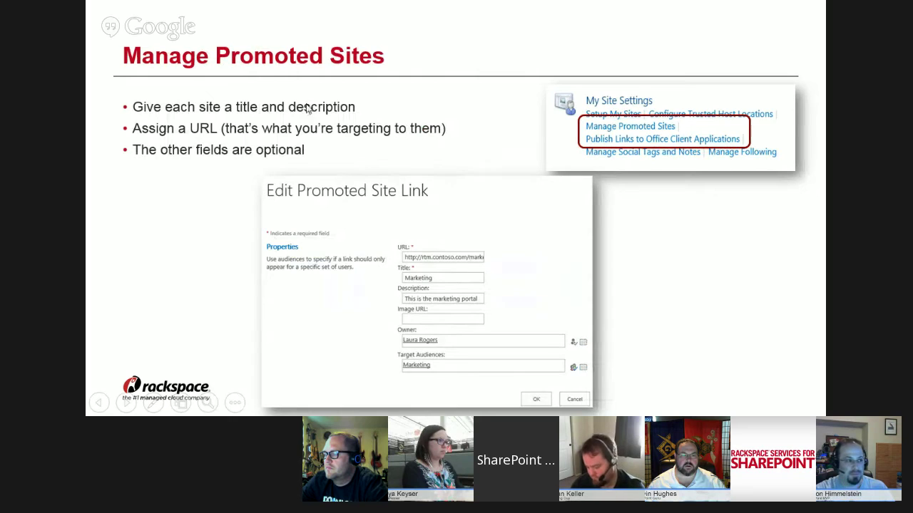
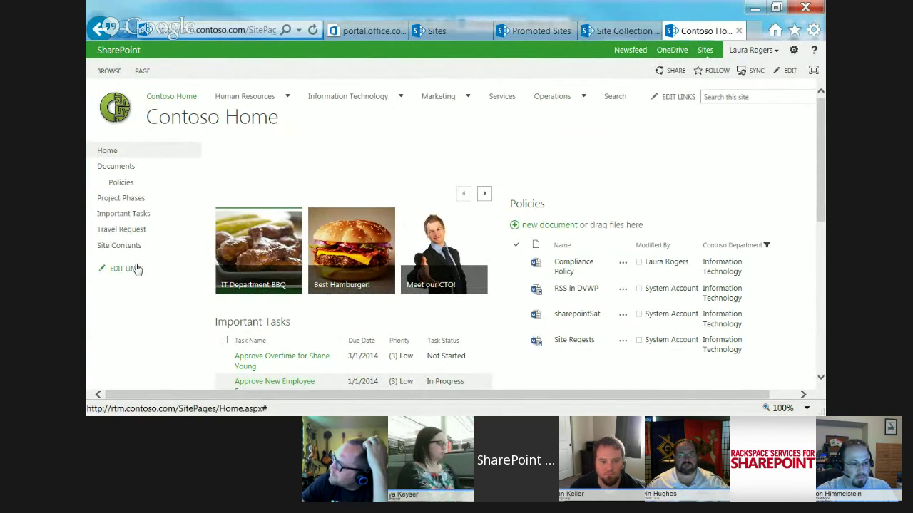
- Open the Marketing site's Site Contents and widen the search scope to everything
mouse_move(435, 100)
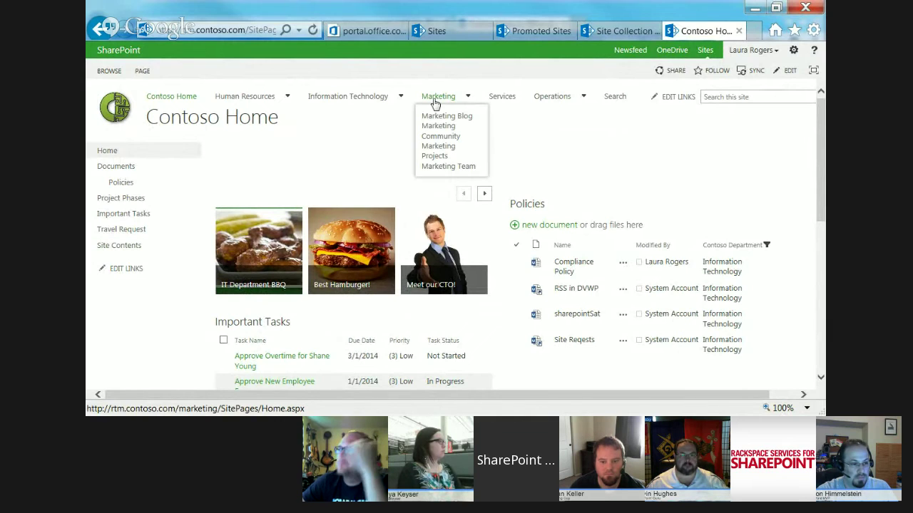
click(436, 99)
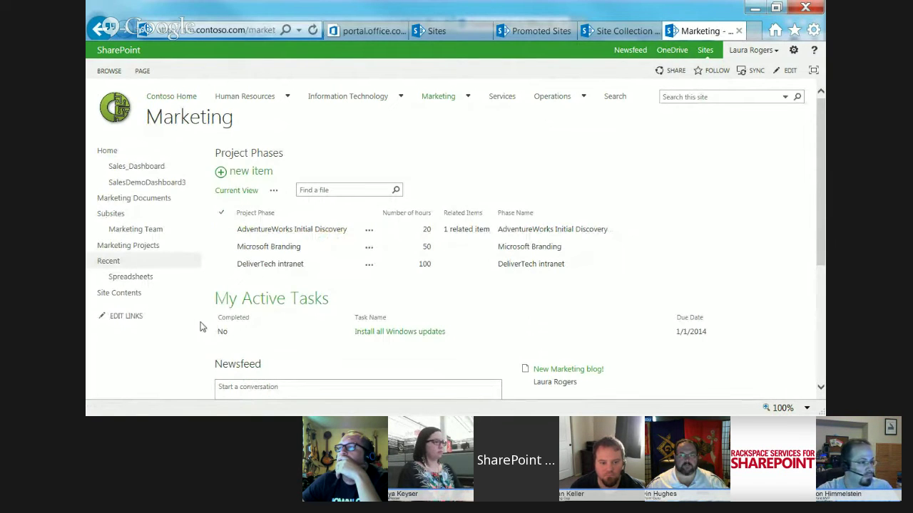
click(112, 293)
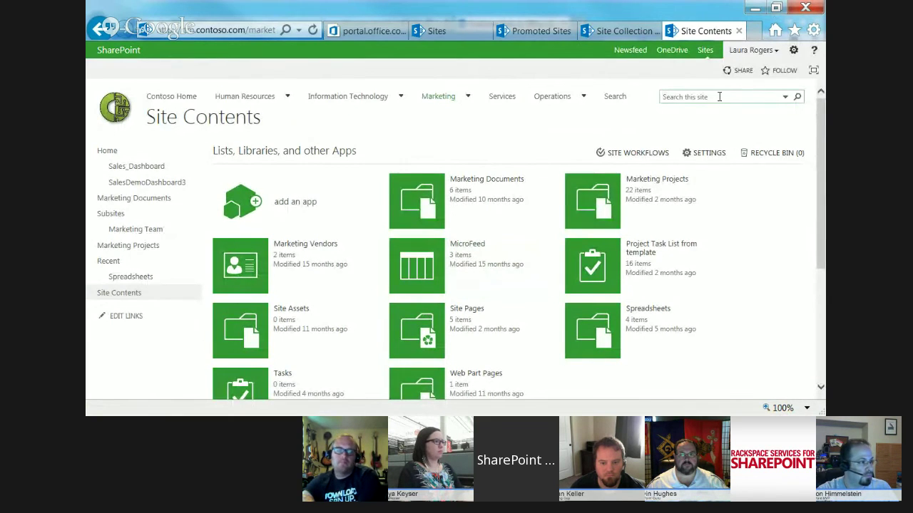
click(785, 96)
click(726, 118)
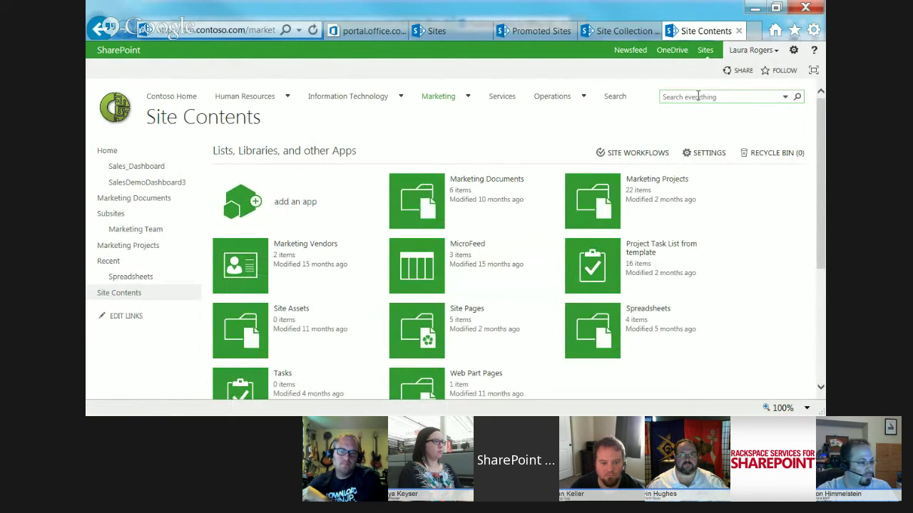
- Search for 'announcements', then open the HR Announcements list's List Settings
click(698, 96)
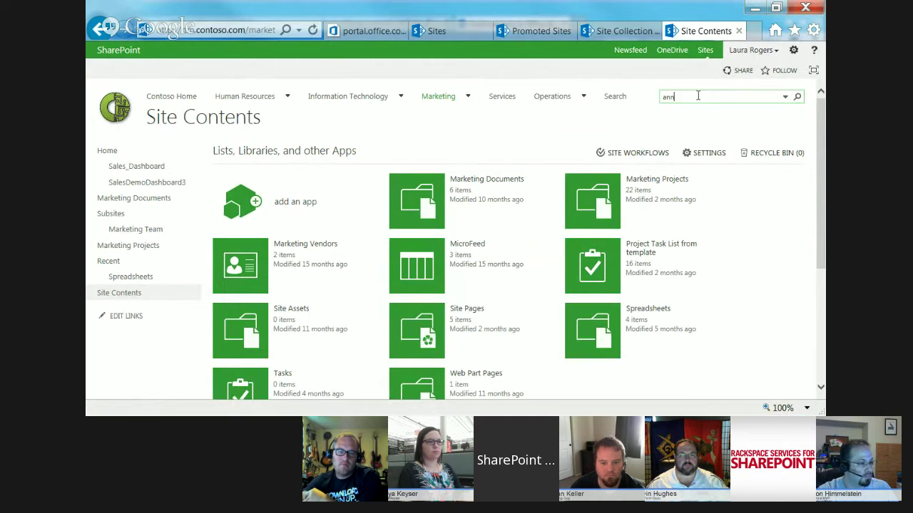
text(announcements)
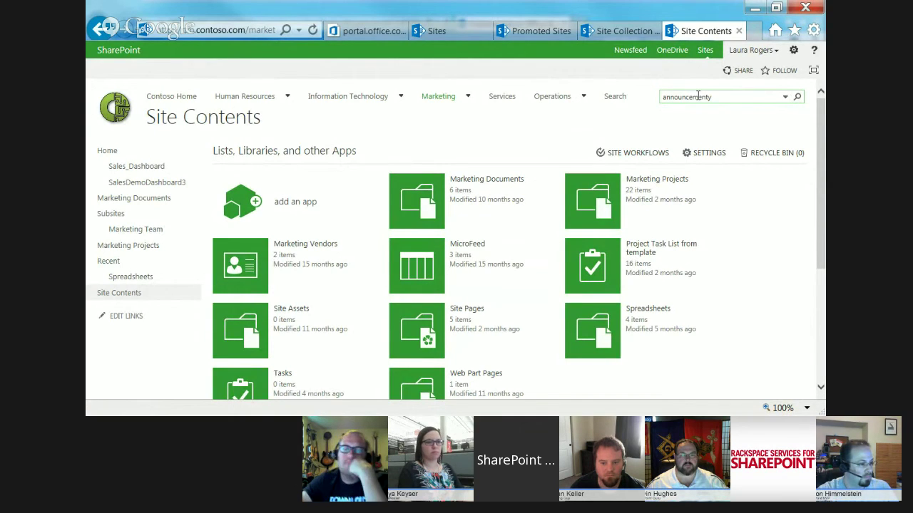
key(Return)
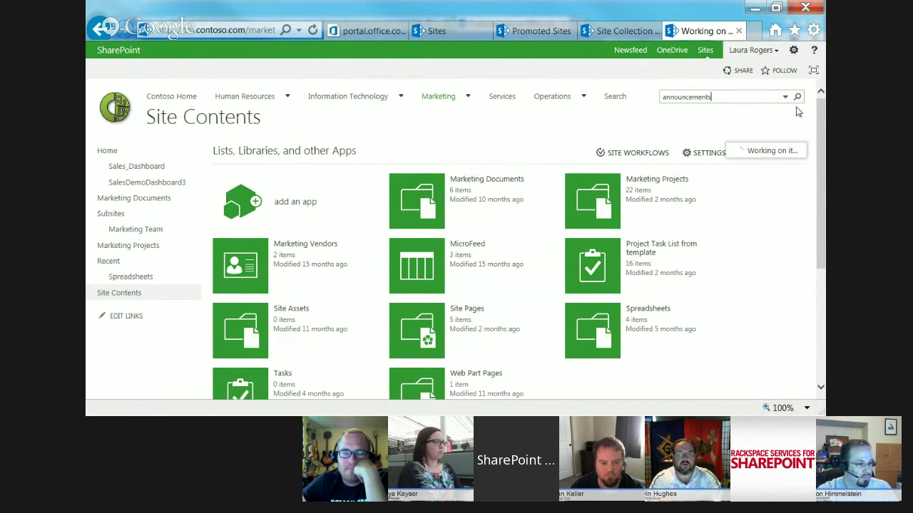
mouse_move(280, 150)
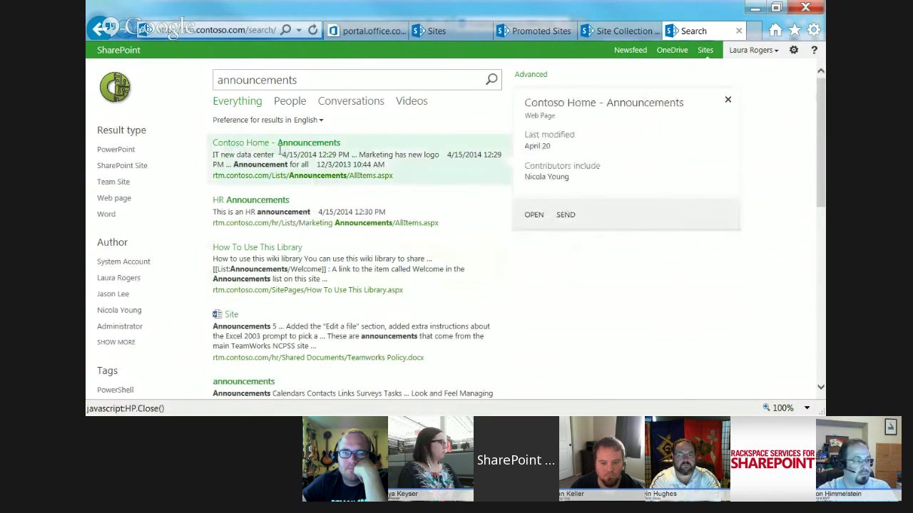
click(253, 205)
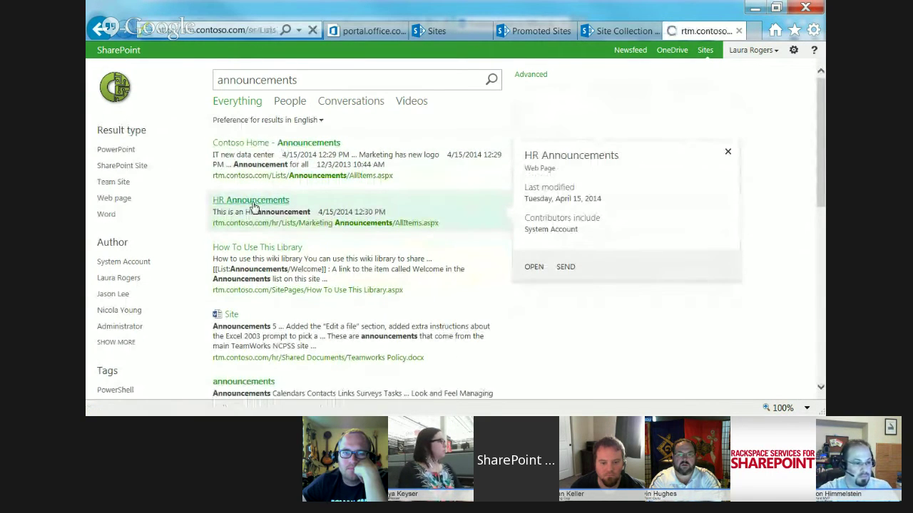
click(170, 72)
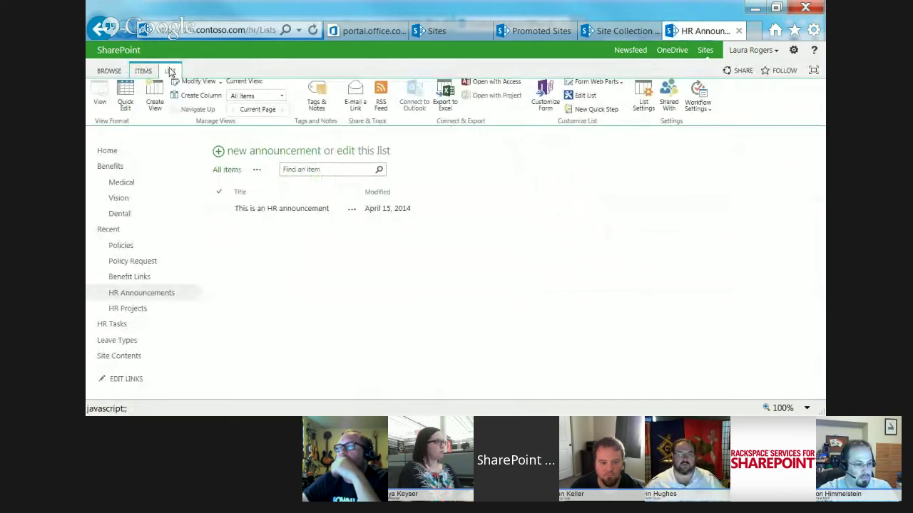
click(644, 107)
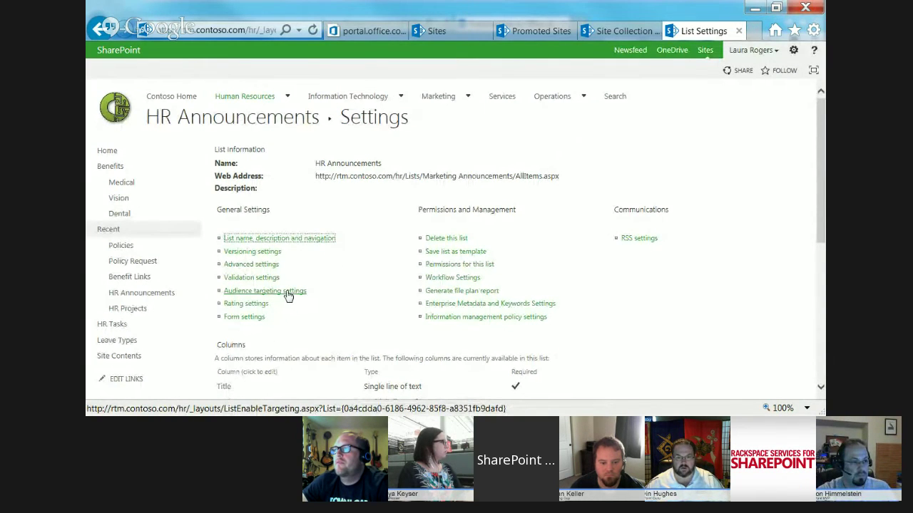
click(288, 293)
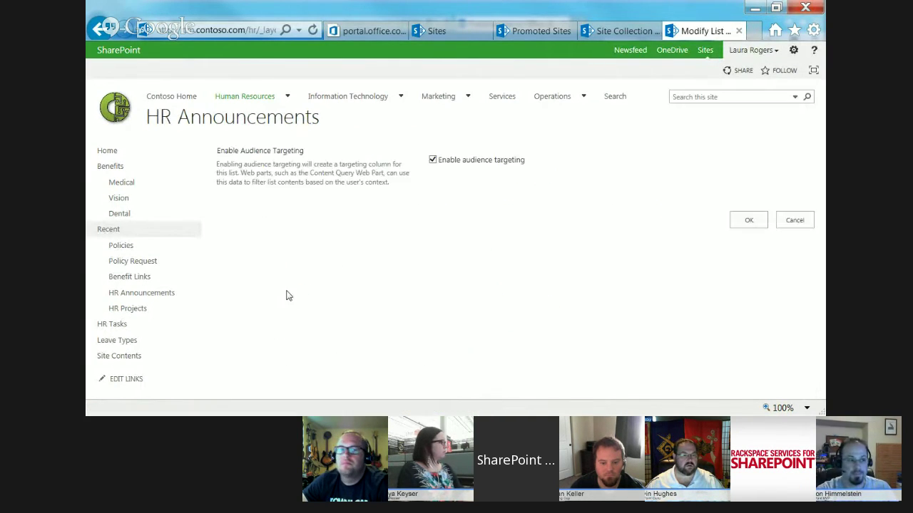
click(432, 163)
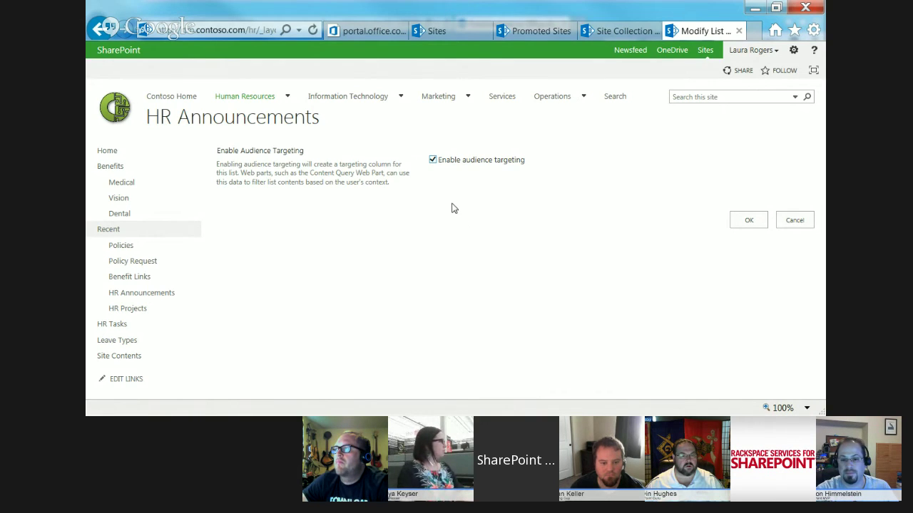
click(432, 159)
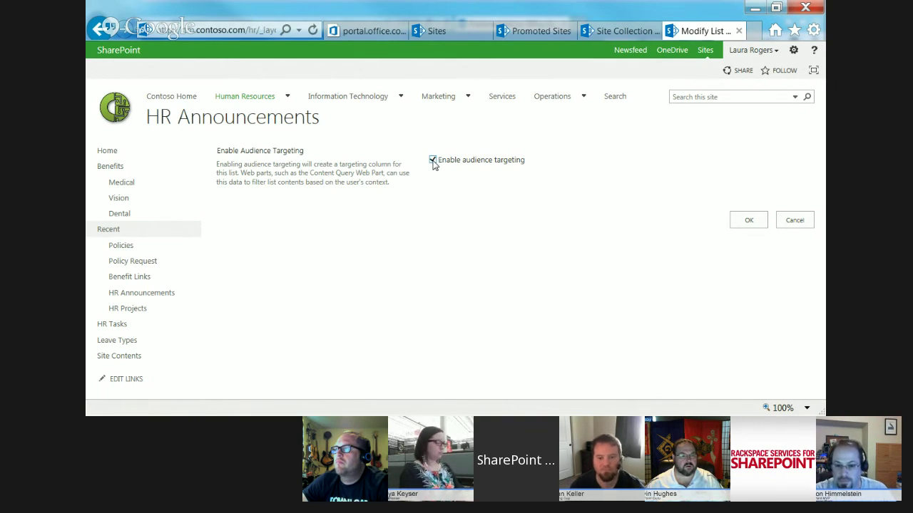
click(796, 222)
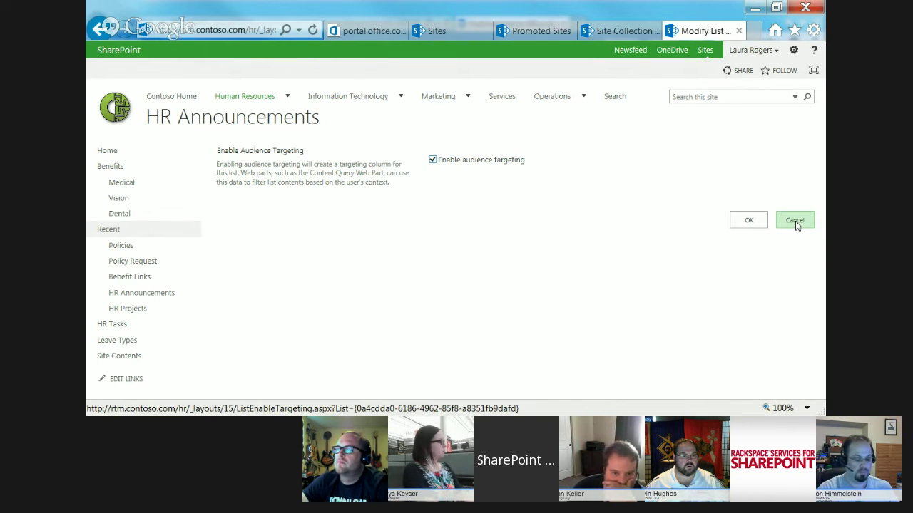
click(795, 221)
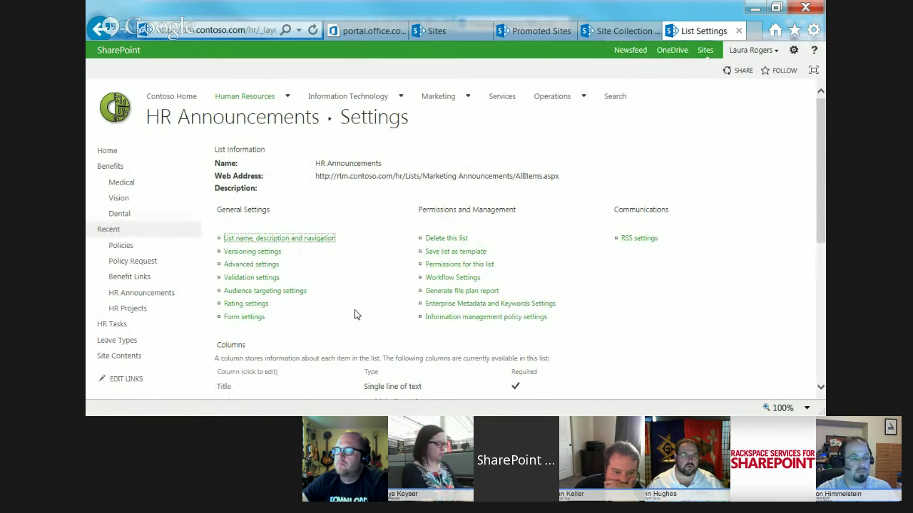
scroll(363, 314, down, 3)
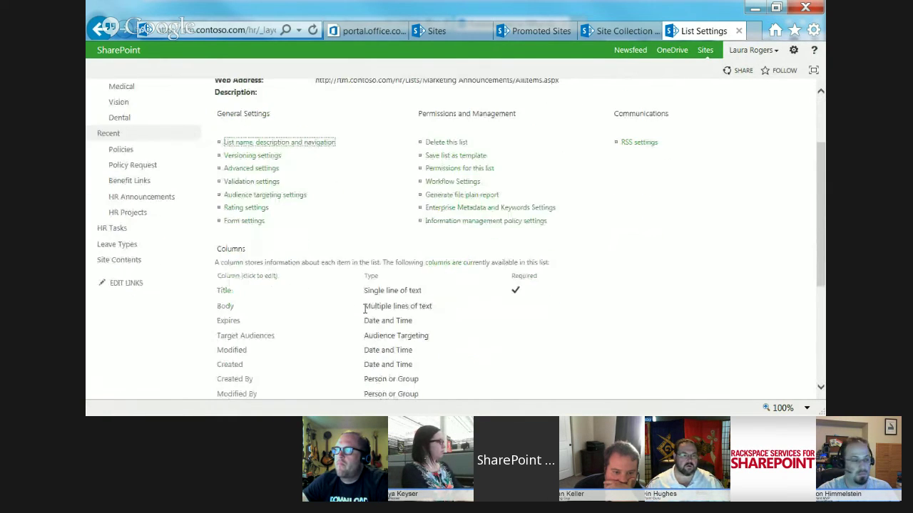
scroll(335, 256, up, 3)
- Edit the HR announcement item and clear Human Resources Owners from its Target Audiences
click(243, 124)
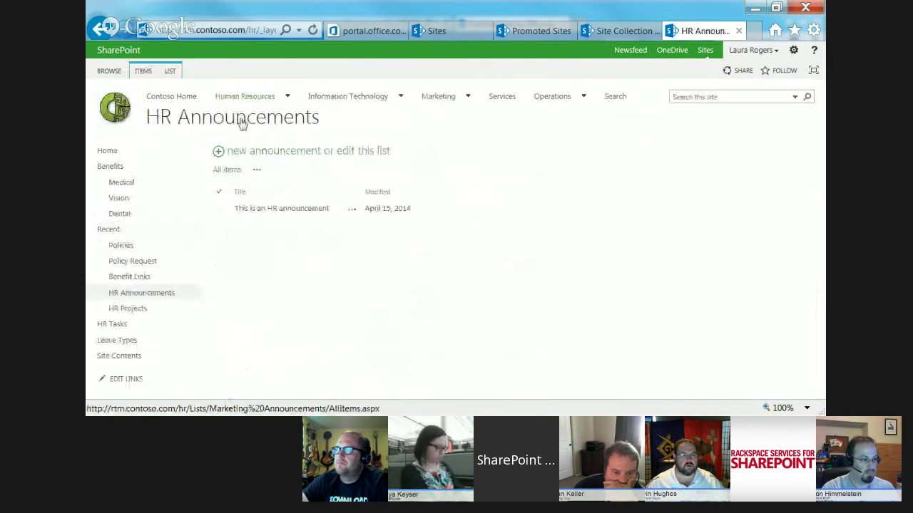
click(333, 212)
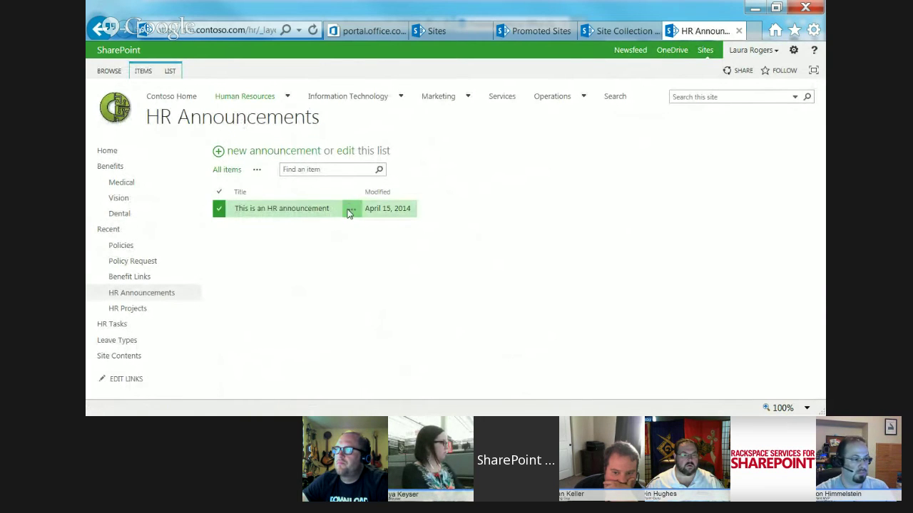
click(350, 210)
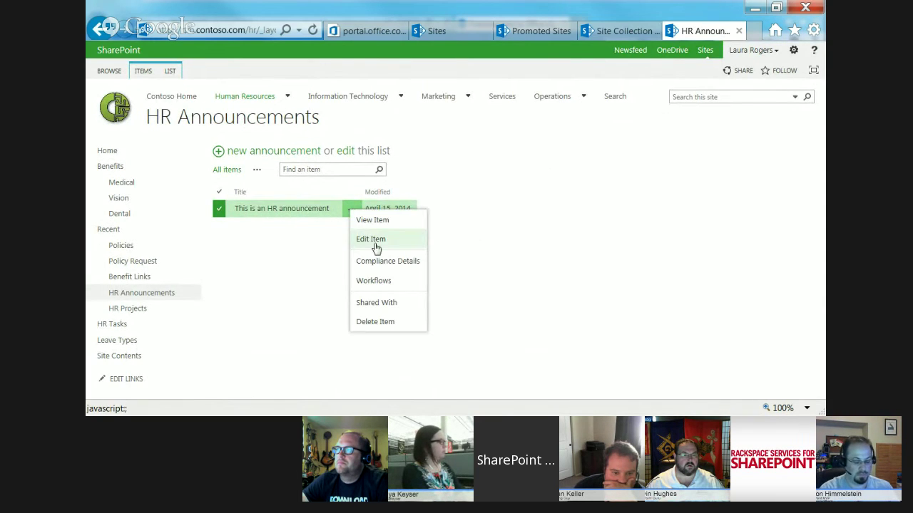
click(375, 241)
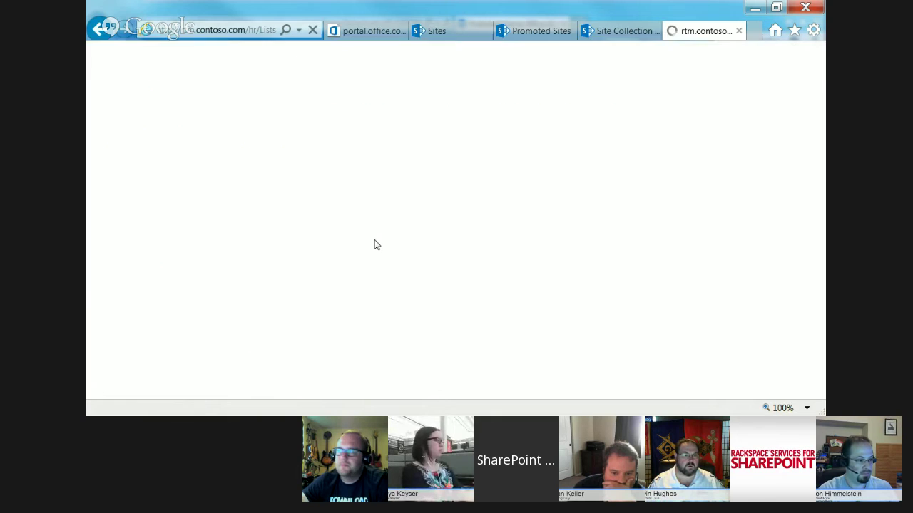
click(387, 352)
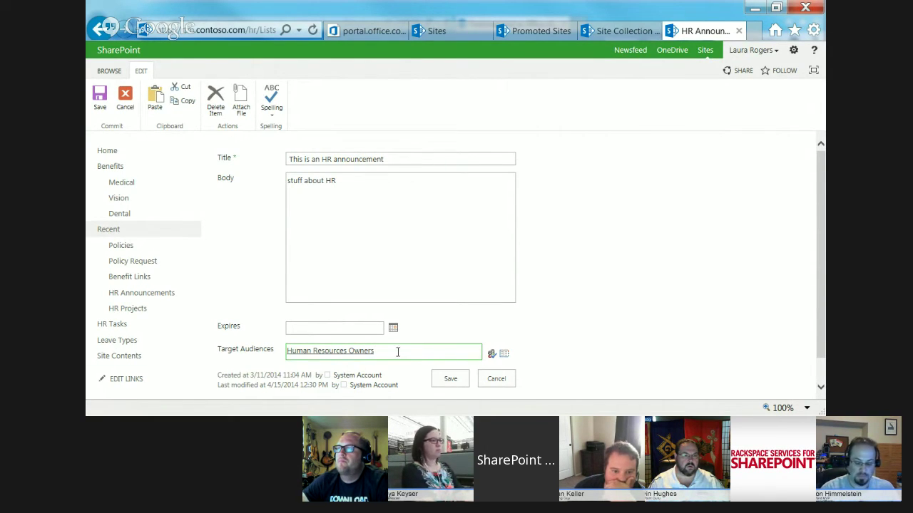
key(ctrl+a)
key(BackSpace)
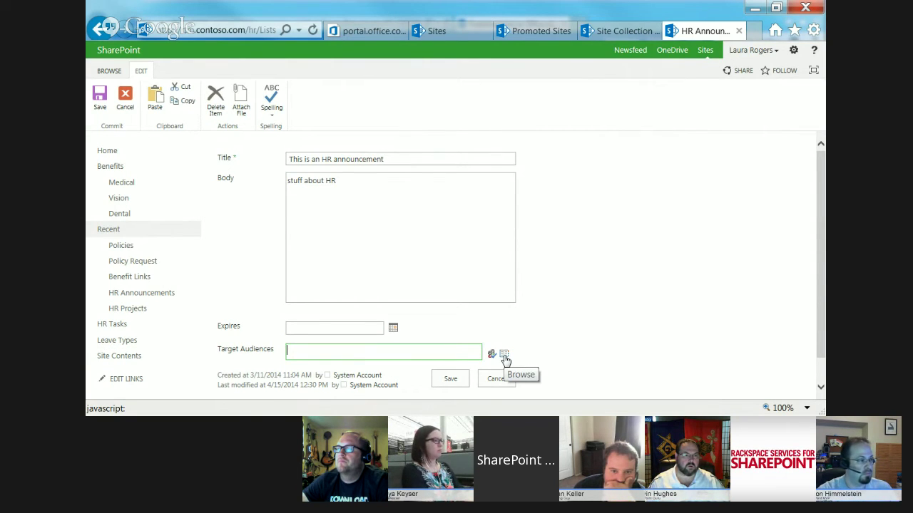
- Search the audience picker for 'sales' and select the Sales result
click(504, 356)
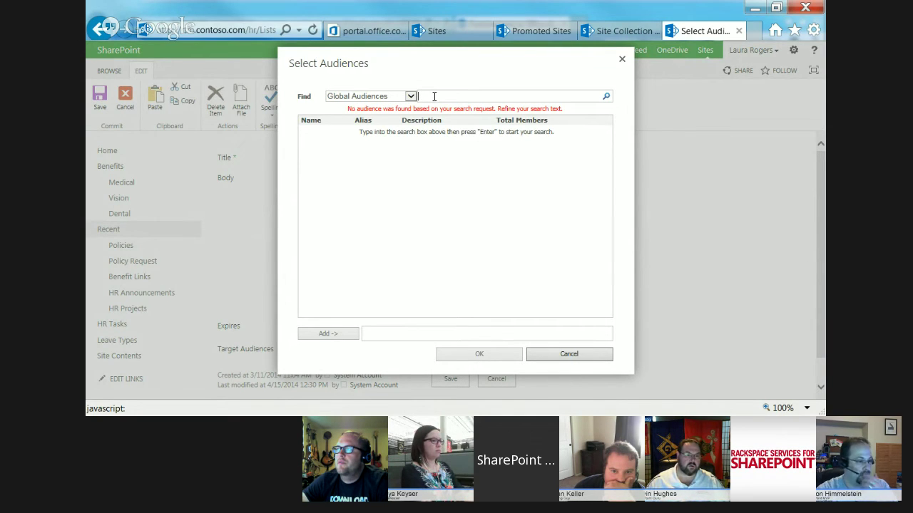
text(sales)
key(Return)
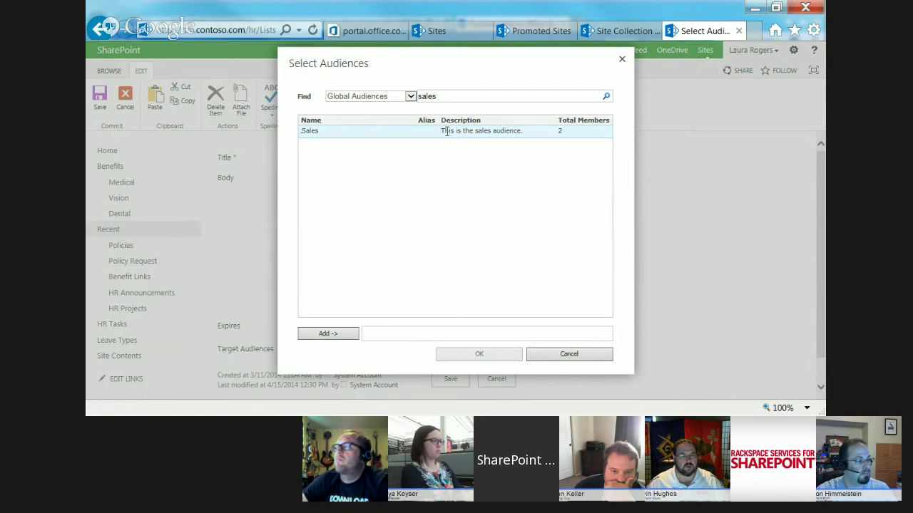
click(325, 334)
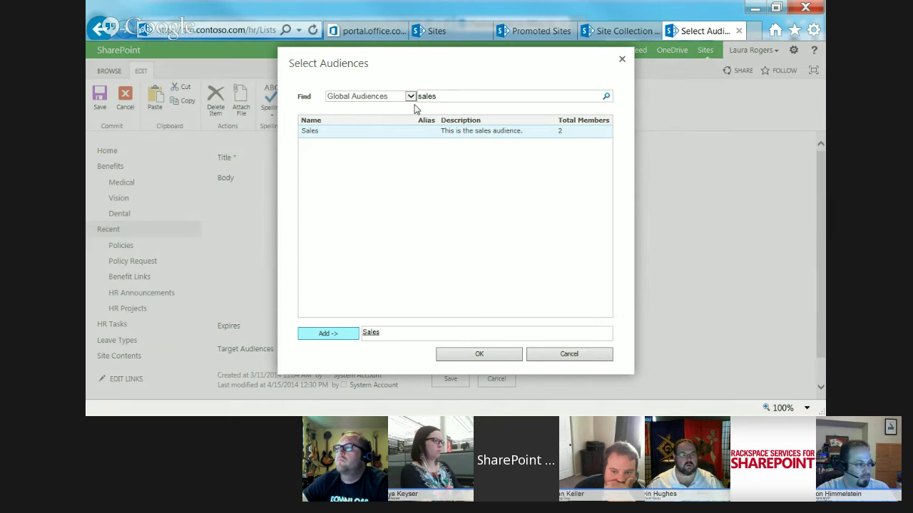
- Switch the audience search to SharePoint Groups, confirm Sales, and save the announcement
click(411, 97)
click(372, 108)
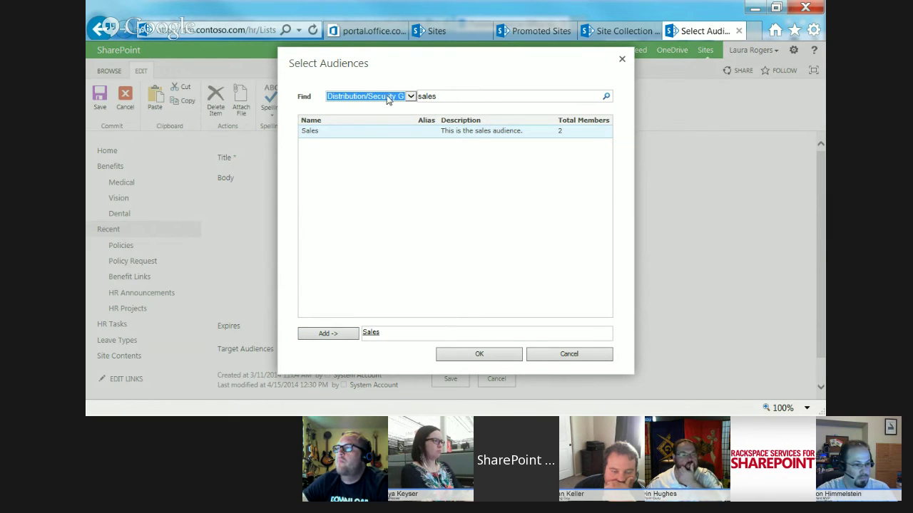
click(389, 100)
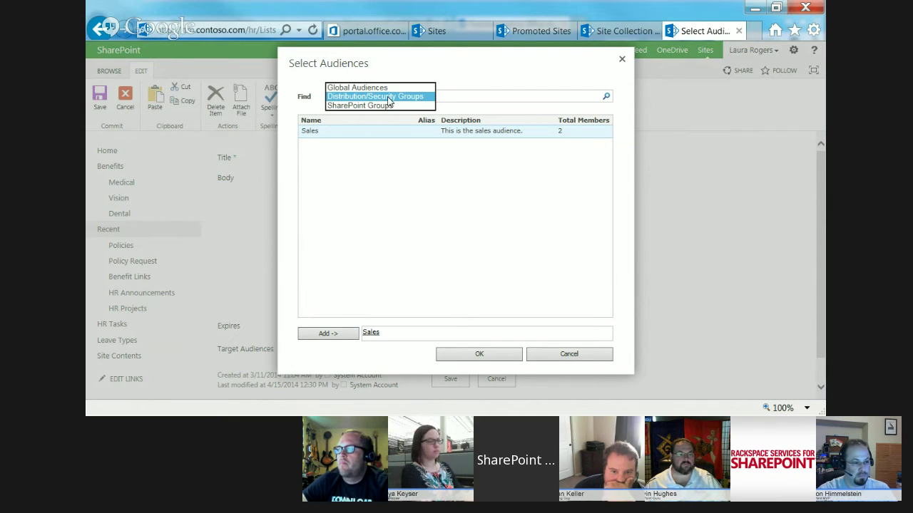
click(386, 106)
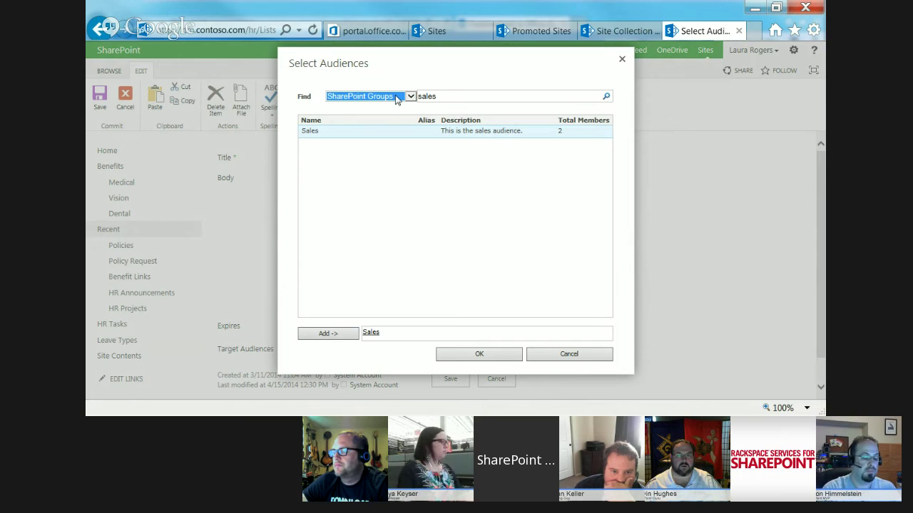
click(397, 97)
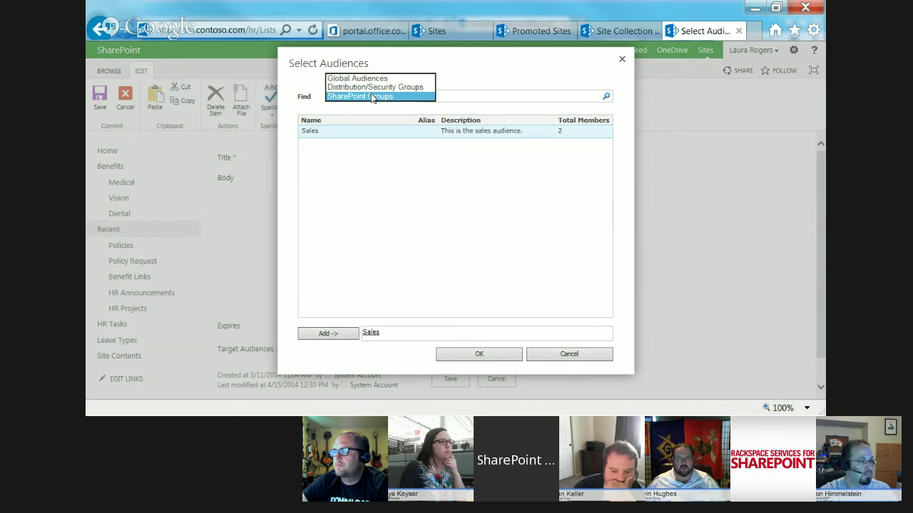
click(467, 94)
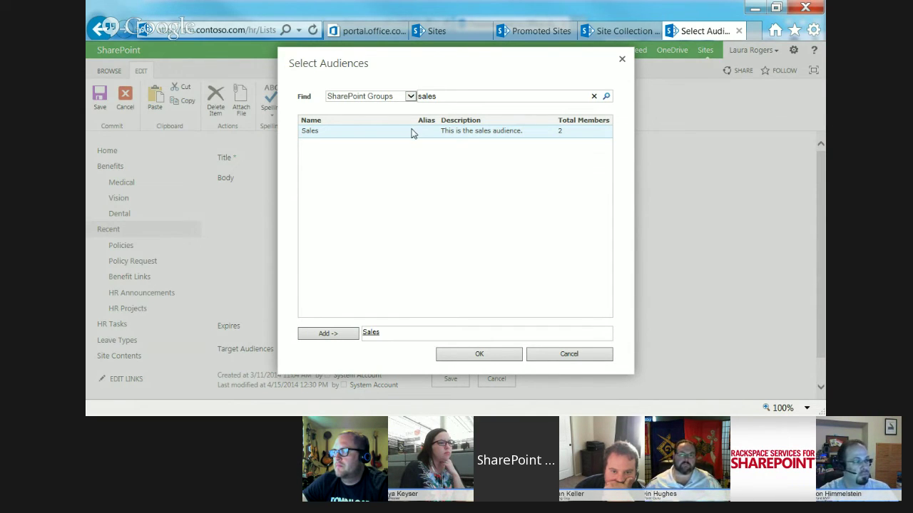
click(472, 355)
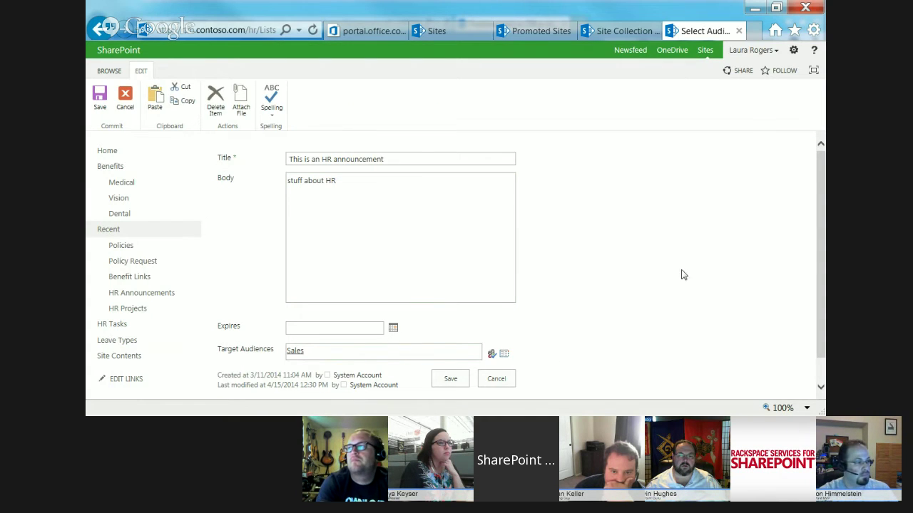
click(443, 379)
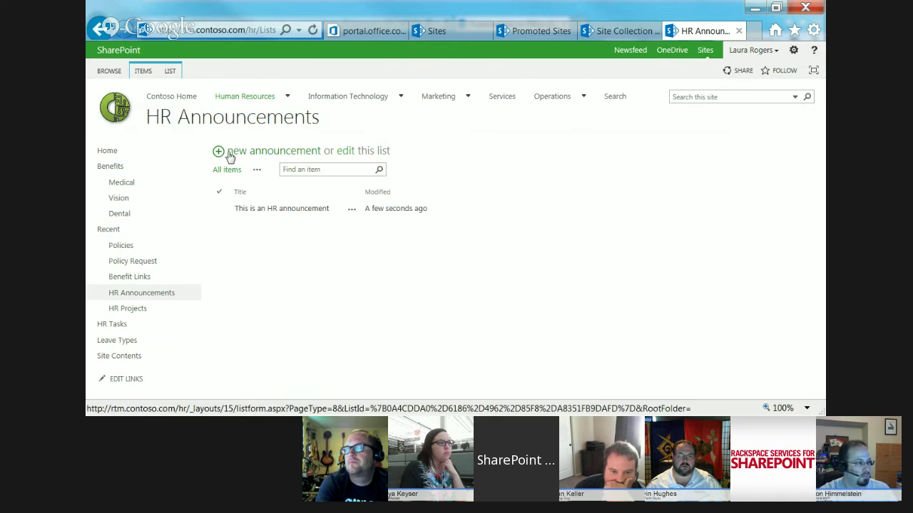
- Add announcement 'This is for marketing' with body 'a marketing announcement' for Marketing, and save
click(246, 149)
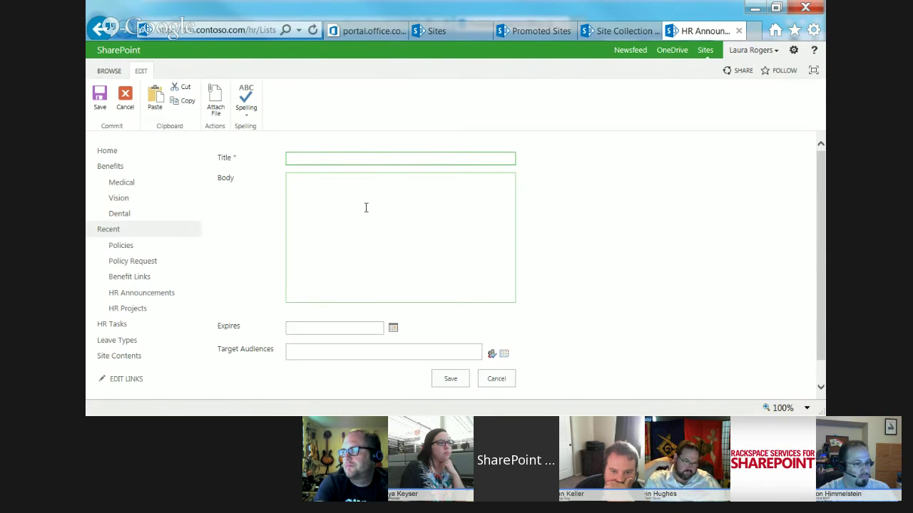
text(This is )
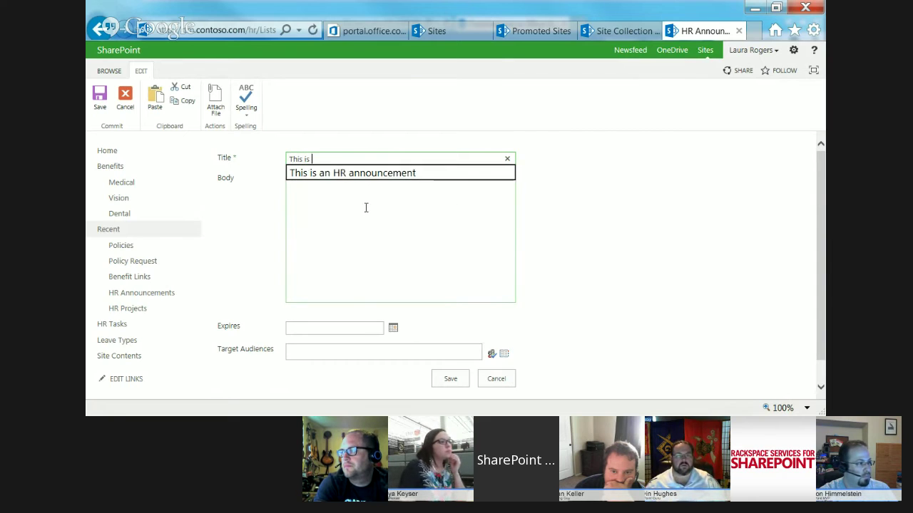
text(for marke)
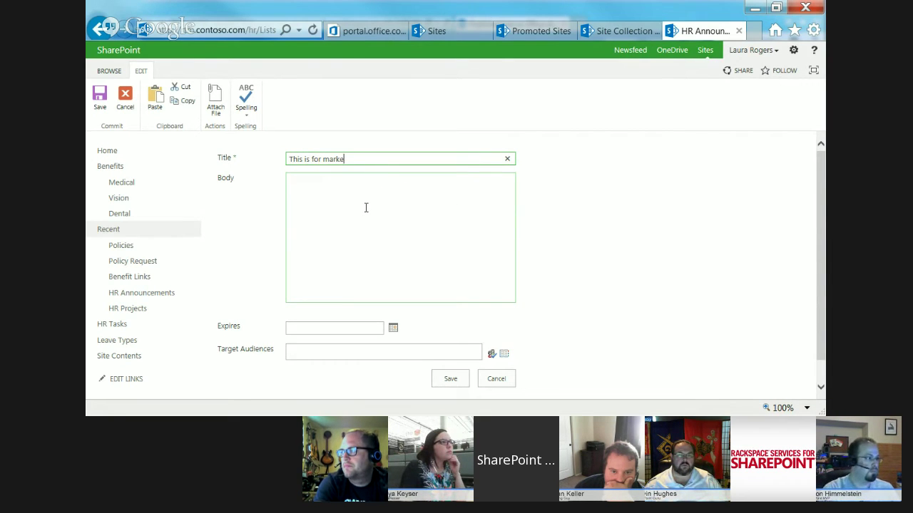
text(t)
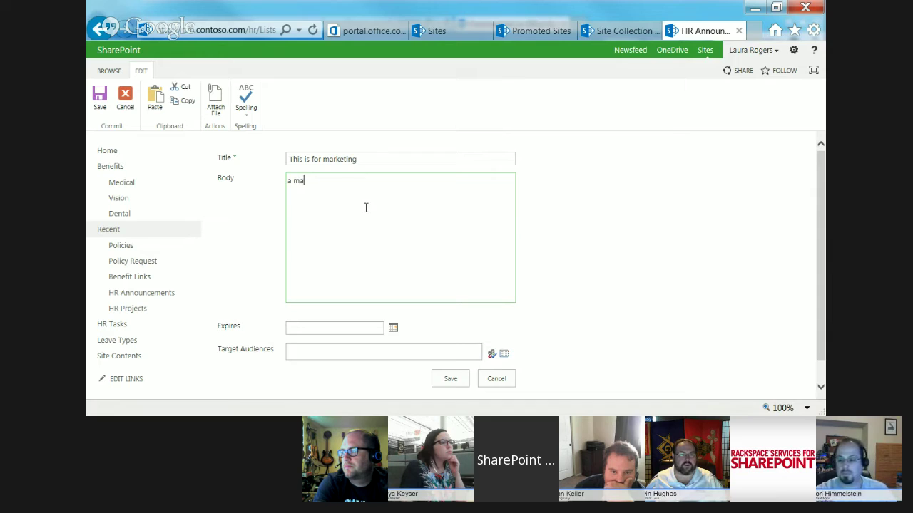
text(rke)
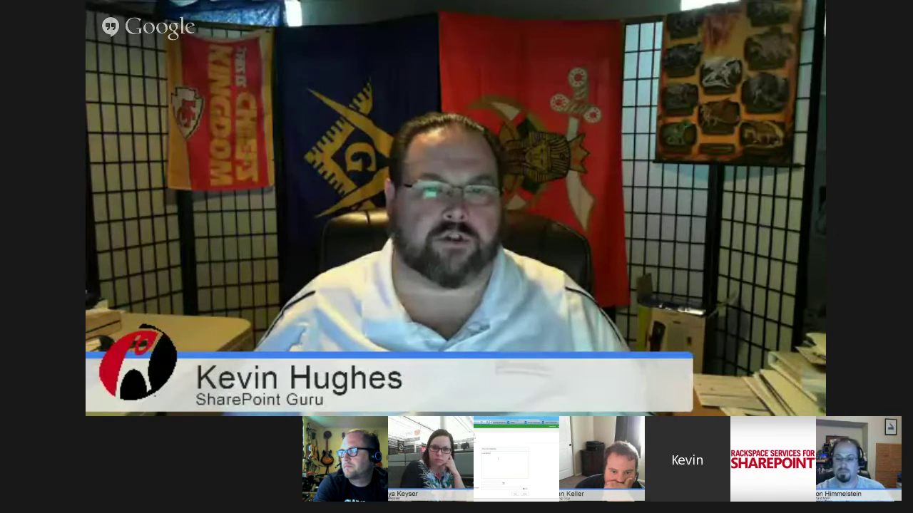
text(ting ann)
text(ou)
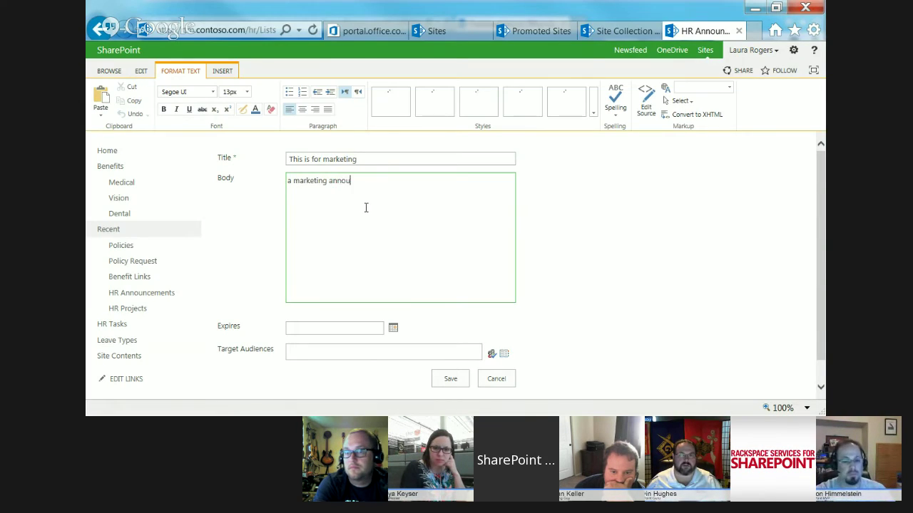
text(ncement)
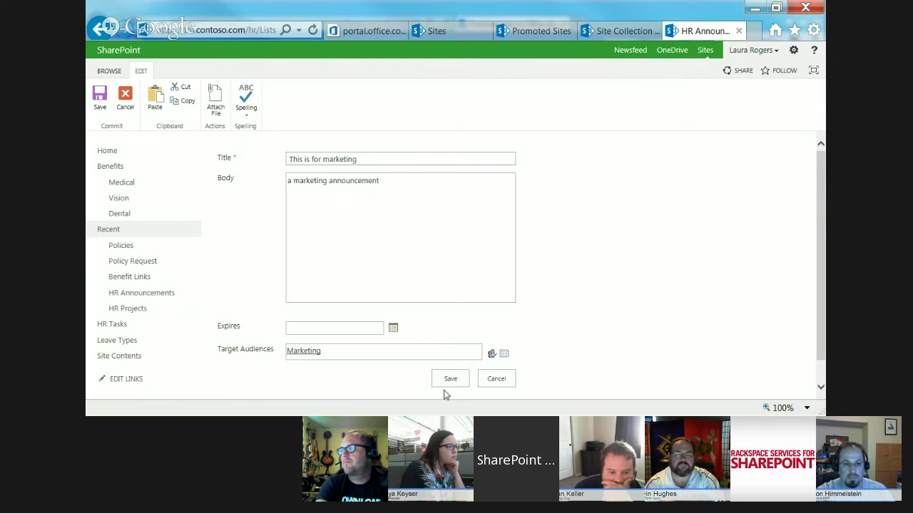
click(448, 379)
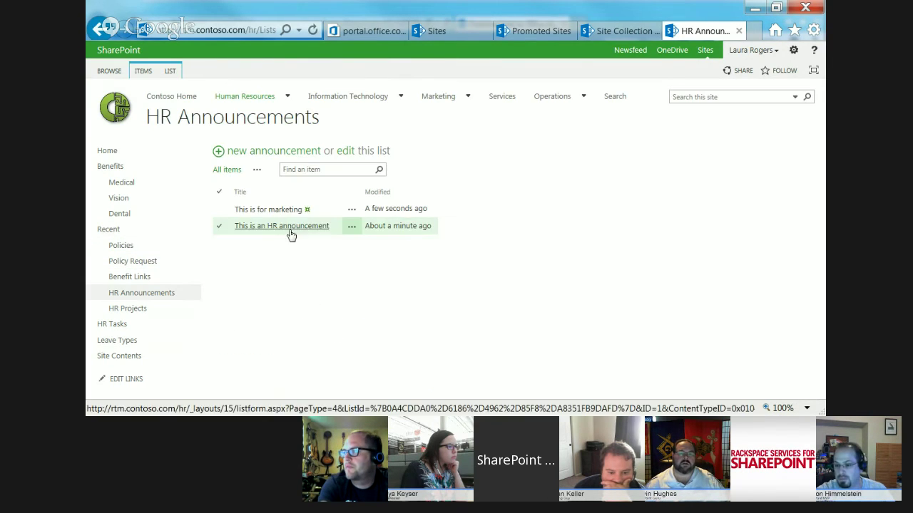
- Edit 'This is an HR announcement', replacing HR with 'sales' in the title, and save
click(347, 229)
click(348, 228)
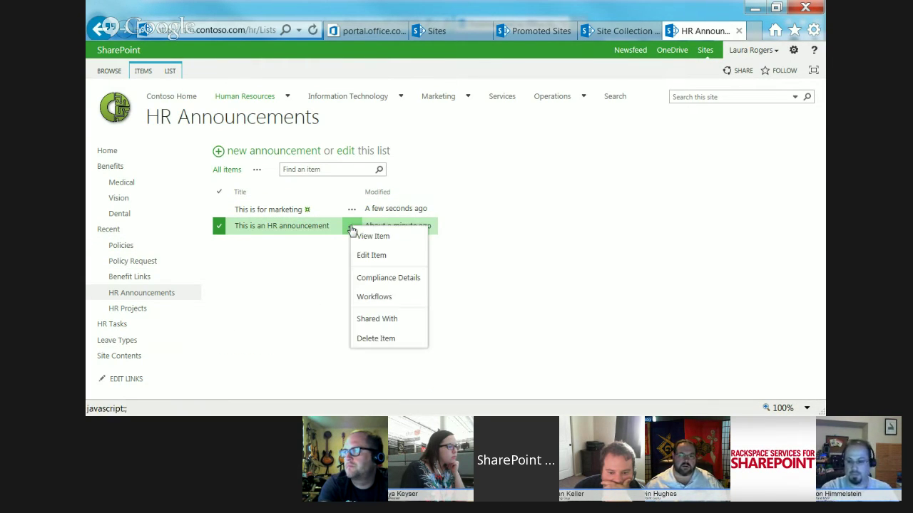
click(368, 255)
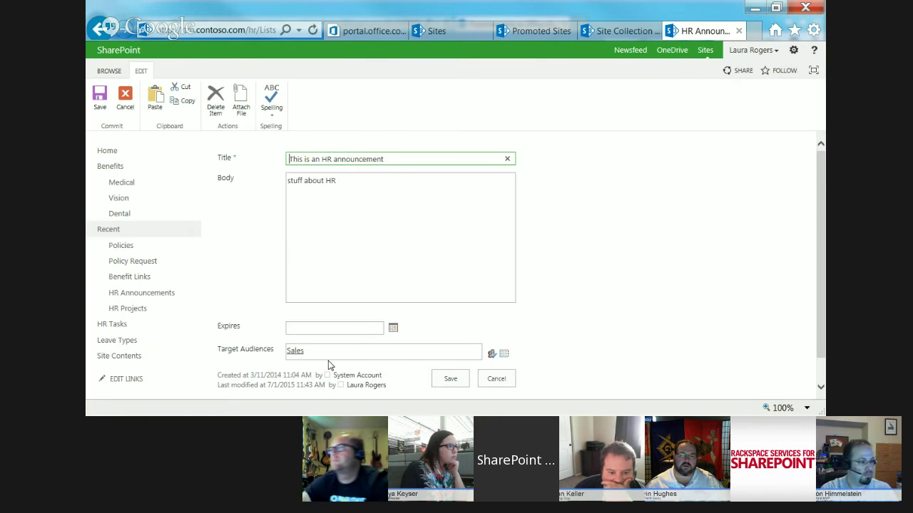
double_click(331, 158)
text(sales)
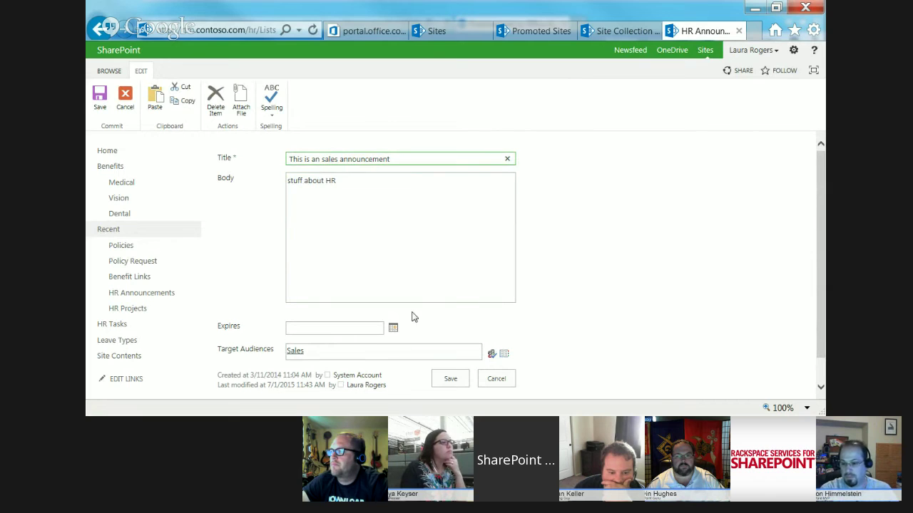
click(460, 381)
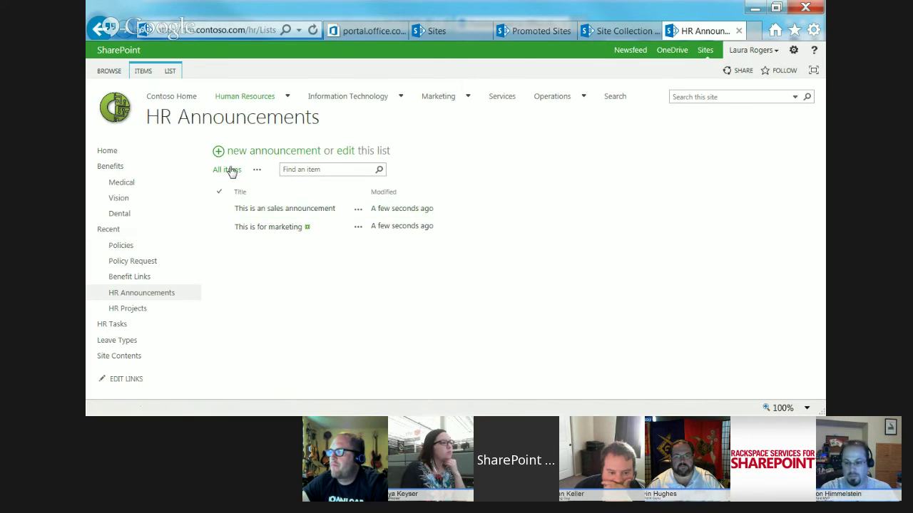
- Start a new announcement titled 'IT announcement' with body 'stuff about IT'
click(257, 151)
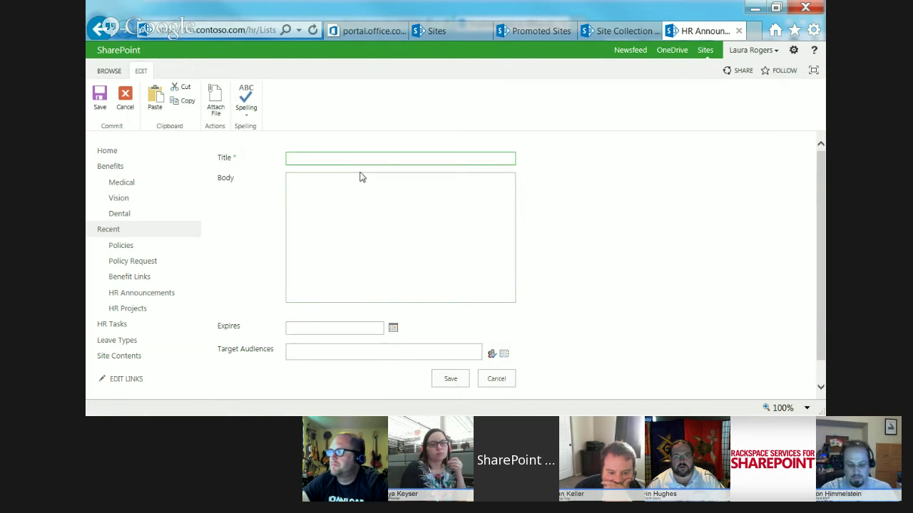
text(IT annou)
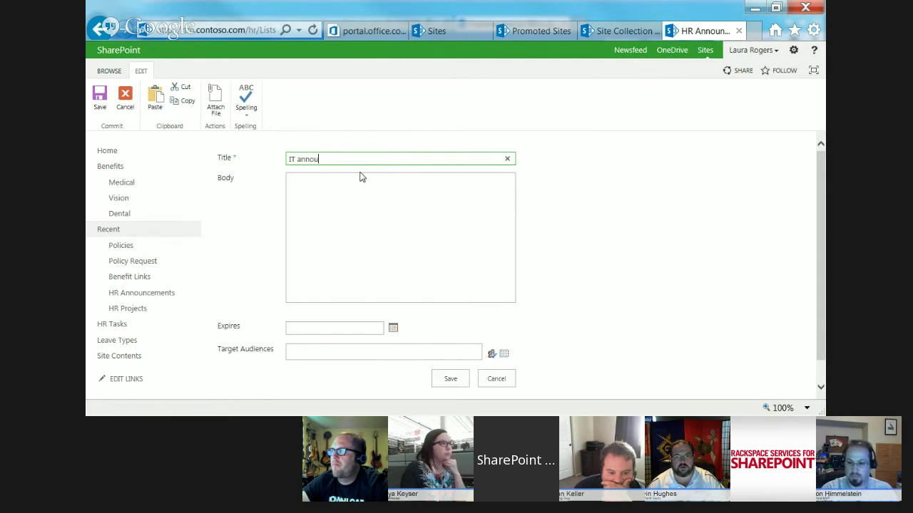
text(ncement)
click(367, 219)
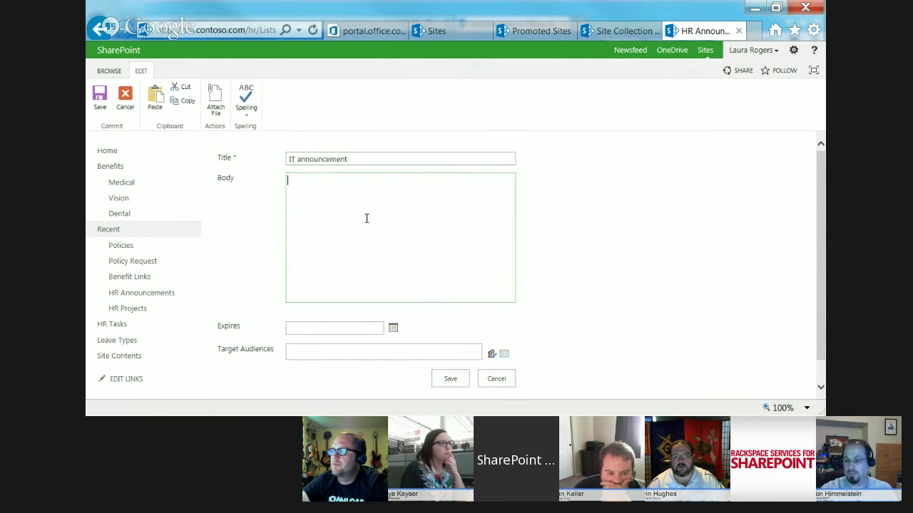
text(stuff about IT)
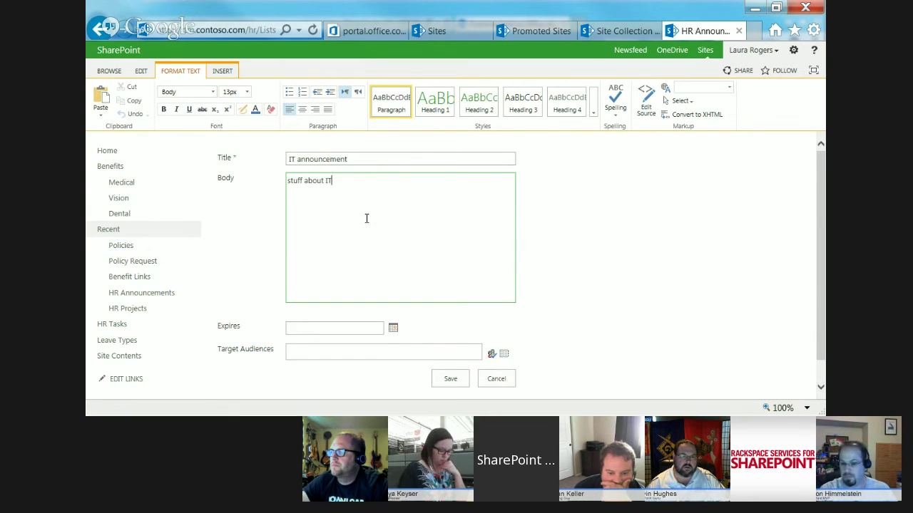
- Resolve the target audience to Information Technology and save the IT announcement
click(360, 348)
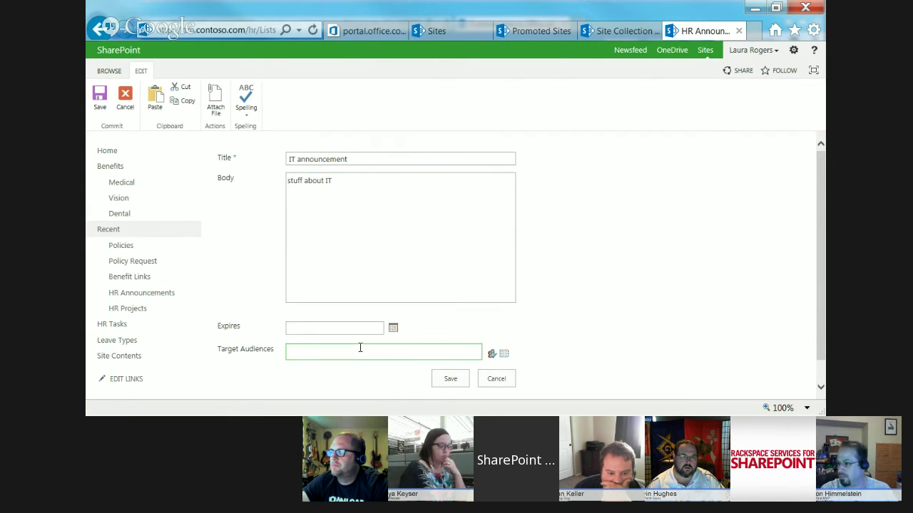
click(492, 355)
click(290, 351)
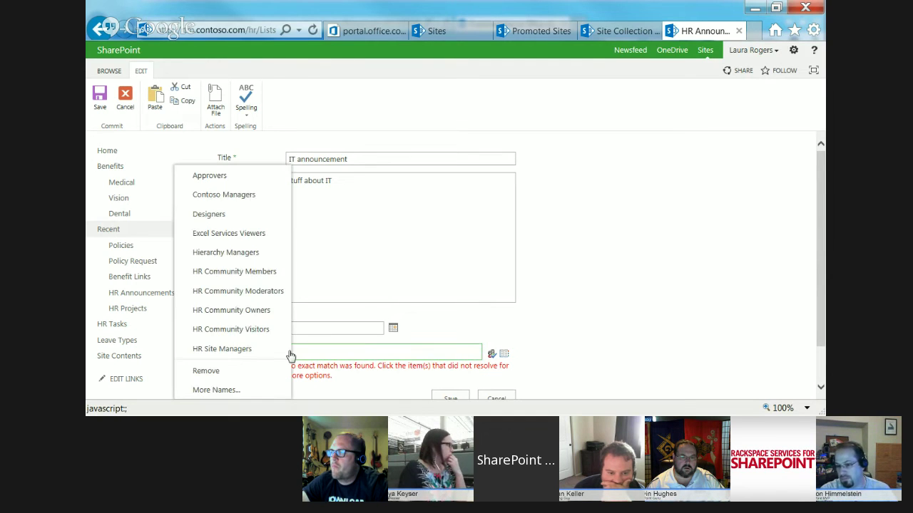
click(343, 349)
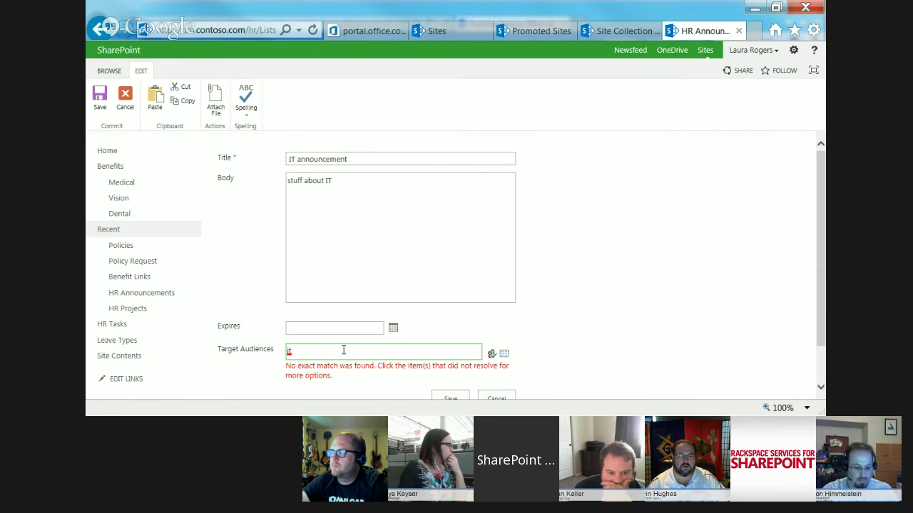
key(BackSpace)
key(BackSpace)
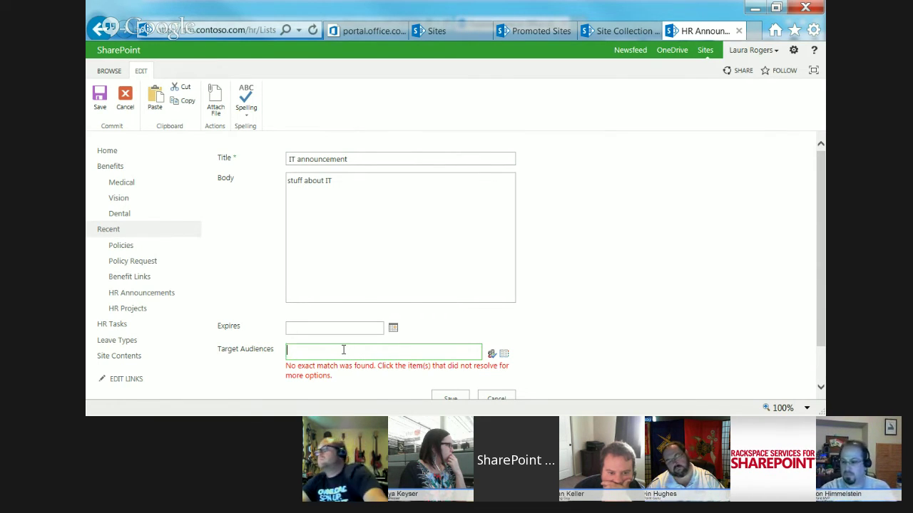
text(info)
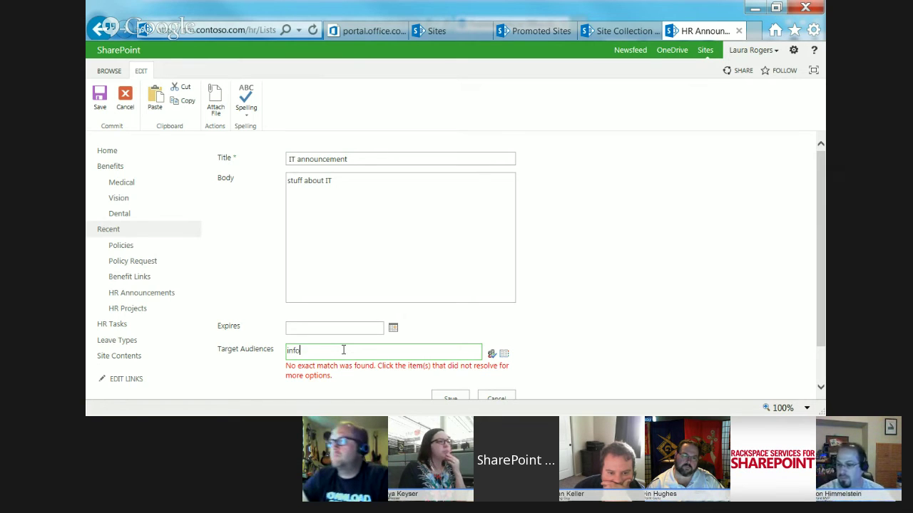
text(rmation )
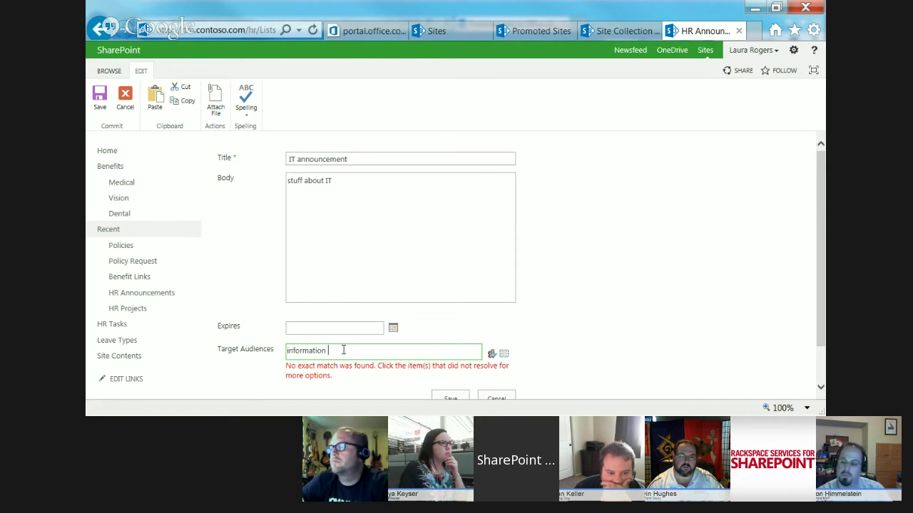
text(technology)
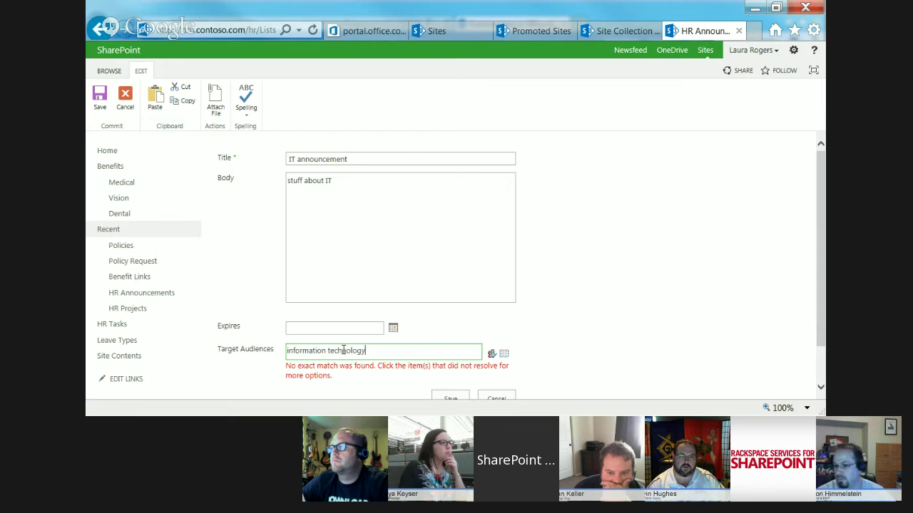
click(492, 353)
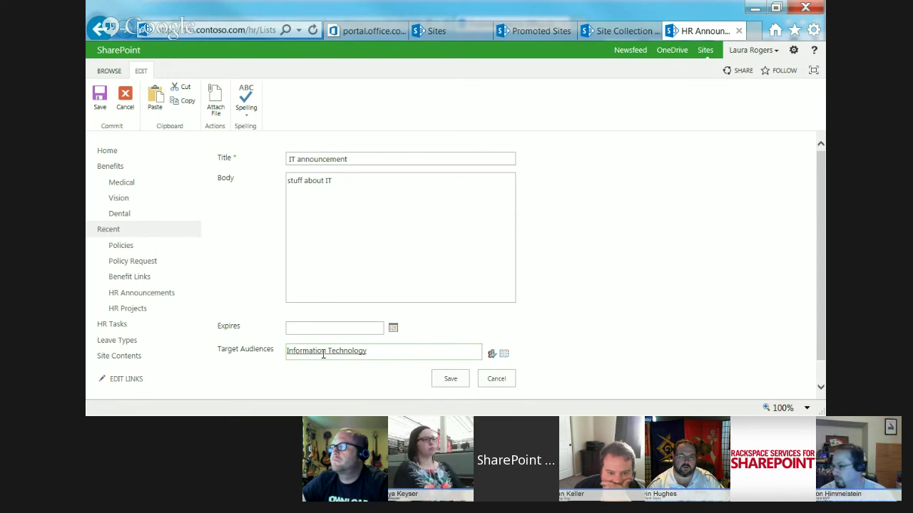
click(445, 379)
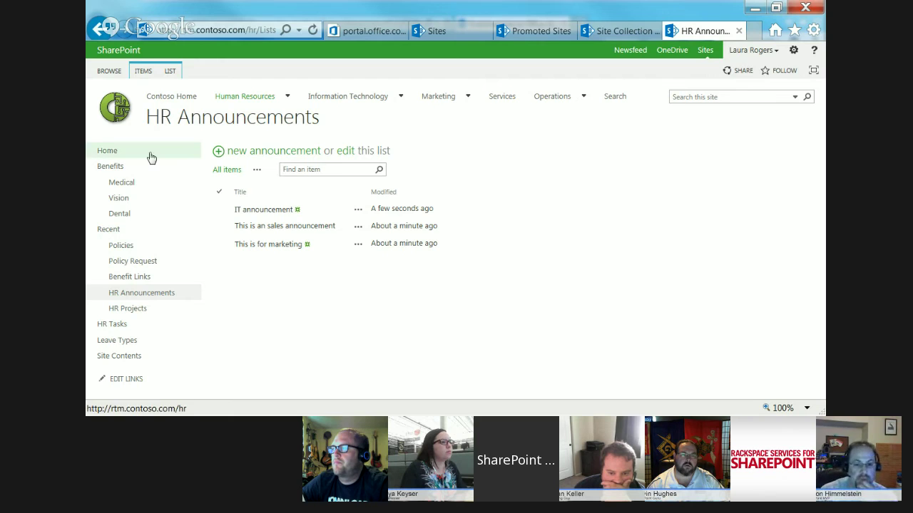
- Go to the Human Resources home page and check it out for editing via Edit page
click(114, 152)
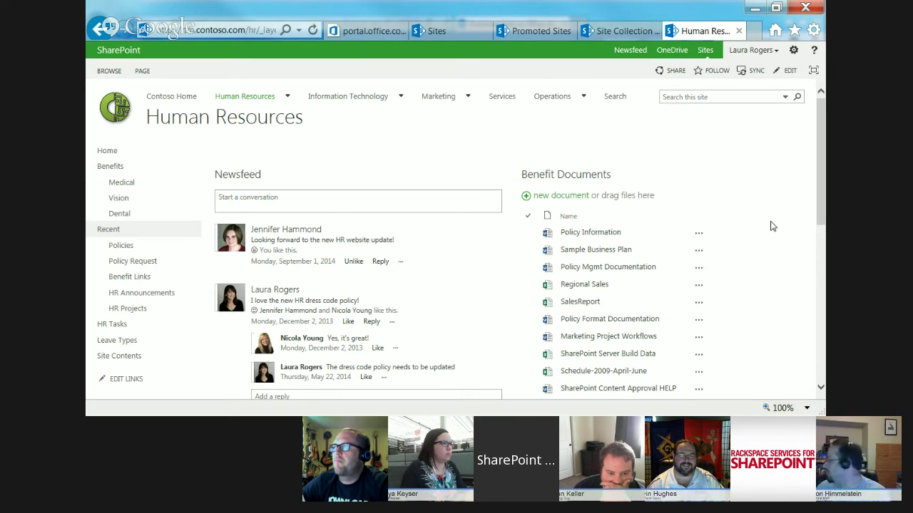
click(793, 56)
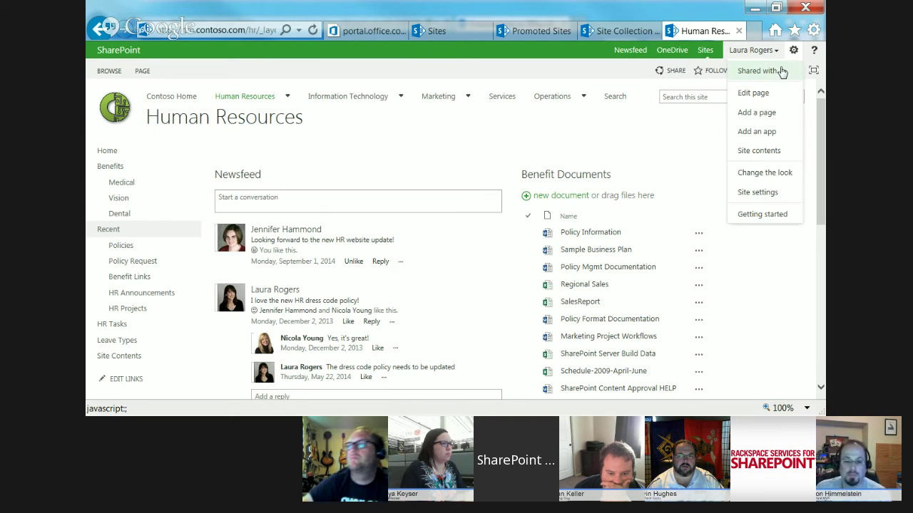
click(762, 94)
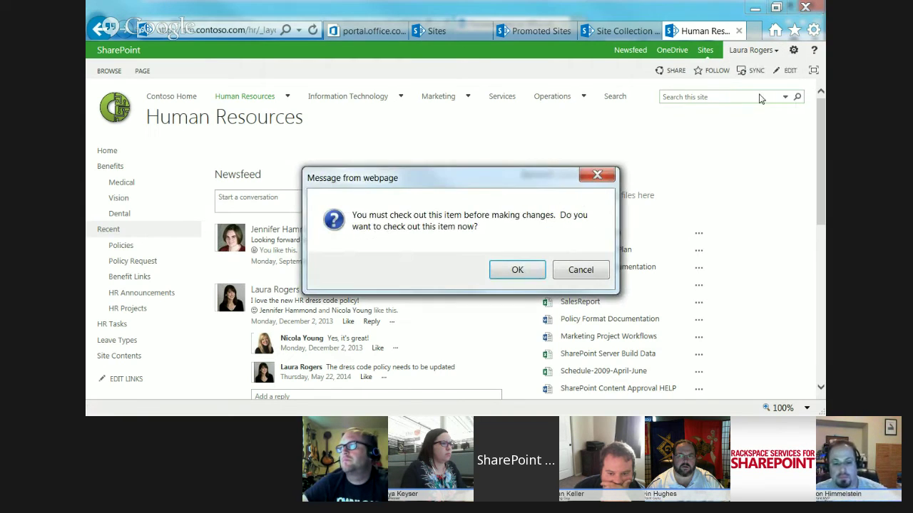
click(517, 270)
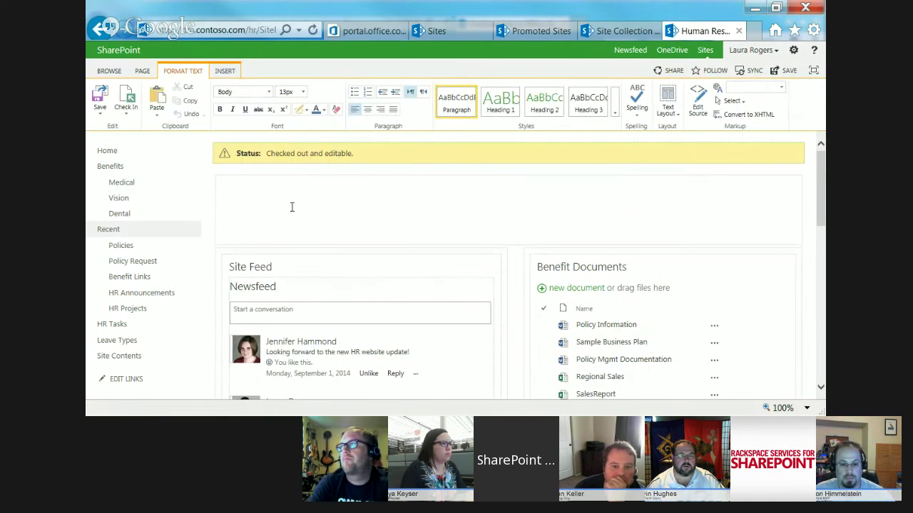
click(225, 70)
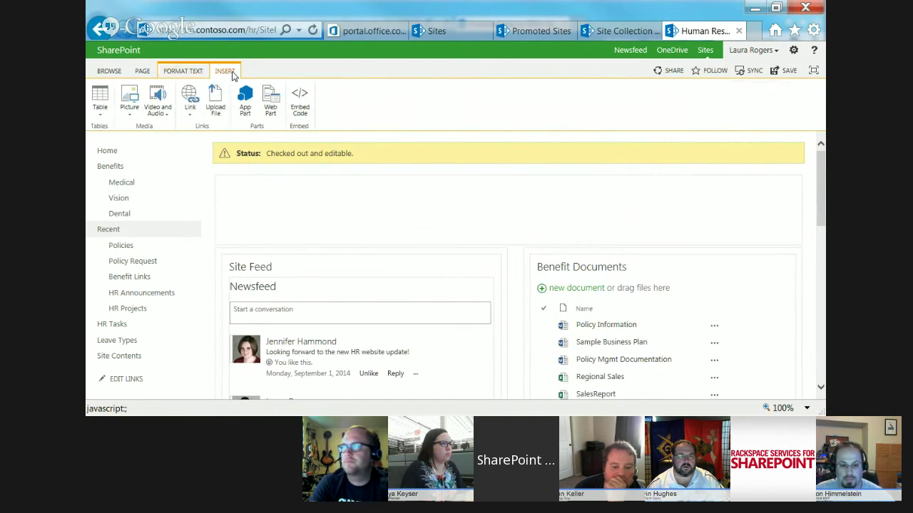
- Insert a Content Rollup > Content Query web part and open its Edit Web Part pane
click(271, 102)
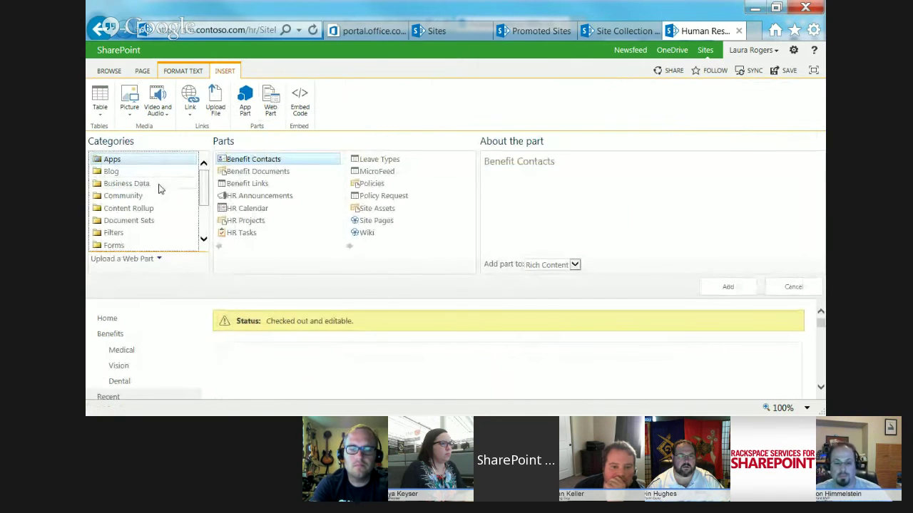
click(150, 209)
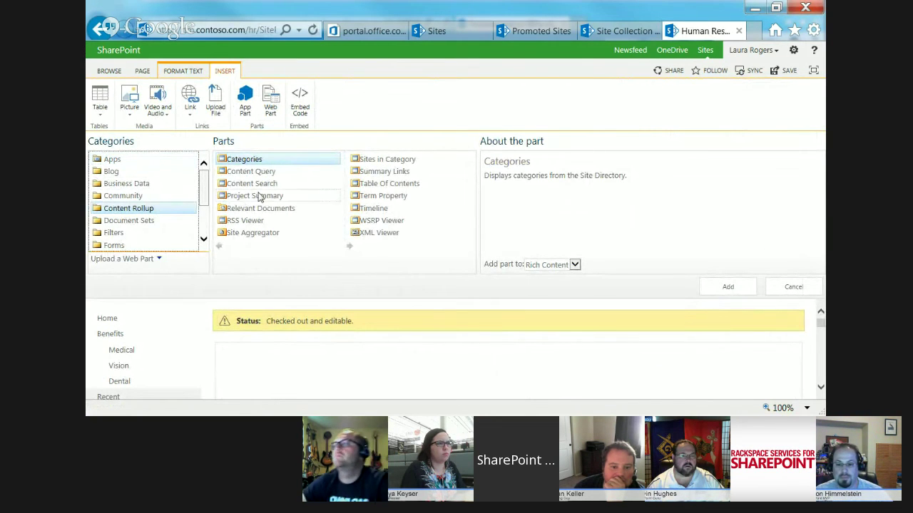
click(270, 174)
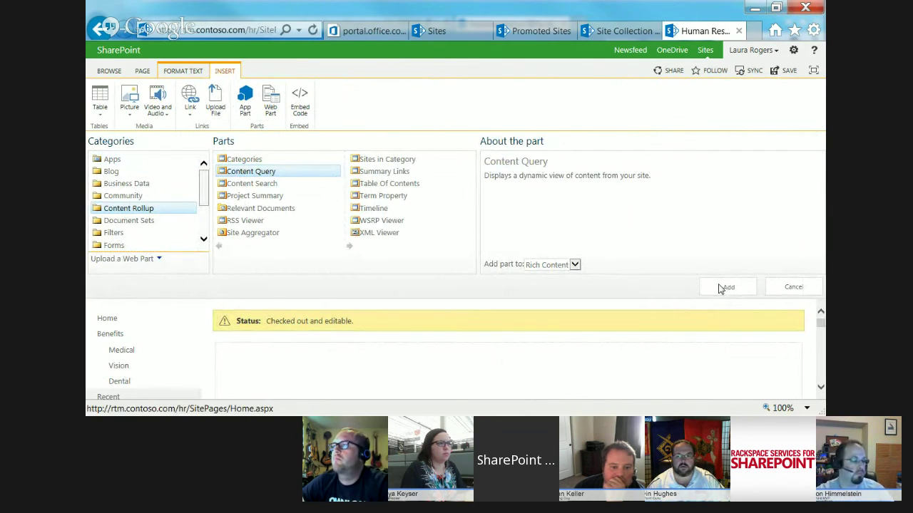
click(725, 288)
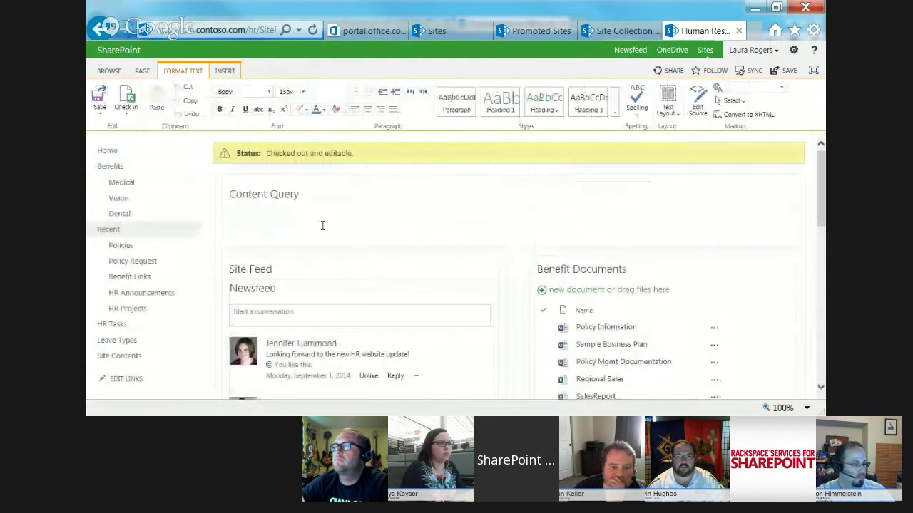
click(773, 194)
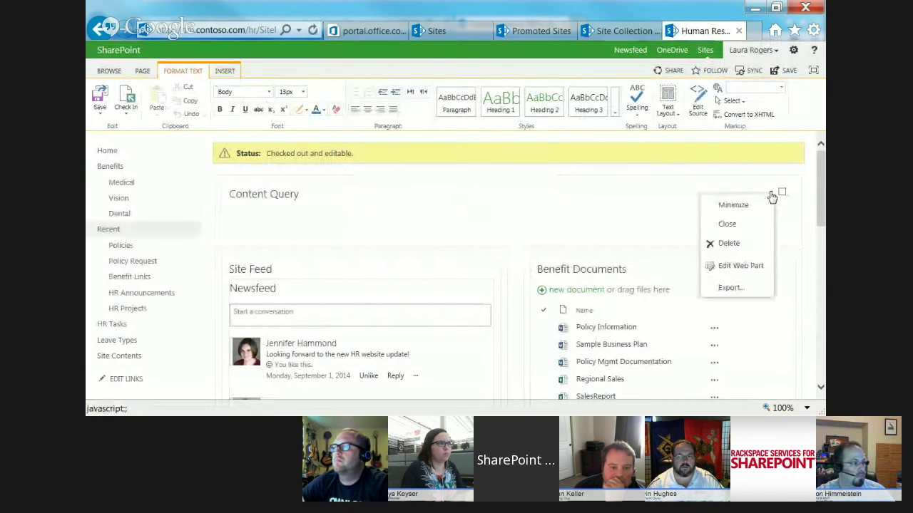
click(741, 263)
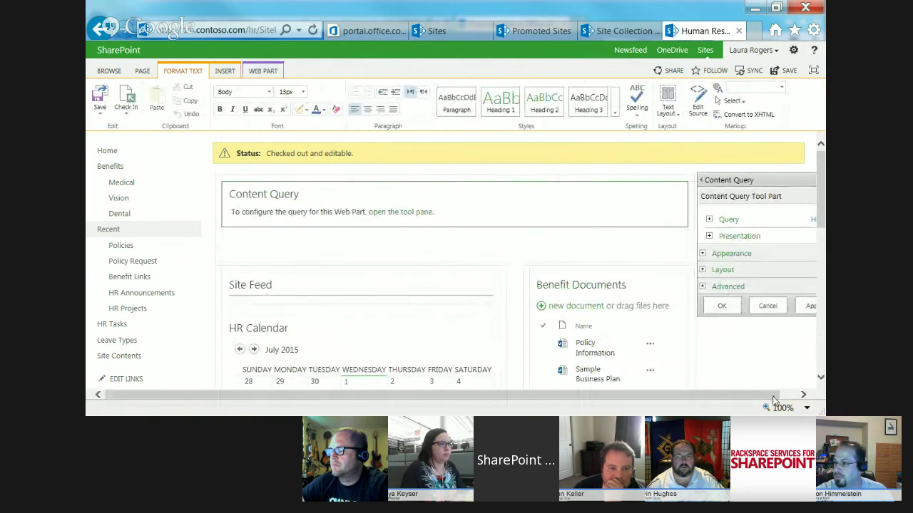
- Query the Announcements list type, with audience filtering on and untargeted items included
click(801, 396)
click(692, 219)
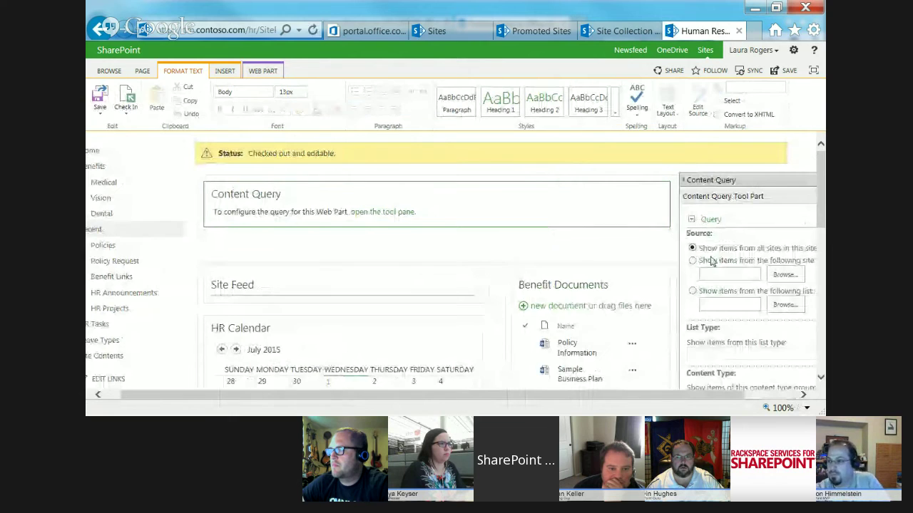
scroll(721, 264, down, 3)
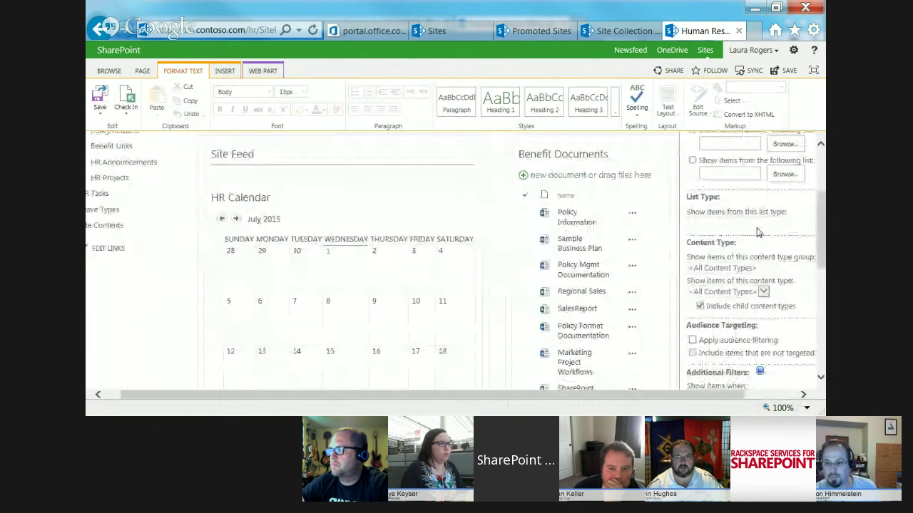
click(754, 226)
key(a)
key(a)
key(a)
key(a)
key(a)
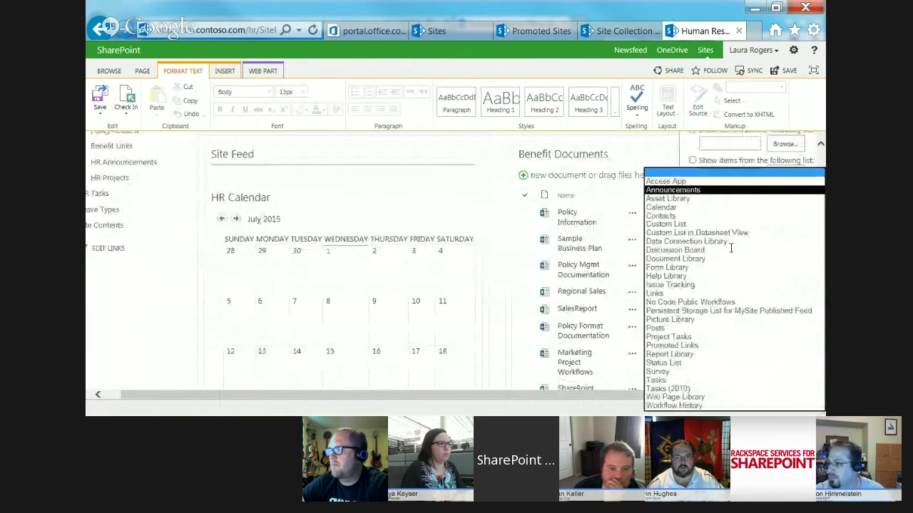
key(Return)
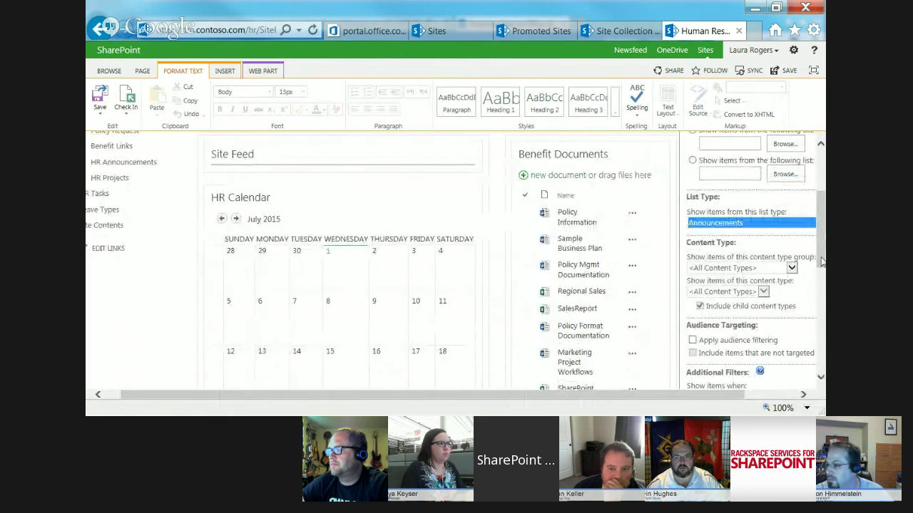
scroll(824, 267, down, 1)
scroll(824, 269, down, 2)
click(692, 223)
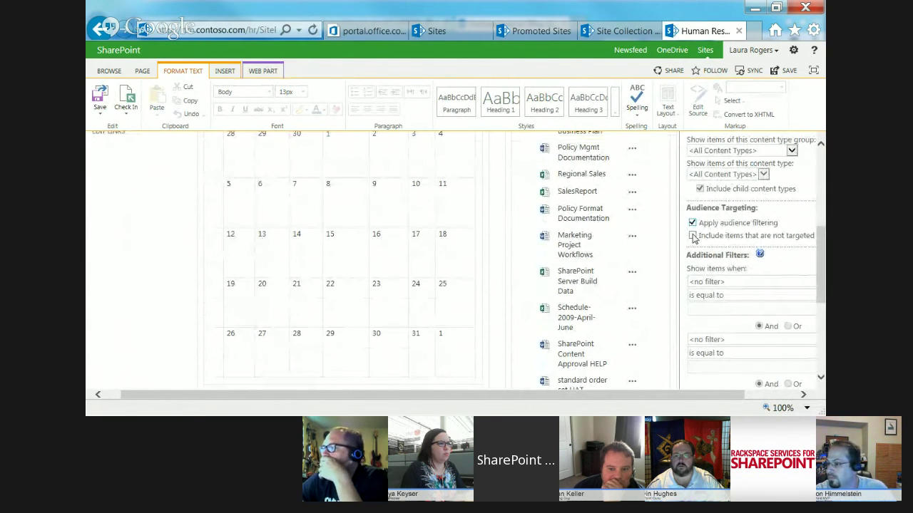
click(692, 236)
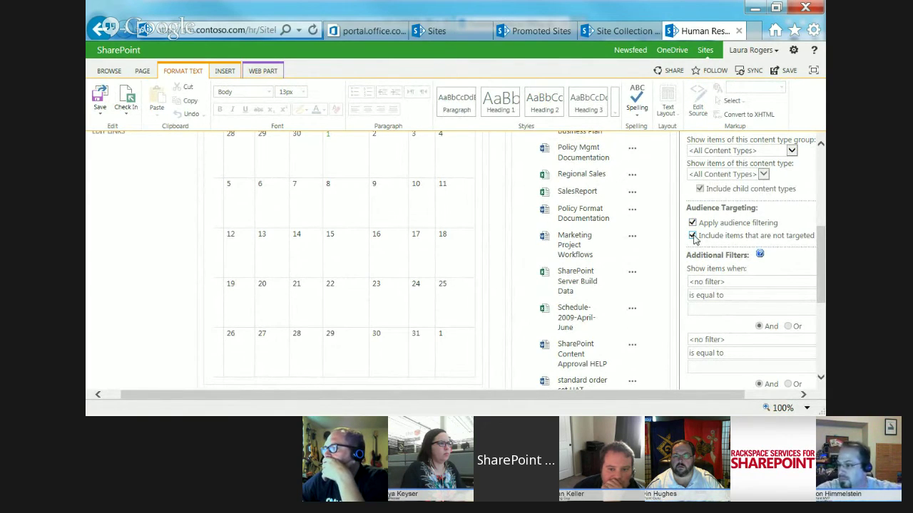
scroll(822, 262, down, 3)
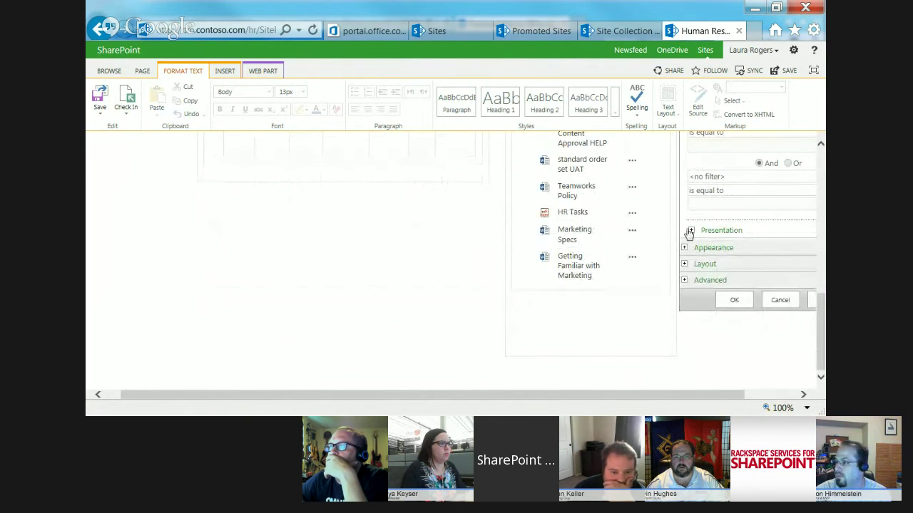
- Set the Content Query item style to Bulleted title and scroll back to the page top
click(691, 231)
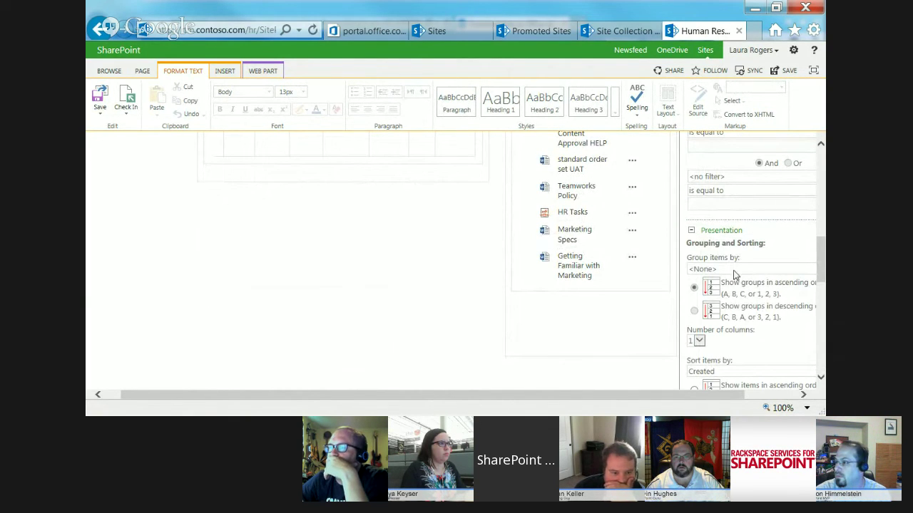
scroll(708, 222, down, 5)
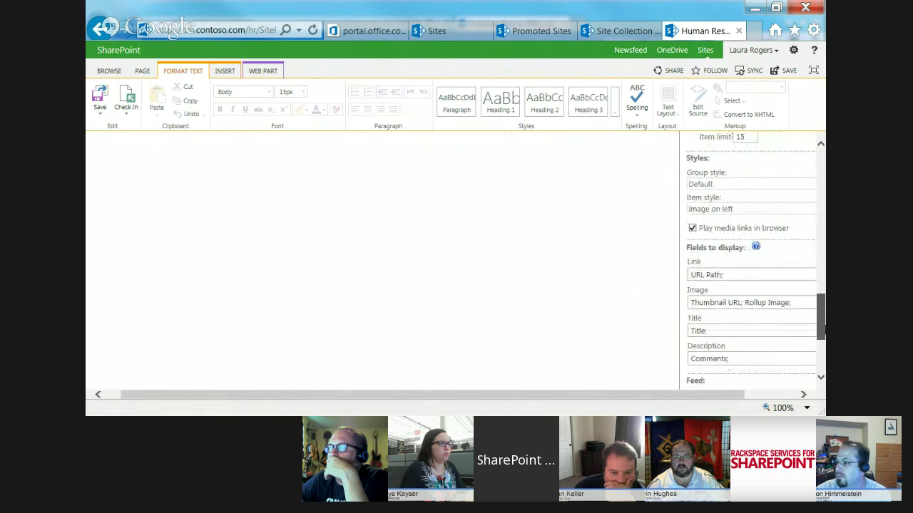
click(718, 214)
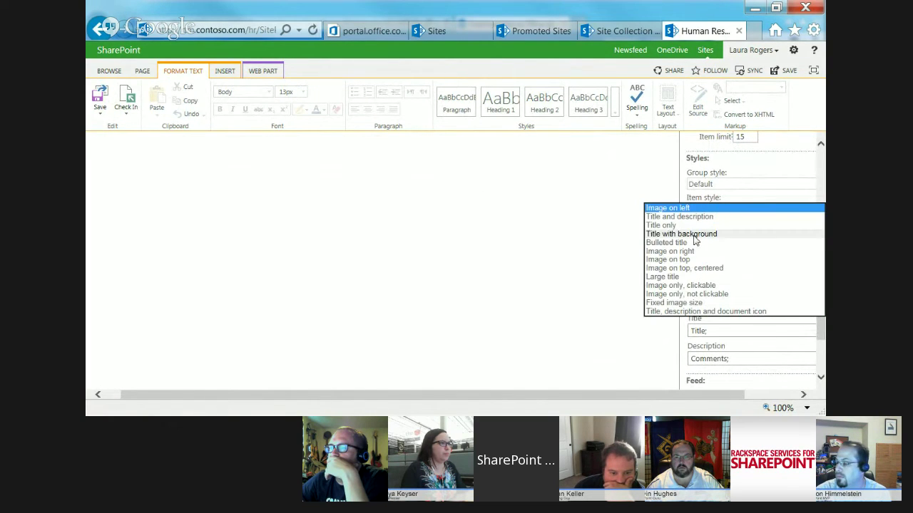
click(692, 237)
click(710, 215)
click(705, 214)
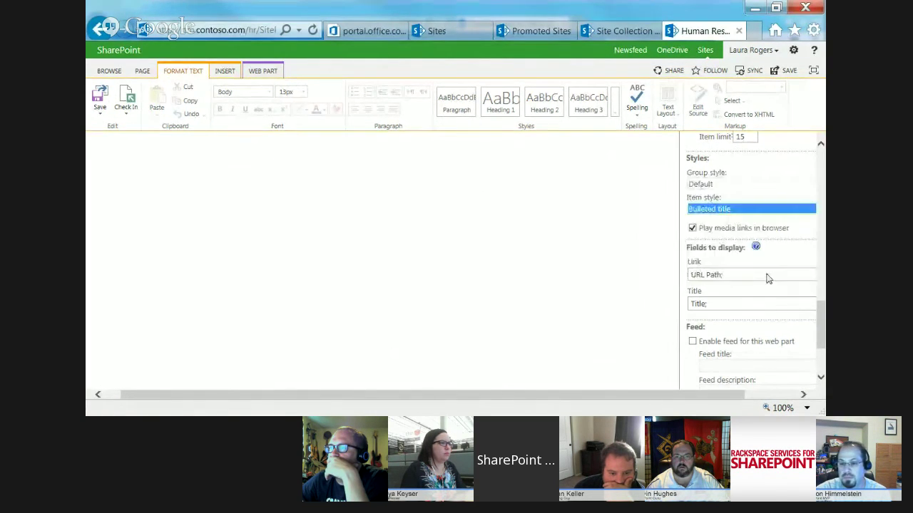
scroll(766, 277, down, 5)
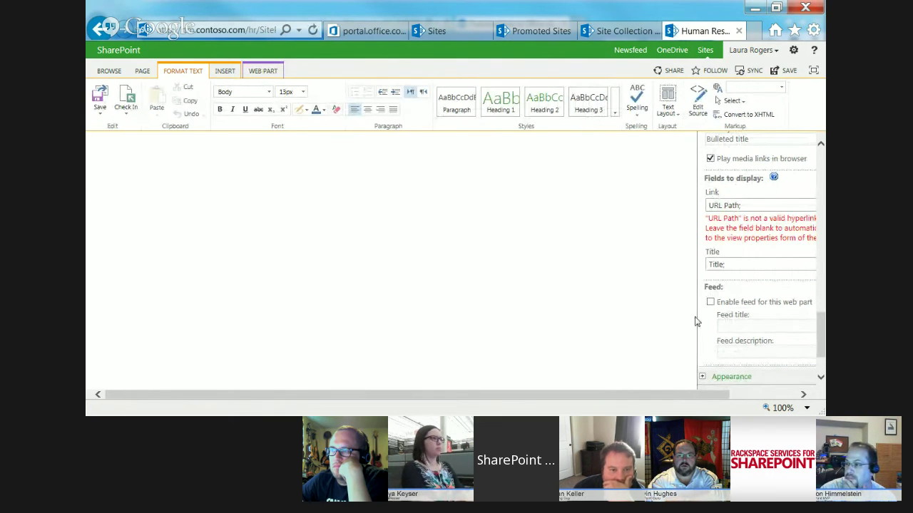
drag(819, 331, 820, 157)
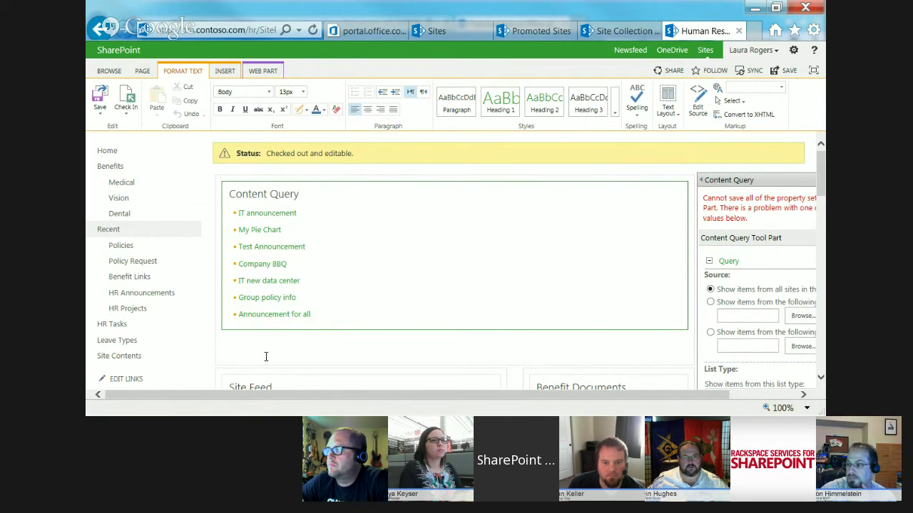
- Save the Human Resources home page, then reopen it in edit mode
click(100, 98)
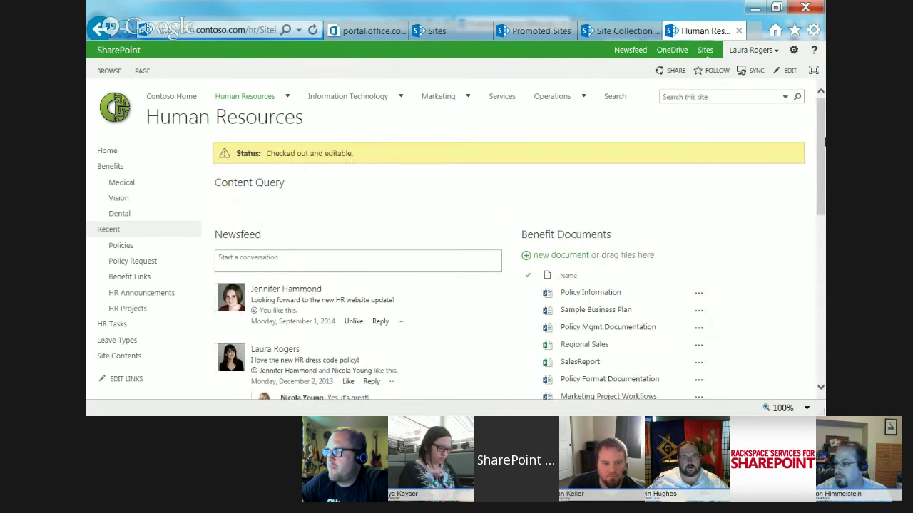
mouse_move(820, 132)
mouse_down()
mouse_move(822, 273)
mouse_move(822, 137)
mouse_up()
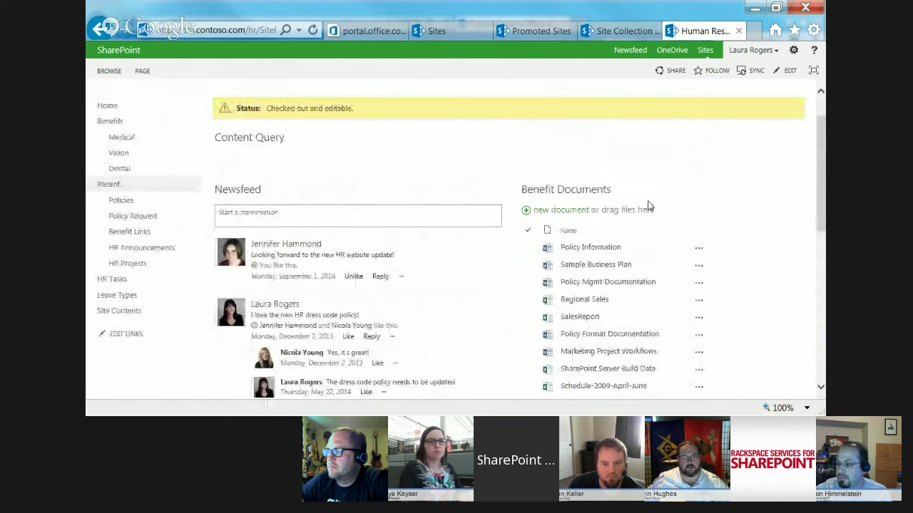
click(143, 72)
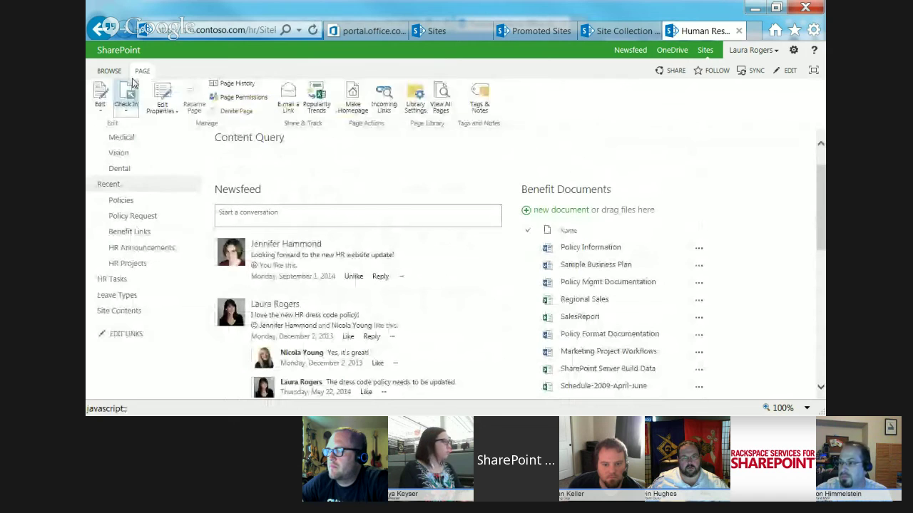
click(100, 104)
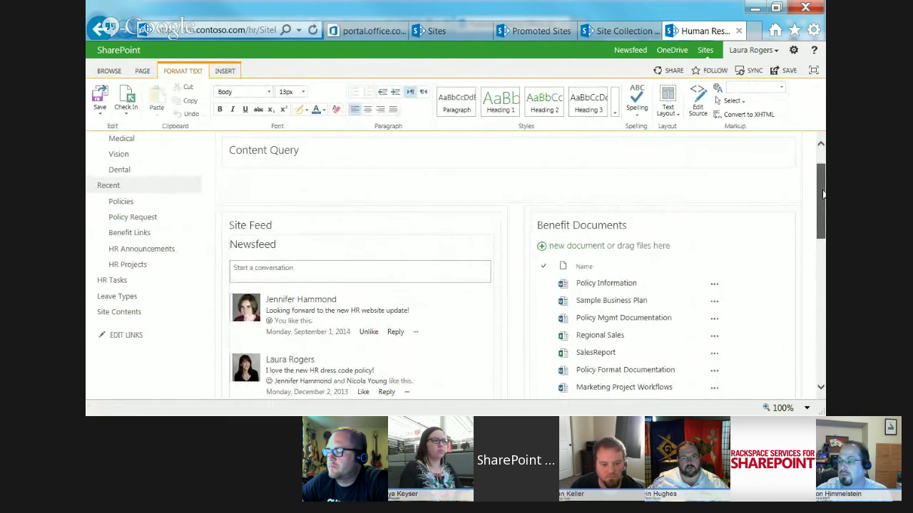
drag(824, 202, 825, 221)
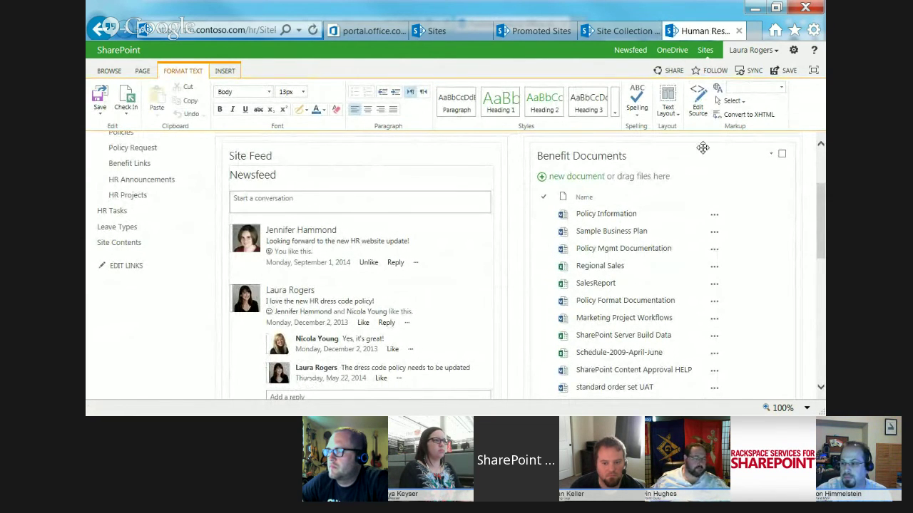
- Open Benefit Documents' web part settings, expand Advanced, and open the Target Audiences browse picker
click(771, 155)
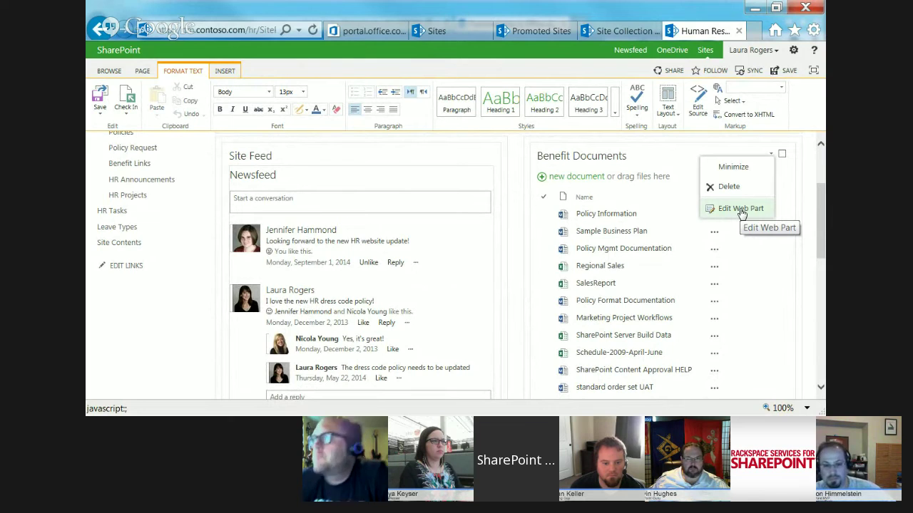
click(740, 209)
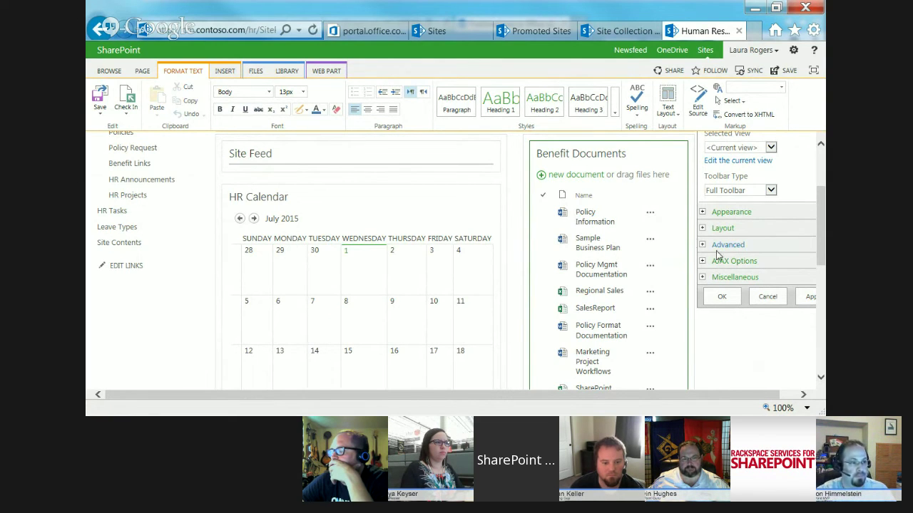
click(702, 244)
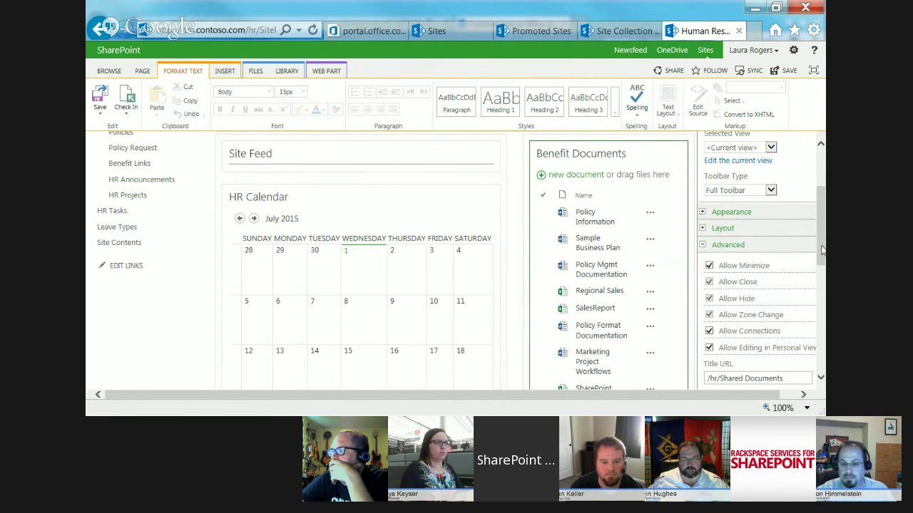
drag(822, 249, 821, 346)
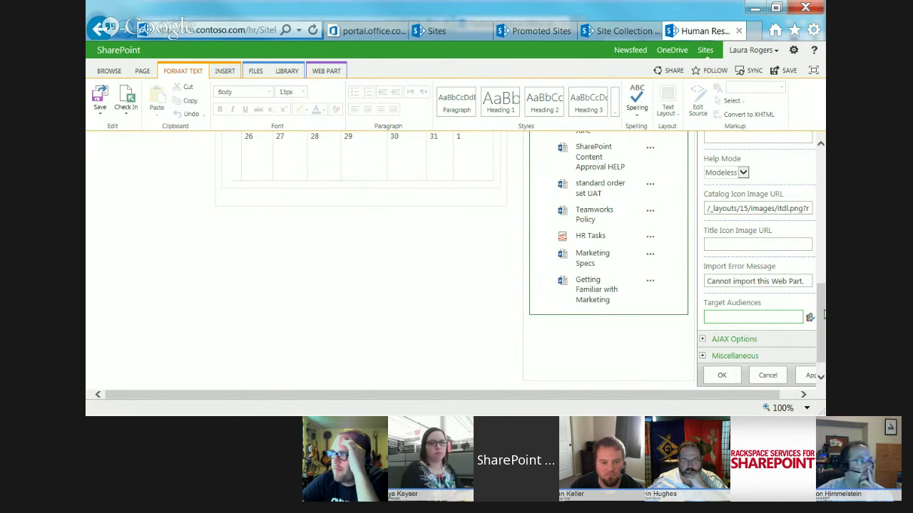
drag(821, 321, 822, 230)
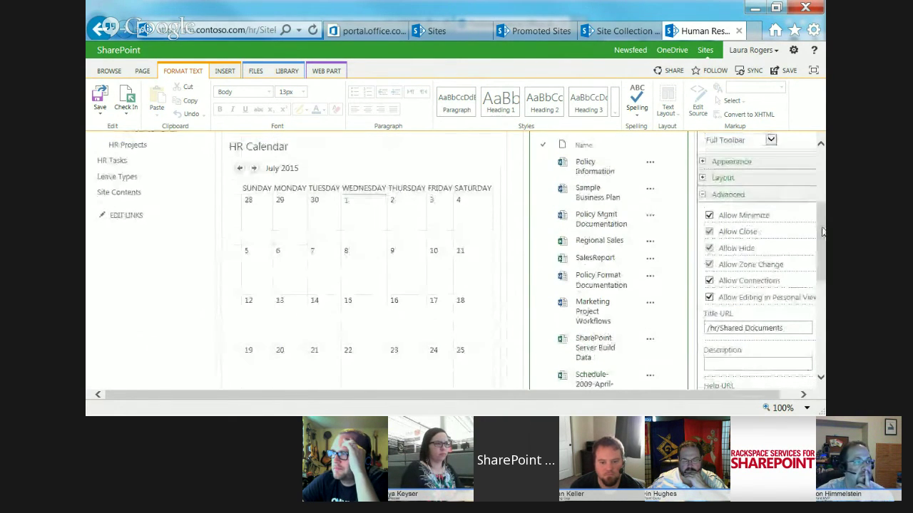
click(703, 194)
click(703, 194)
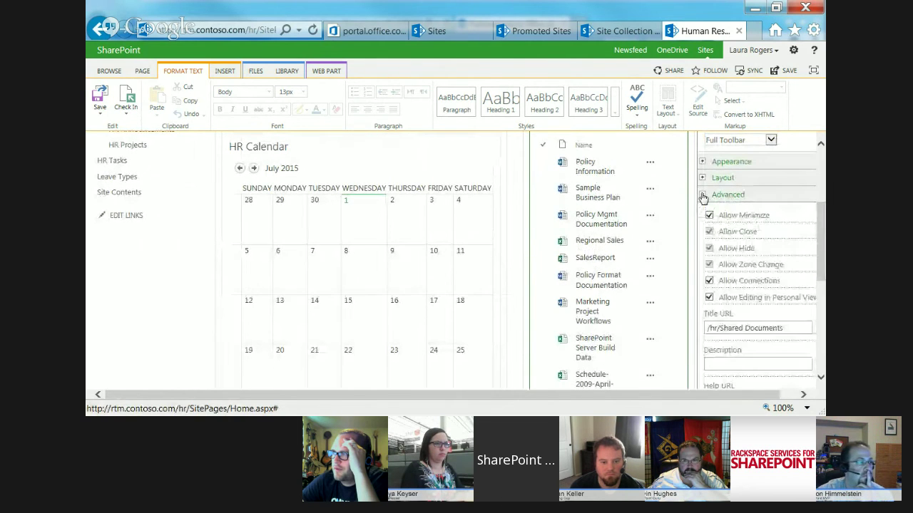
drag(820, 224, 820, 343)
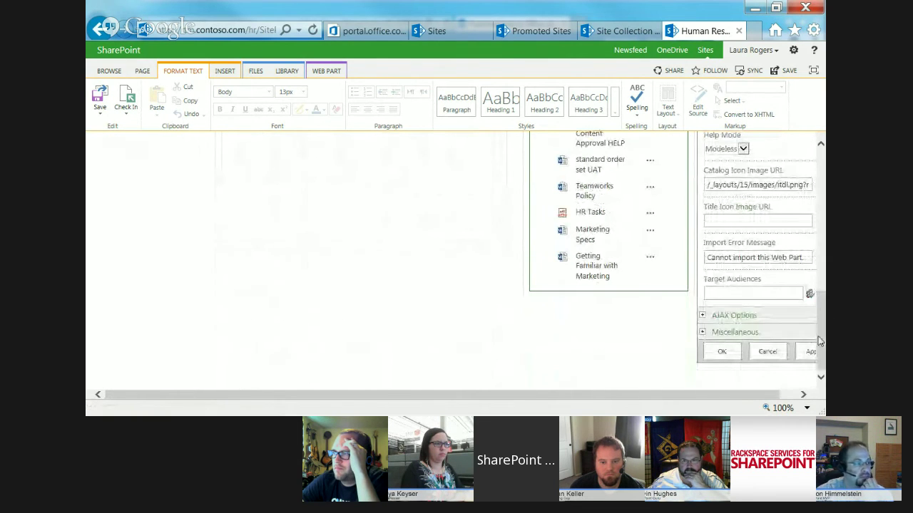
click(756, 288)
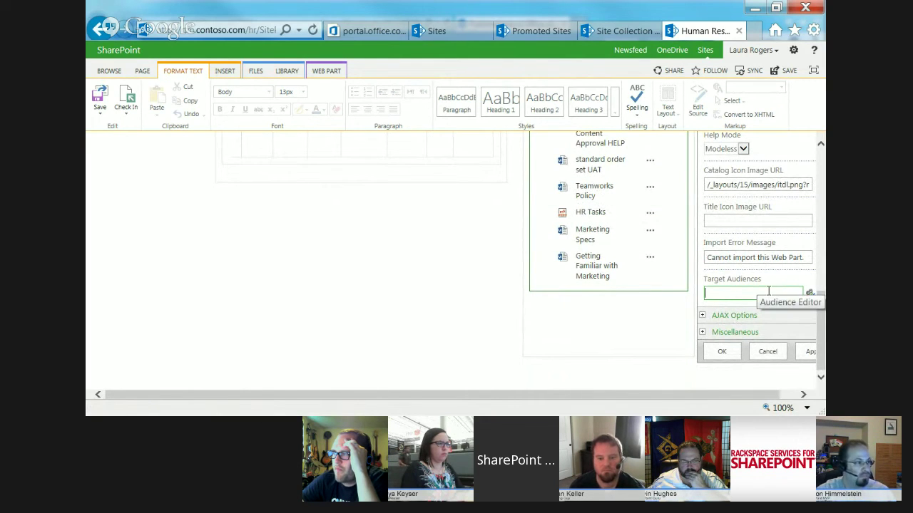
click(788, 396)
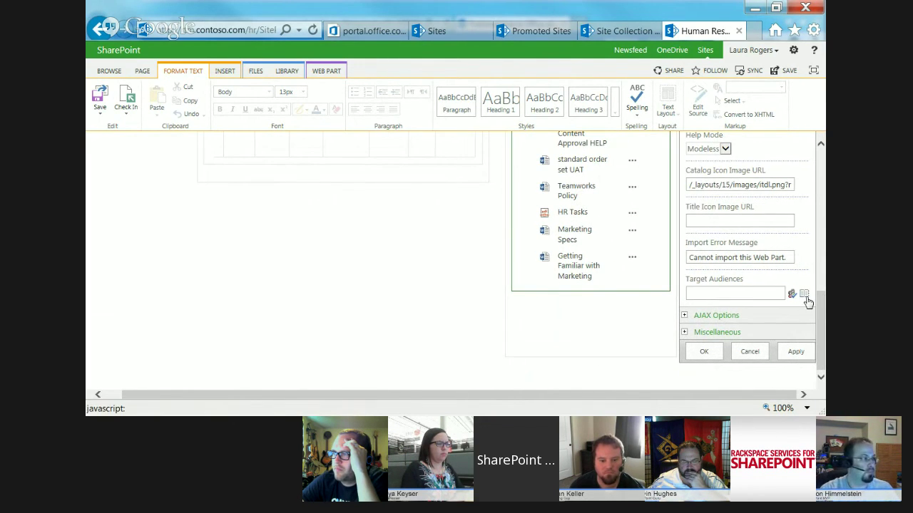
click(804, 295)
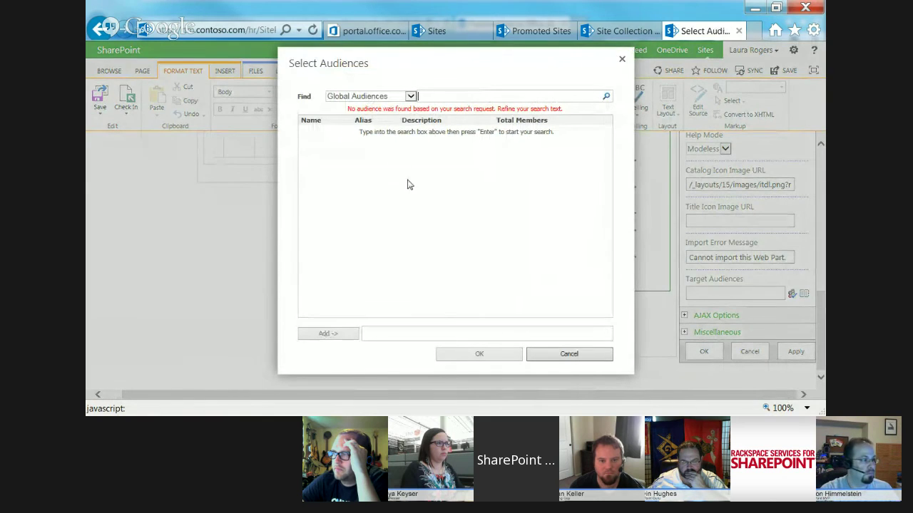
- Search SharePoint Groups for 'project' and add Project Managers as the audience
click(377, 97)
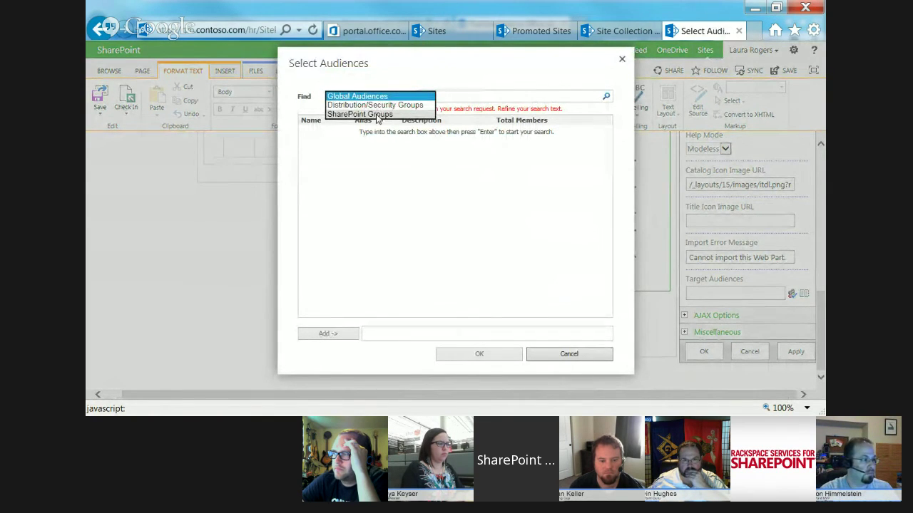
click(377, 113)
click(446, 97)
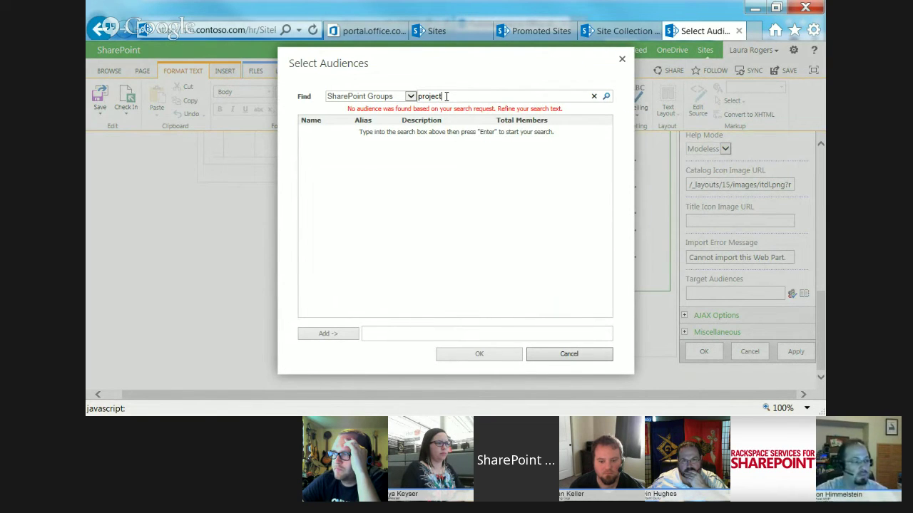
text(project)
key(Return)
double_click(333, 155)
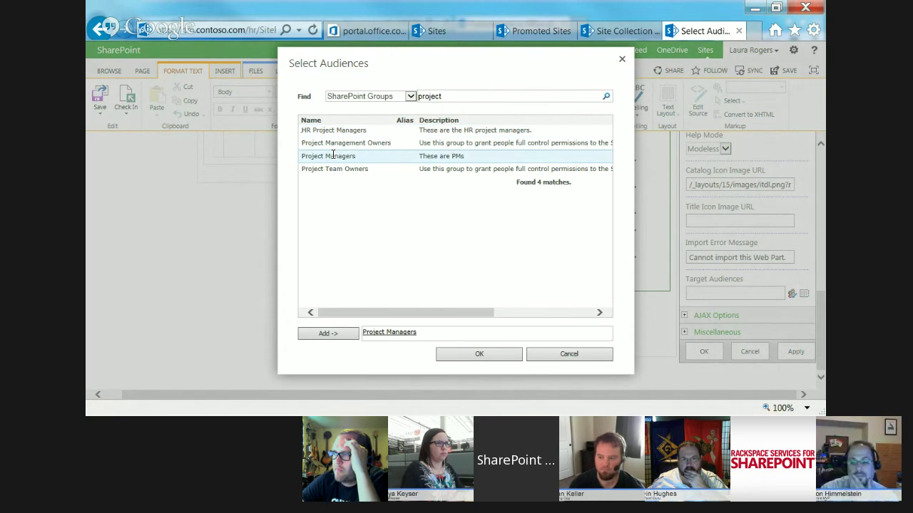
- Confirm the audience, apply the web part settings, and save the page
click(480, 355)
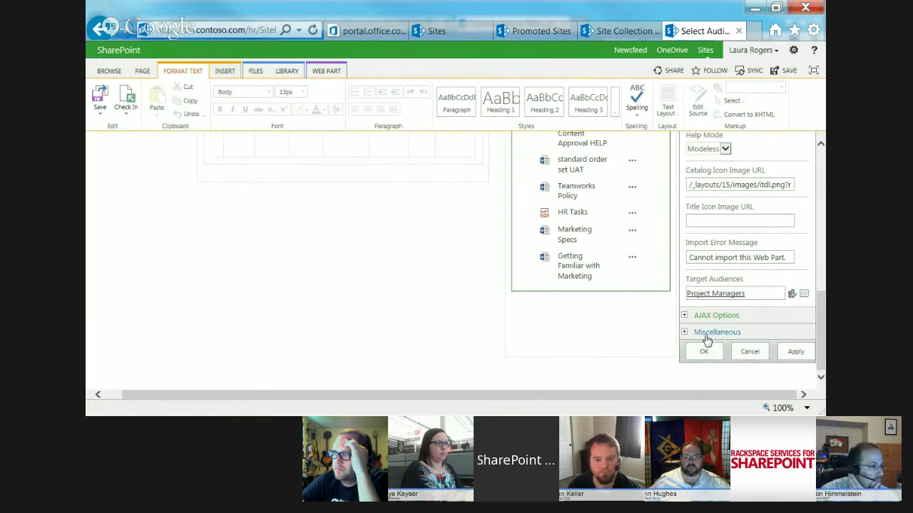
click(704, 352)
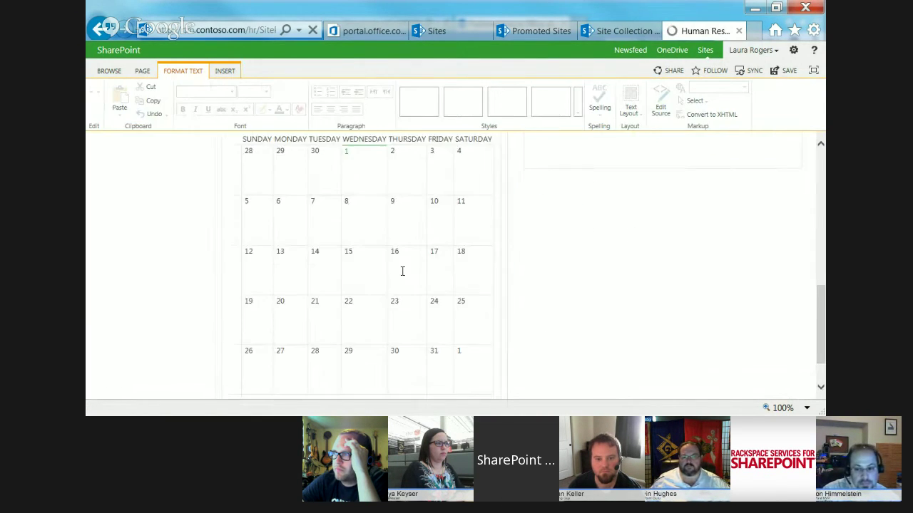
scroll(819, 192, up, 5)
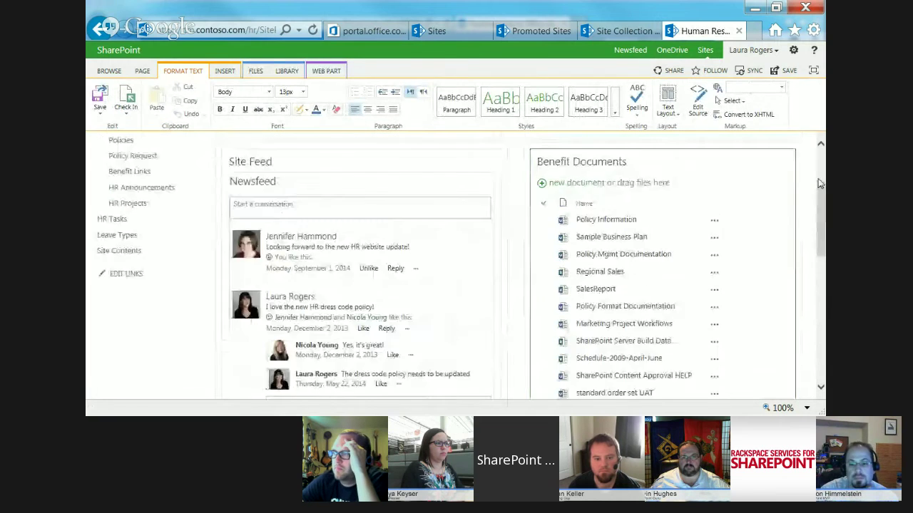
click(100, 99)
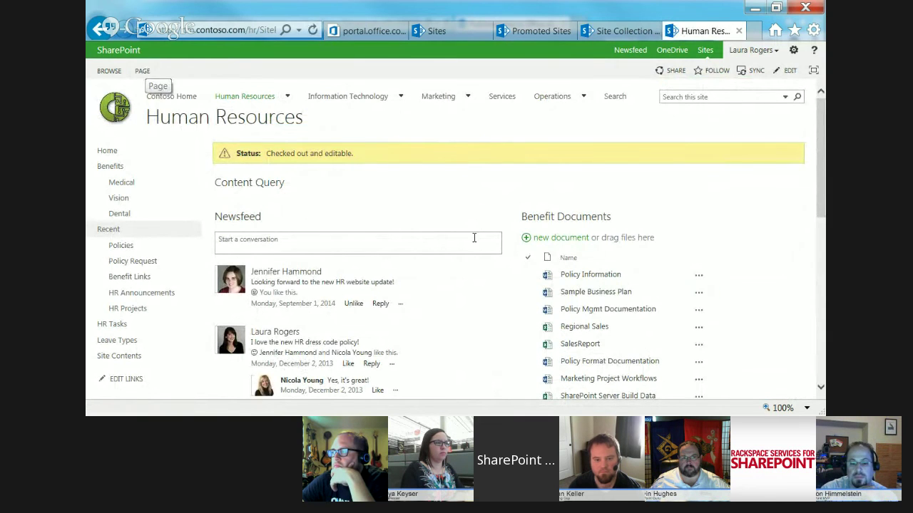
- Check in the Human Resources home page without comments, entering Vision as Benefit Name
click(142, 71)
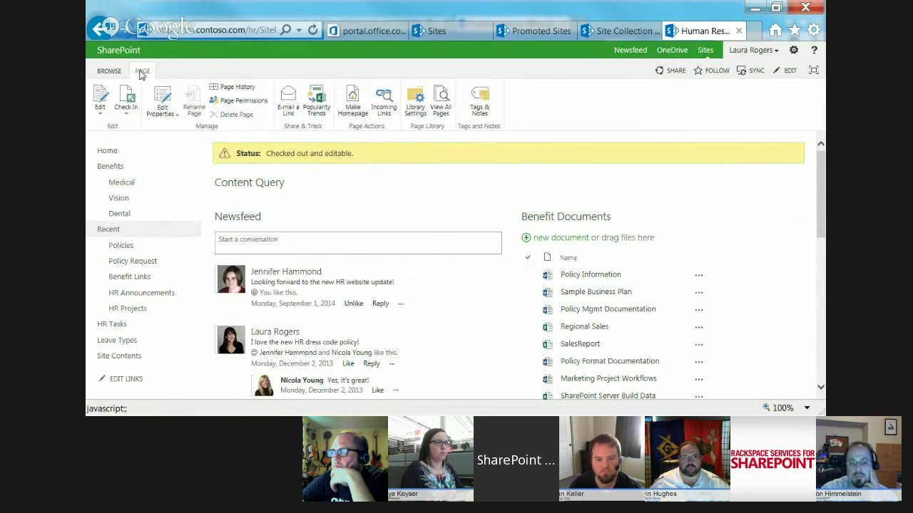
click(125, 99)
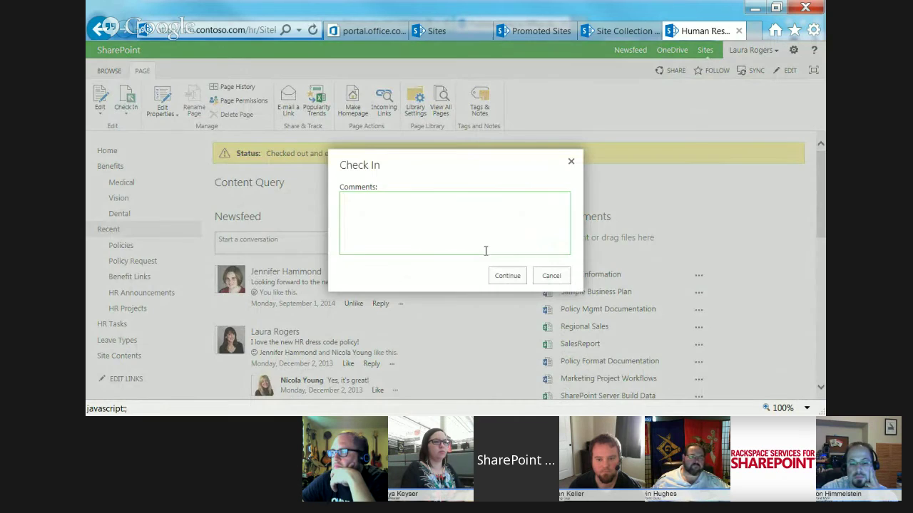
click(511, 274)
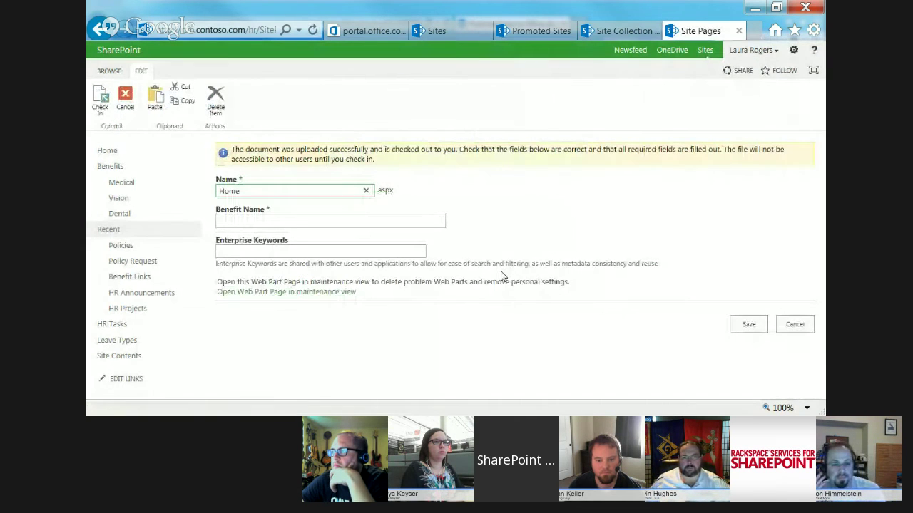
click(364, 221)
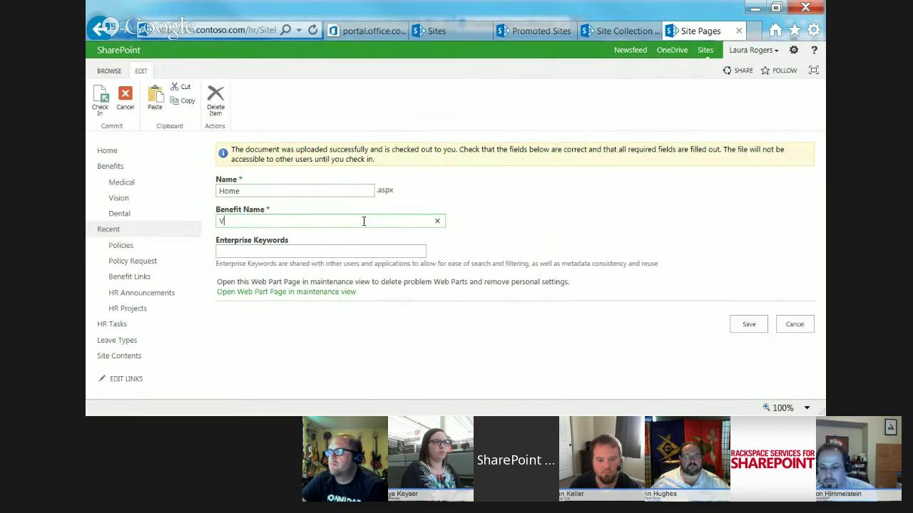
click(757, 322)
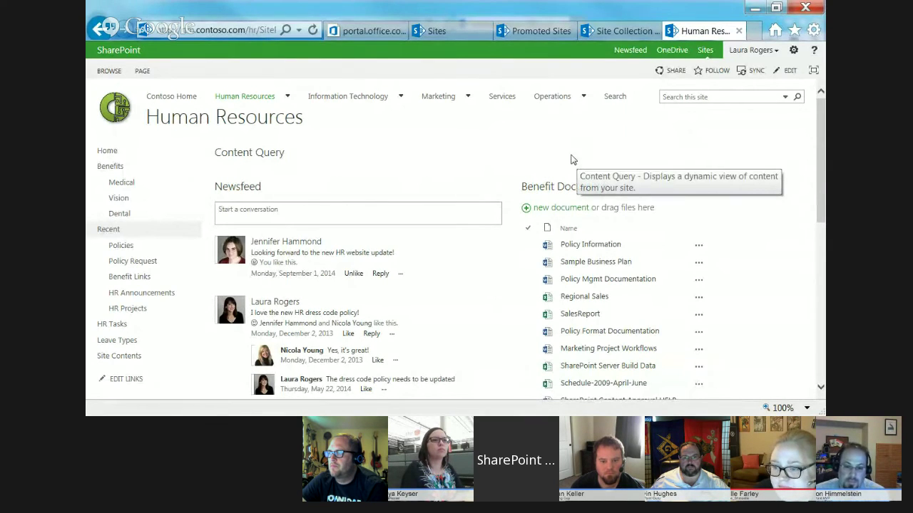
- Go through Site settings and People and groups to the Project Managers member list
click(794, 52)
click(774, 192)
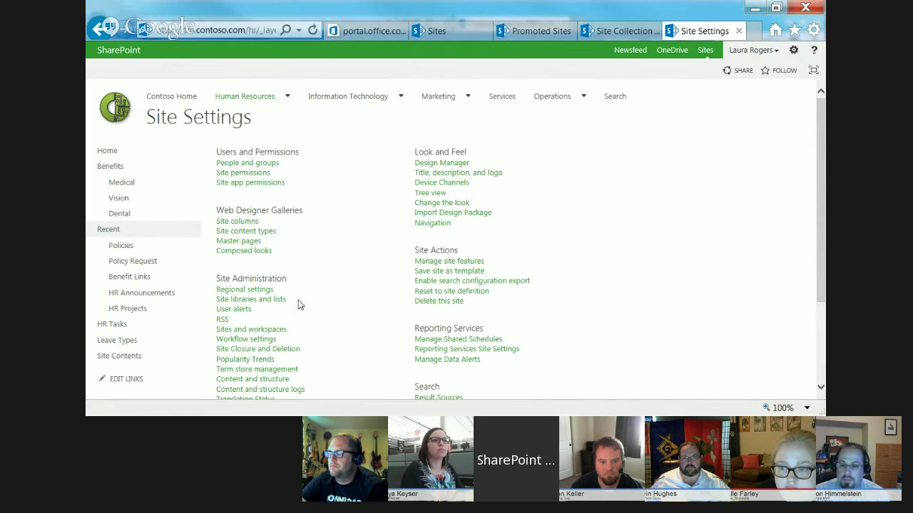
click(246, 164)
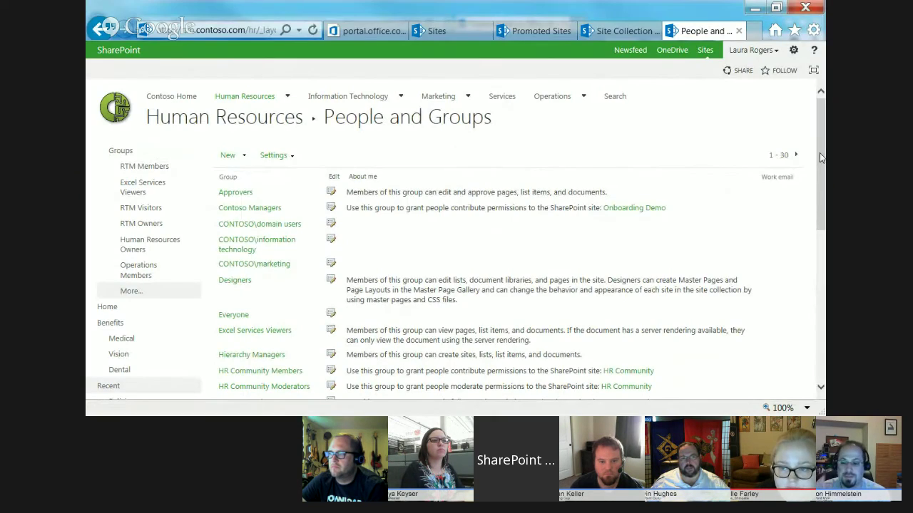
scroll(819, 157, down, 8)
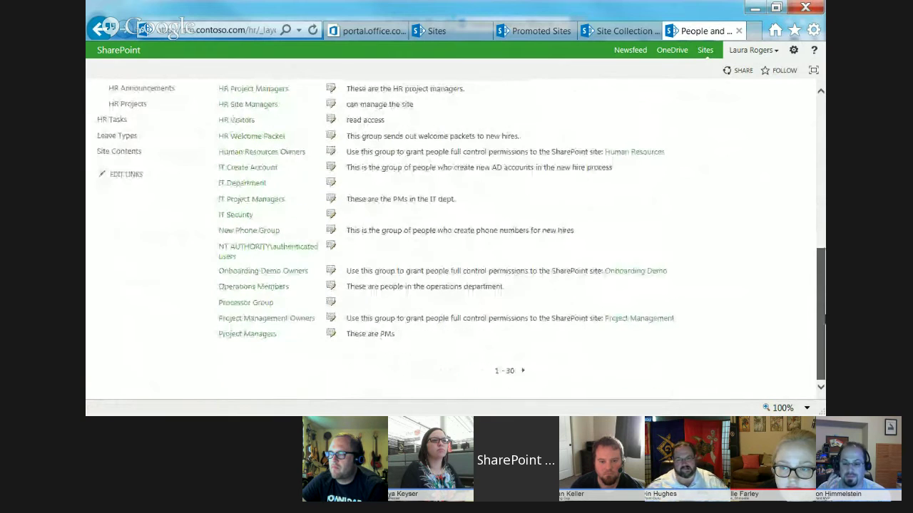
click(332, 334)
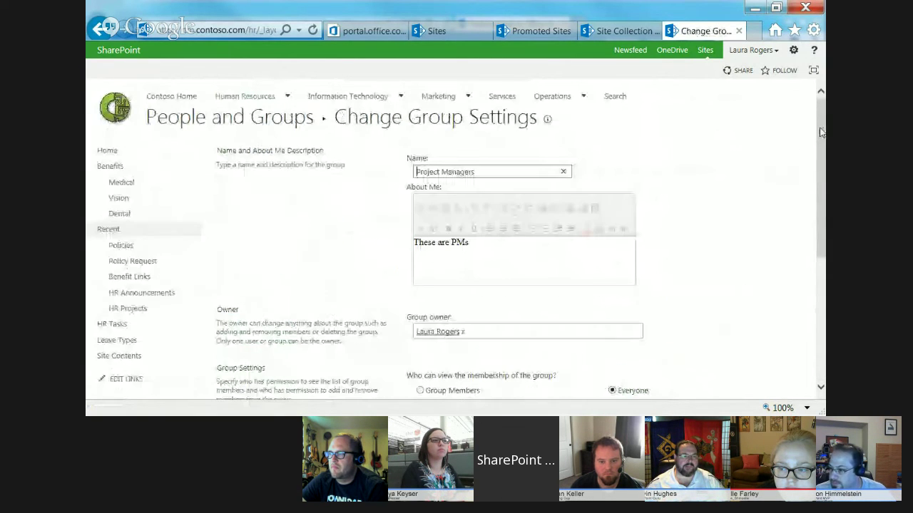
click(97, 30)
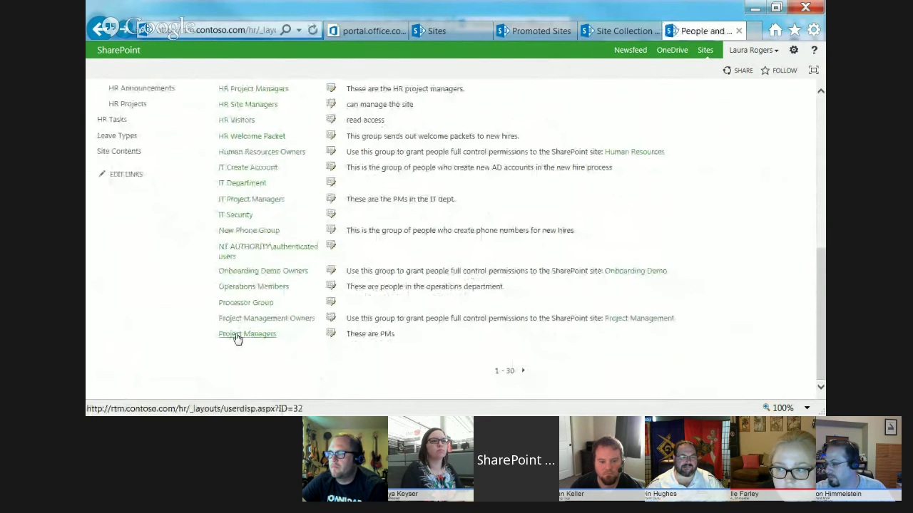
click(237, 335)
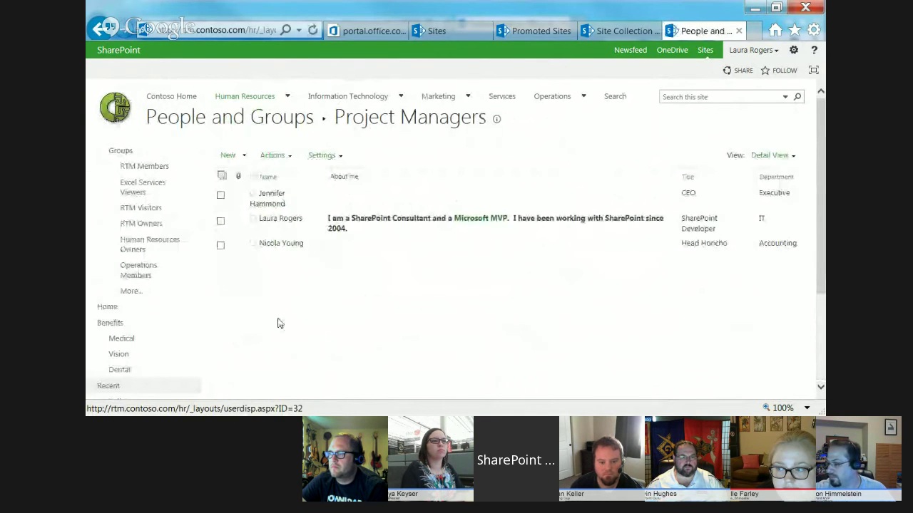
- Remove your own account from Project Managers, then return to Contoso Home
click(220, 221)
click(282, 155)
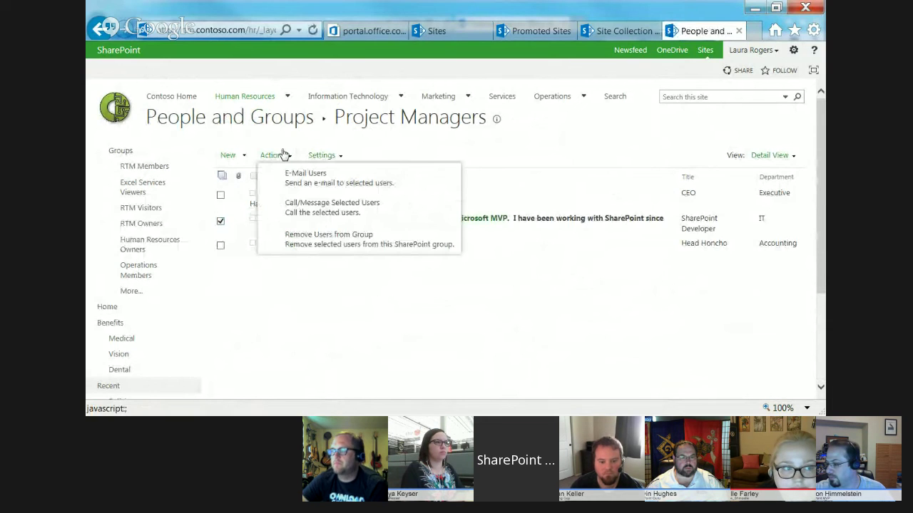
click(327, 234)
click(508, 286)
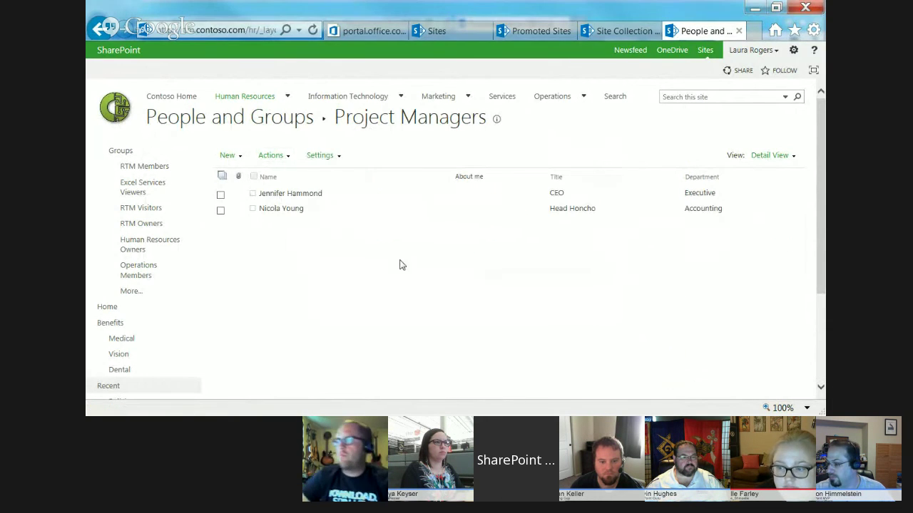
click(160, 97)
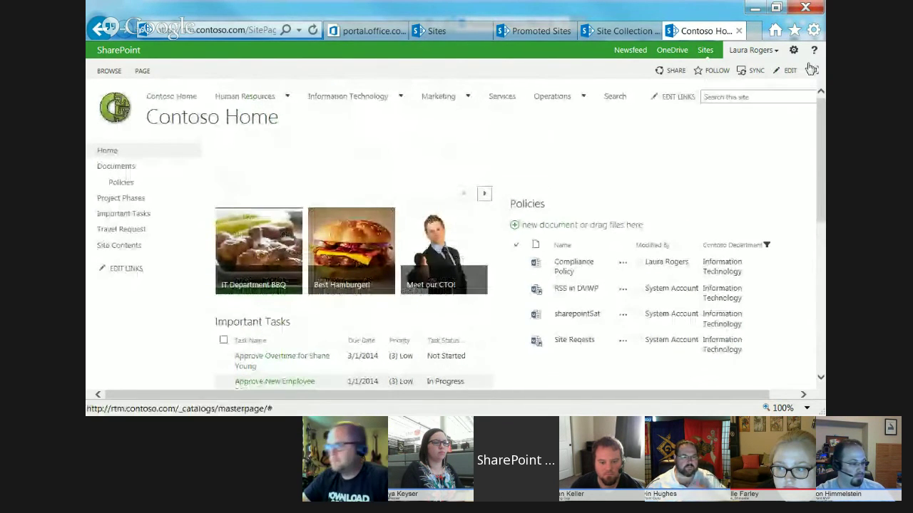
- Edit the Contoso Home page and open the Policies web part's properties
click(142, 71)
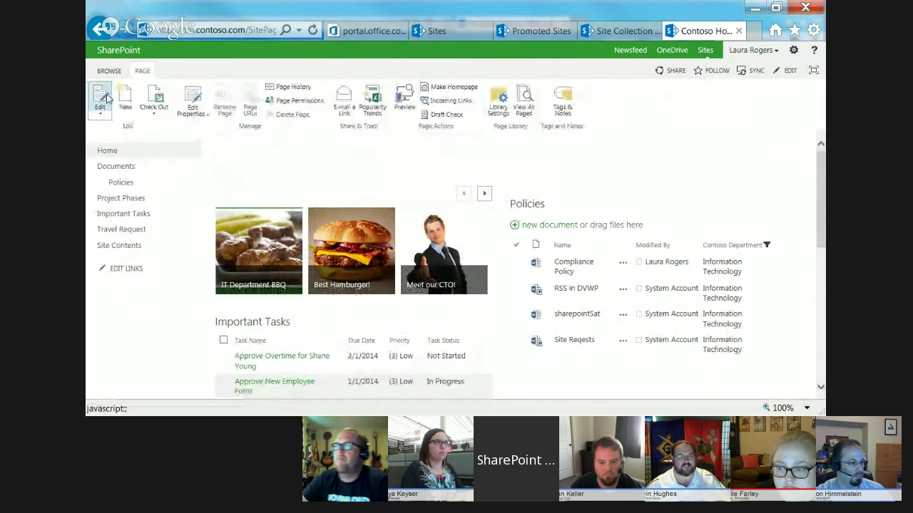
click(104, 97)
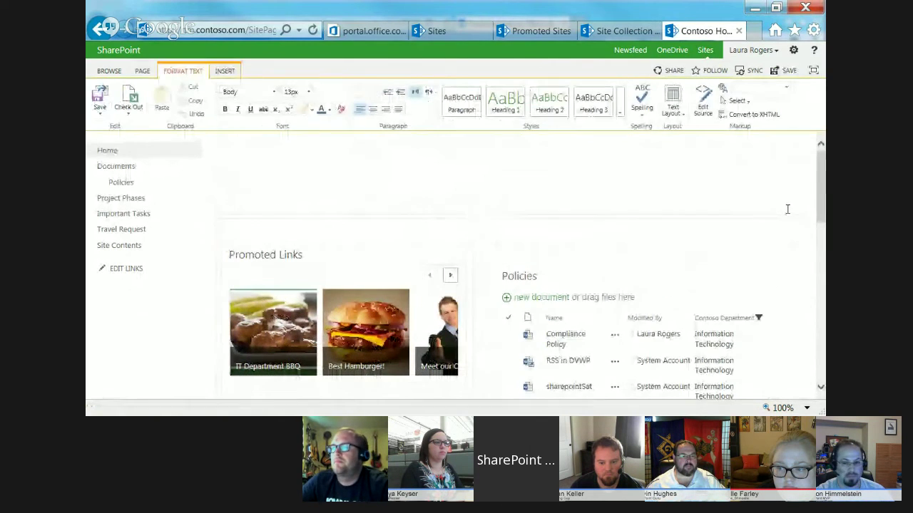
scroll(773, 221, down, 1)
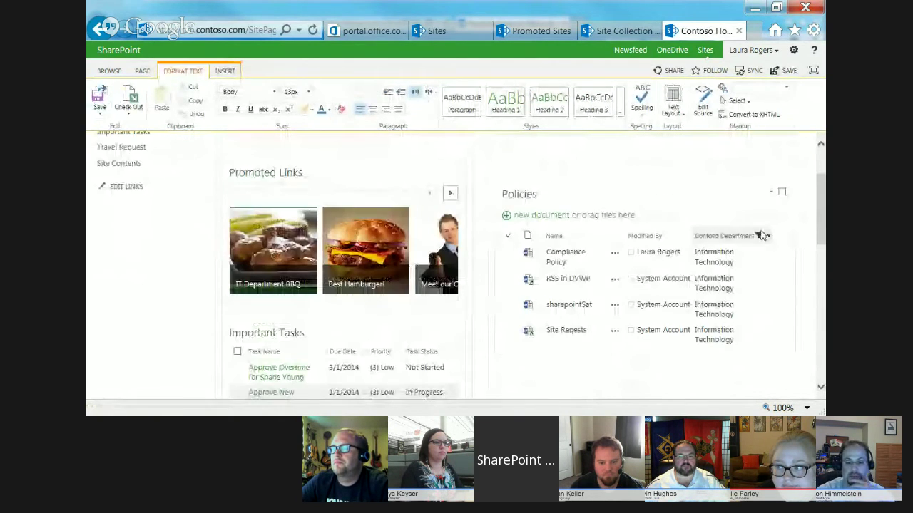
click(771, 193)
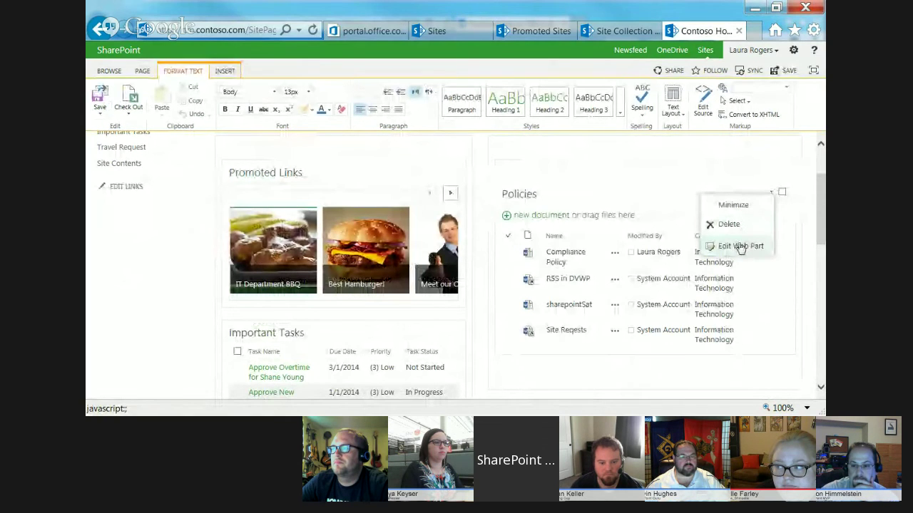
click(683, 164)
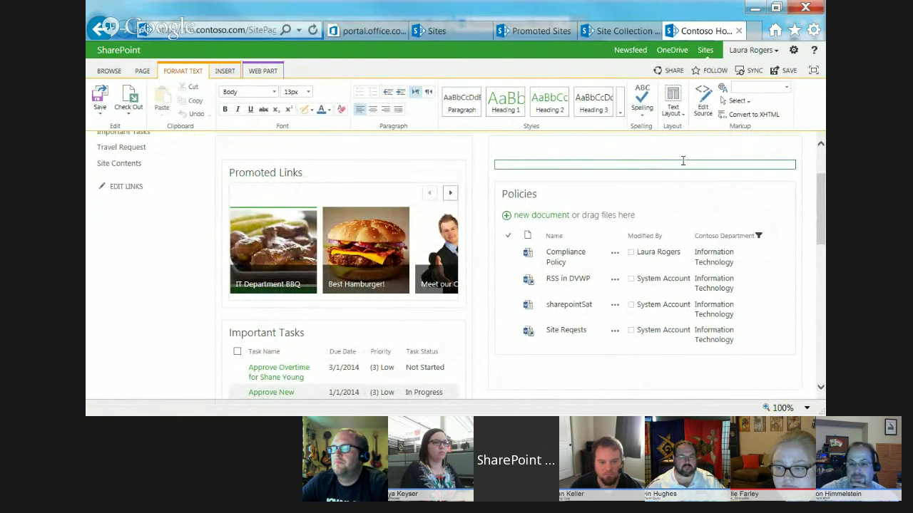
drag(820, 209, 818, 139)
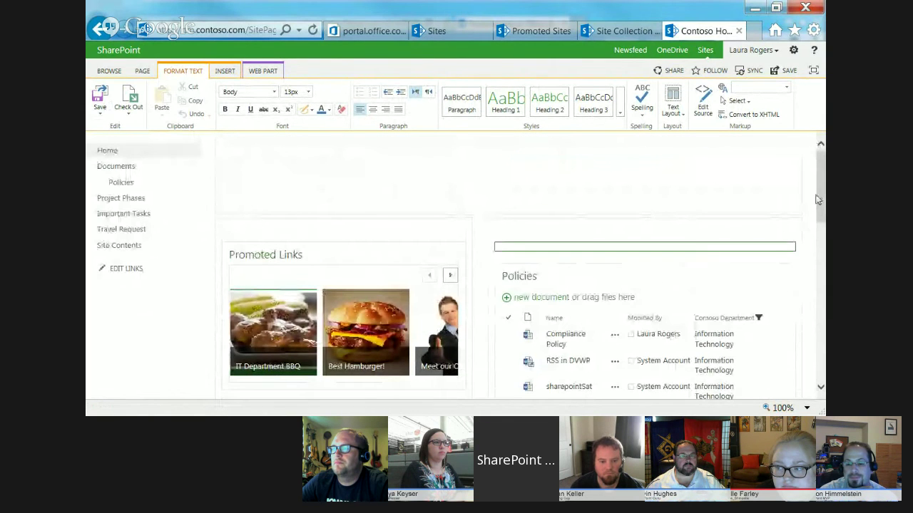
scroll(818, 199, down, 2)
scroll(777, 211, up, 1)
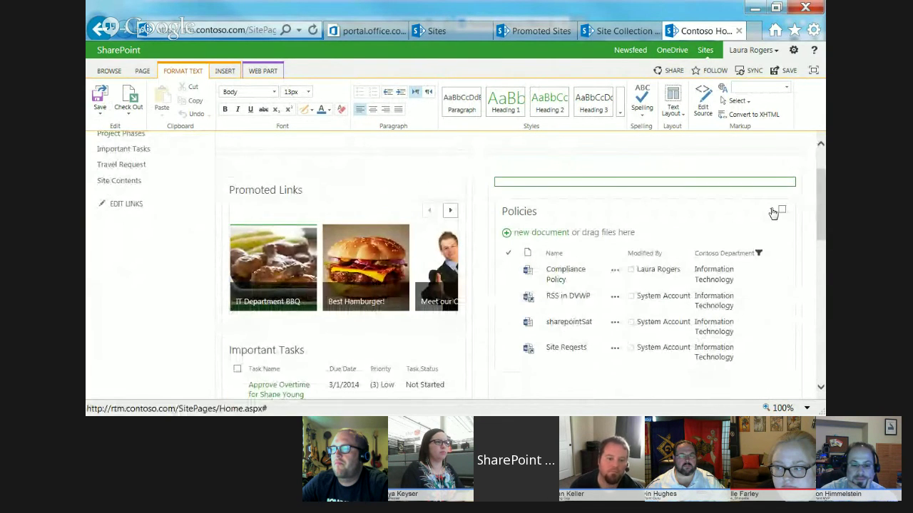
click(772, 212)
click(748, 261)
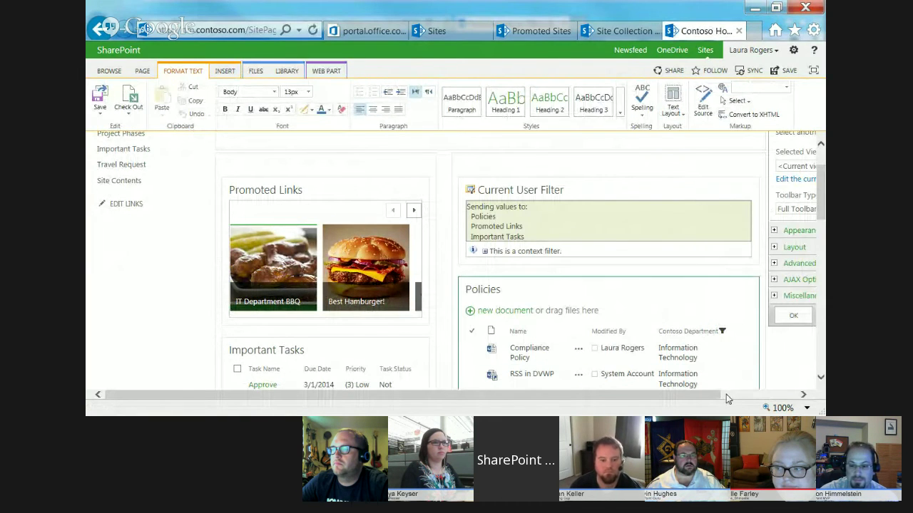
click(727, 396)
scroll(780, 346, down, 10)
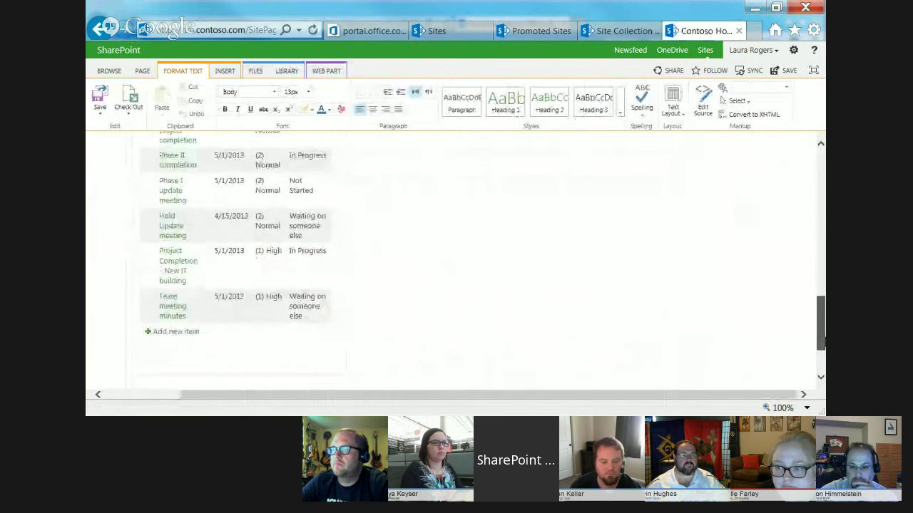
scroll(692, 261, up, 10)
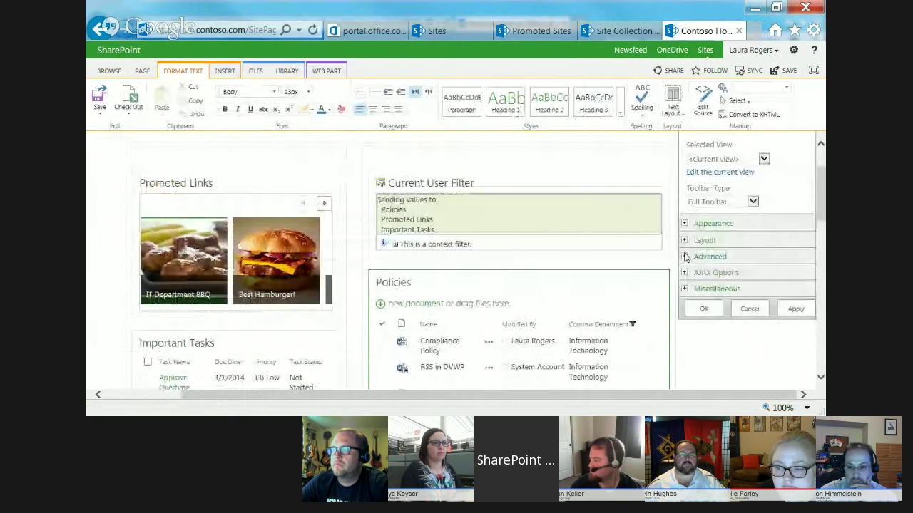
- Under Advanced, set Target Audiences to Project Managers and apply the web part settings
click(685, 256)
scroll(781, 267, down, 5)
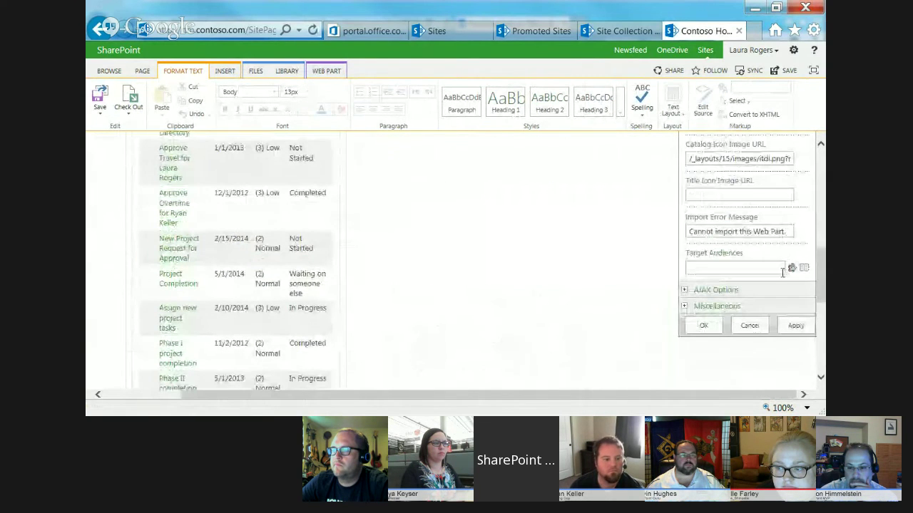
click(746, 266)
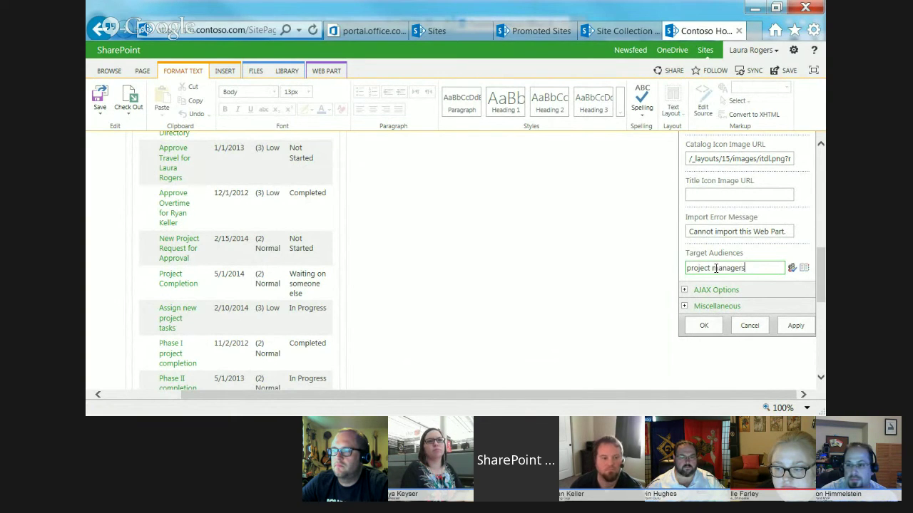
click(791, 268)
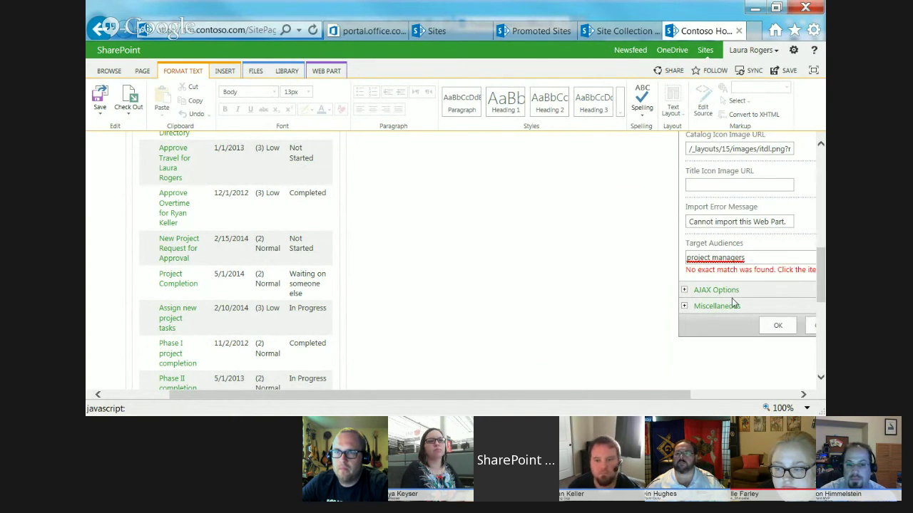
click(717, 257)
click(699, 293)
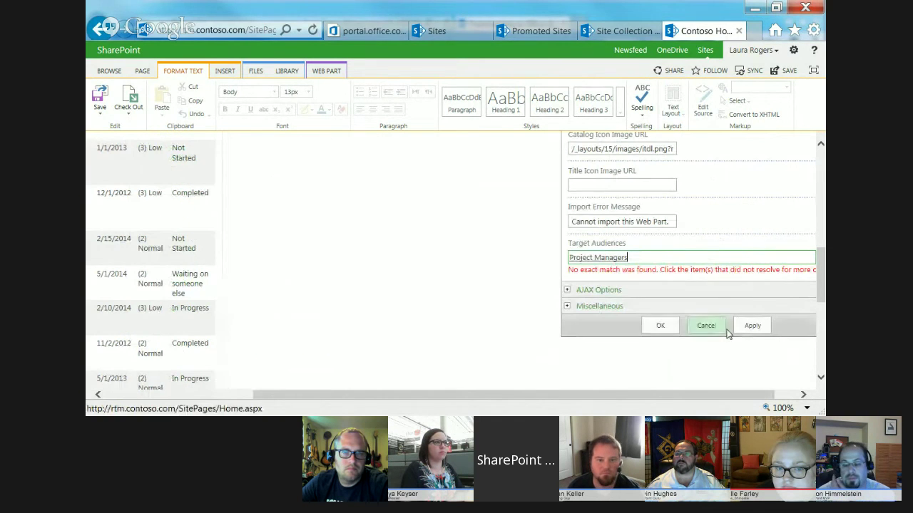
click(658, 325)
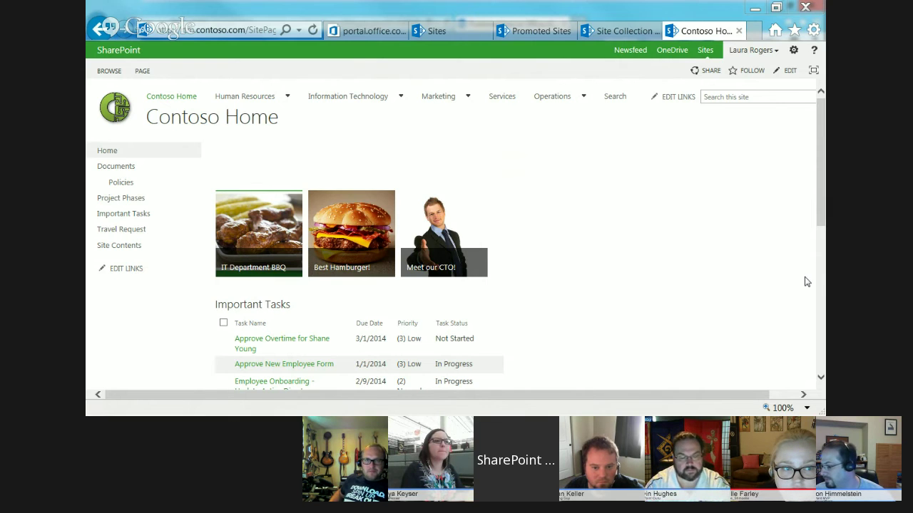
- Review the reloaded Contoso Home page without Policies and show the PAGE ribbon commands
drag(821, 206, 822, 180)
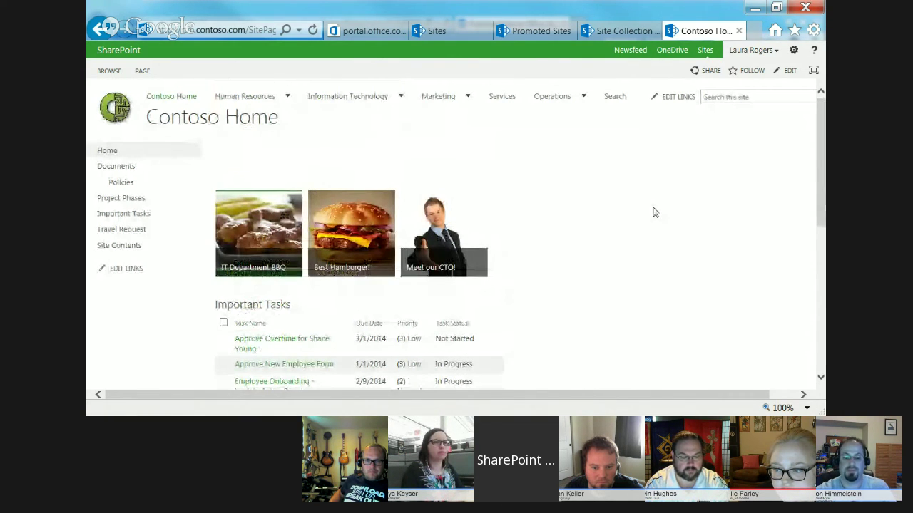
click(143, 71)
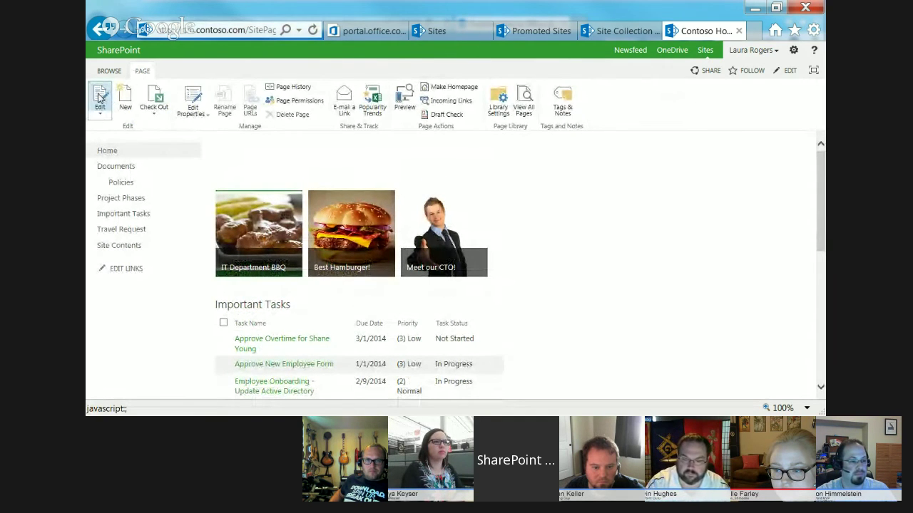
- Edit and save Contoso Home, then append ?contents to the page URL
click(100, 97)
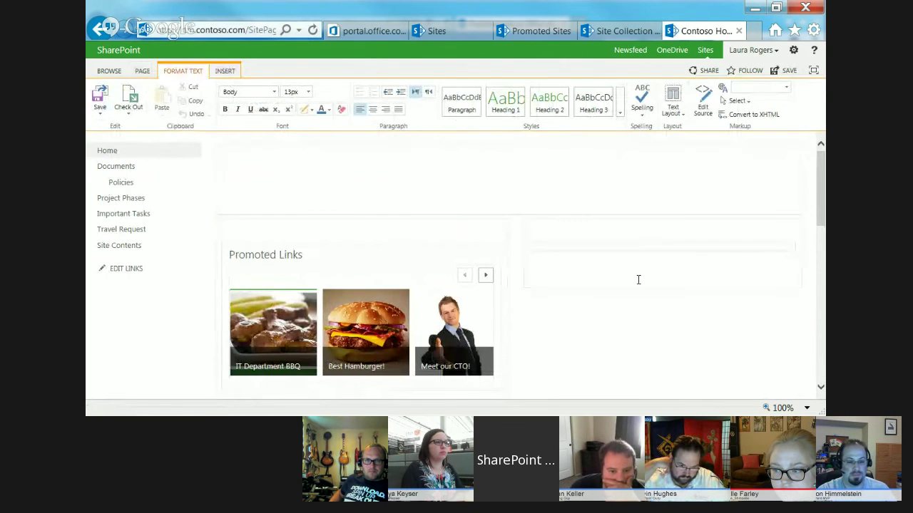
click(644, 273)
mouse_move(820, 194)
mouse_down()
mouse_move(820, 371)
mouse_move(820, 197)
mouse_up()
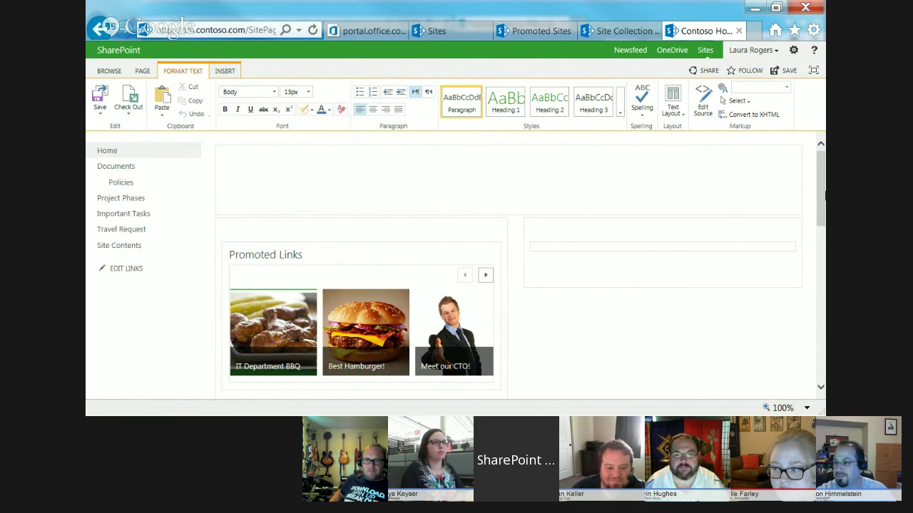
mouse_move(825, 194)
mouse_down()
mouse_move(825, 349)
mouse_move(821, 189)
mouse_up()
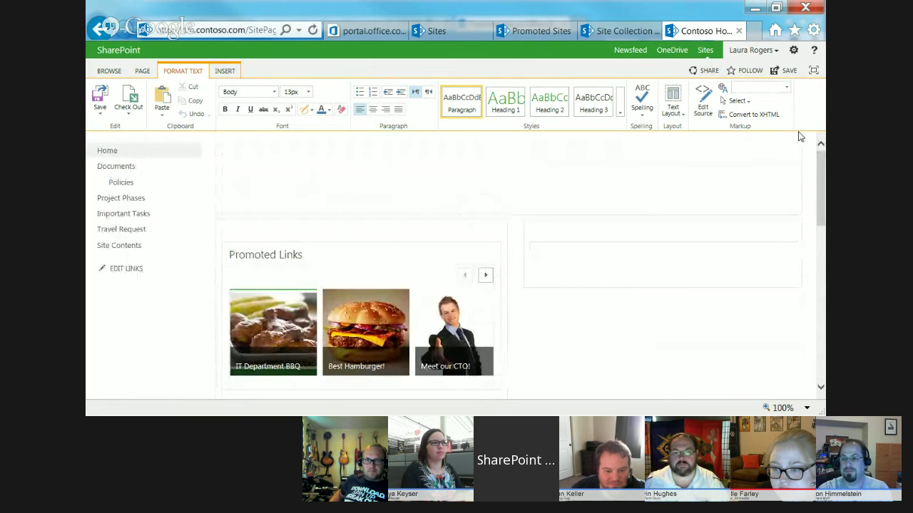
click(609, 247)
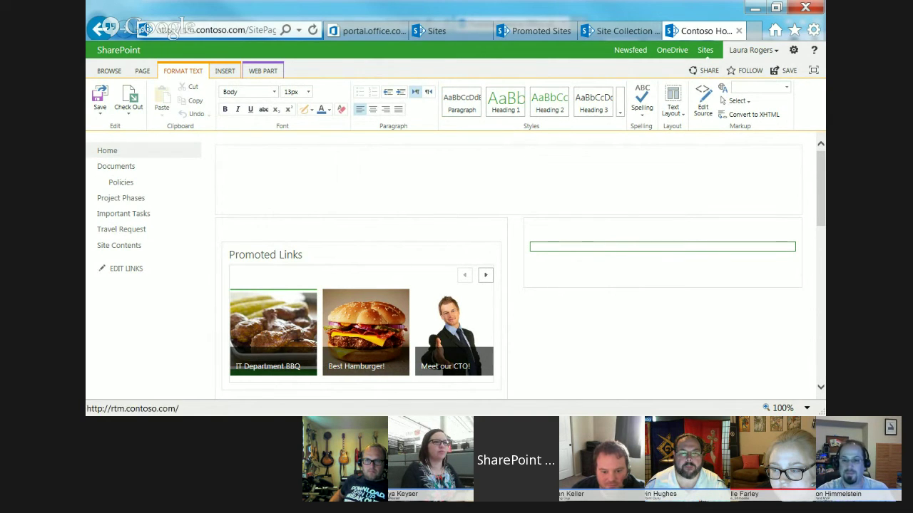
click(104, 99)
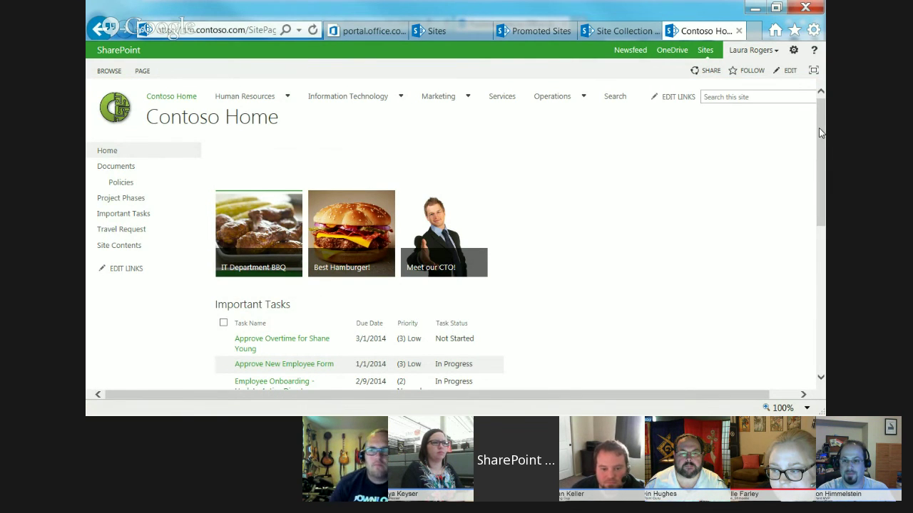
click(207, 27)
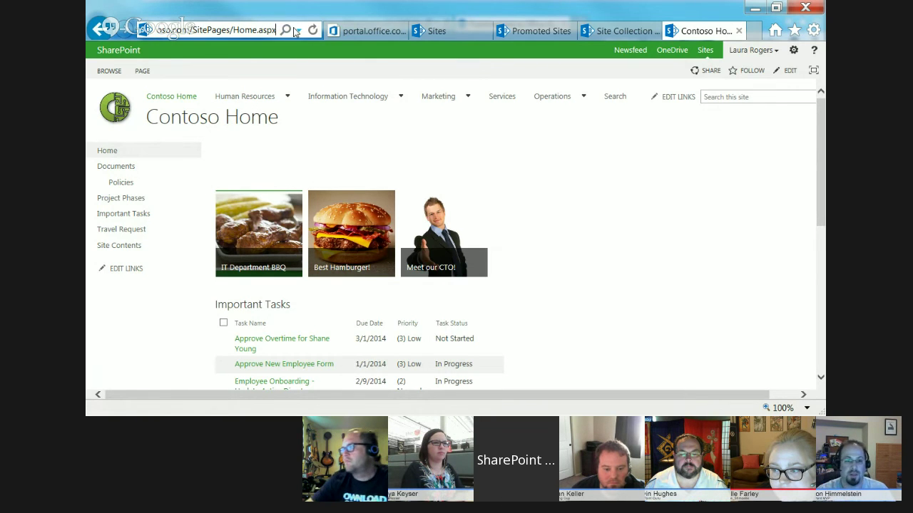
text(tents)
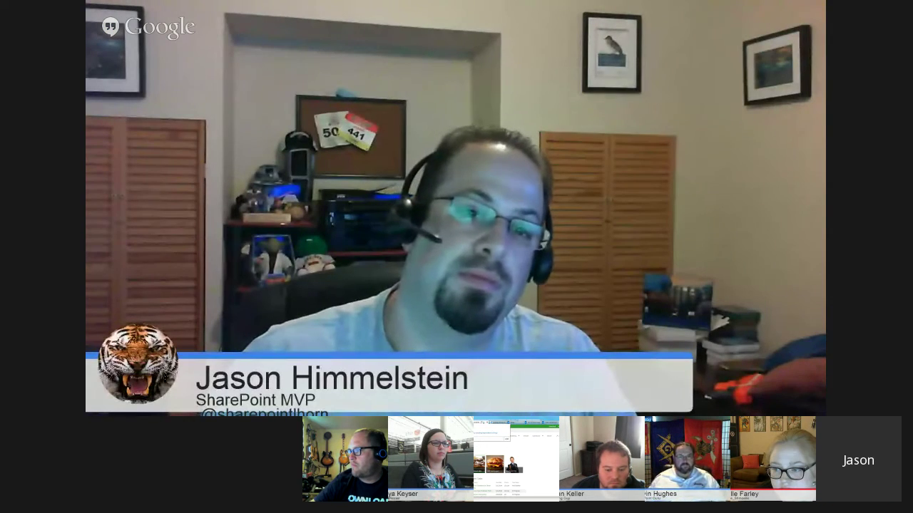
- Load Home.aspx?contents to show the page's Web Part Page Maintenance list
key(Return)
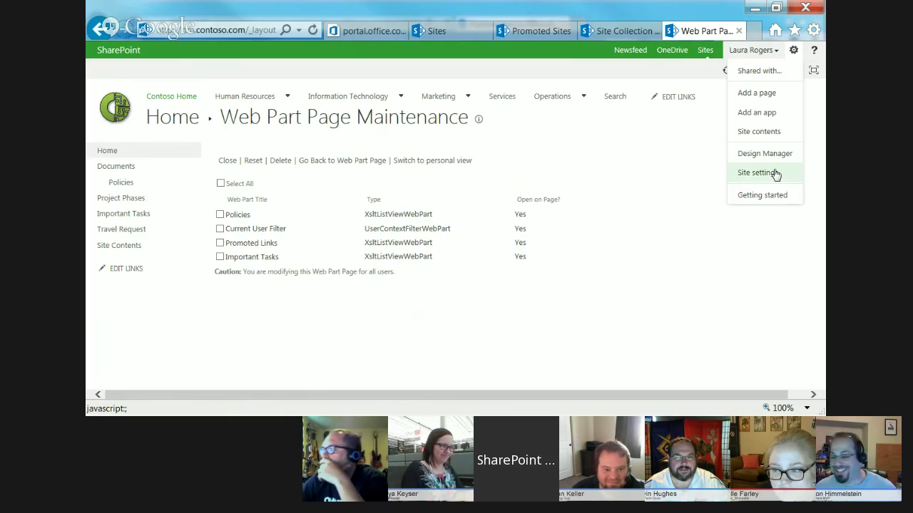
- Open Manage site features from Site settings and scroll through Contoso Home's feature list
click(776, 173)
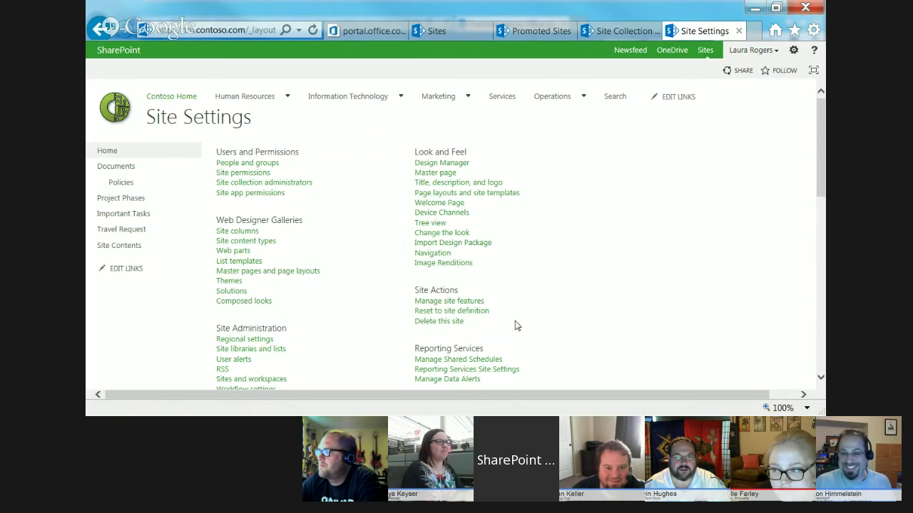
click(428, 301)
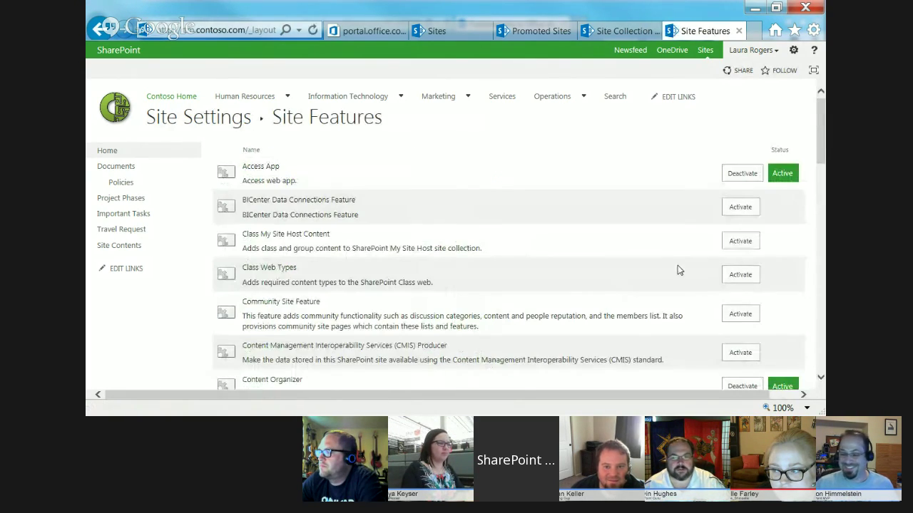
drag(823, 146, 821, 389)
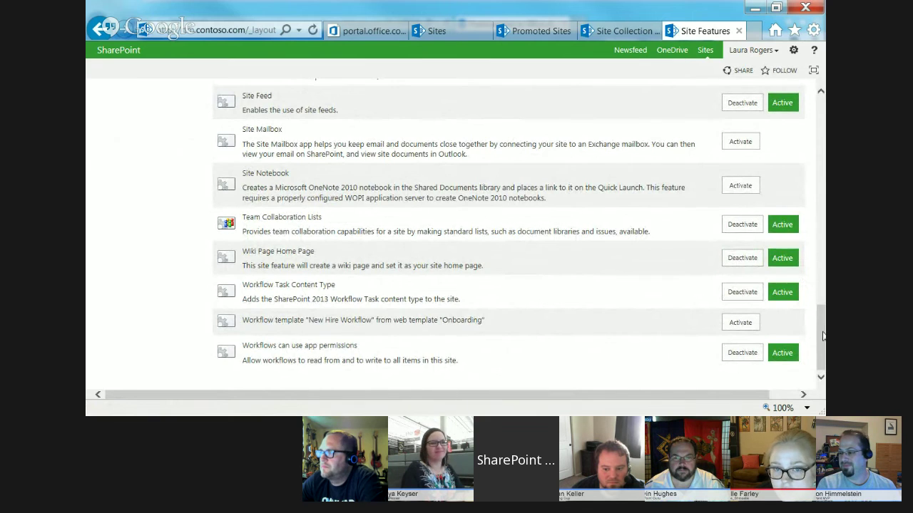
drag(824, 335, 822, 125)
- Go to the Marketing Projects site and put its home page into edit mode
mouse_move(431, 100)
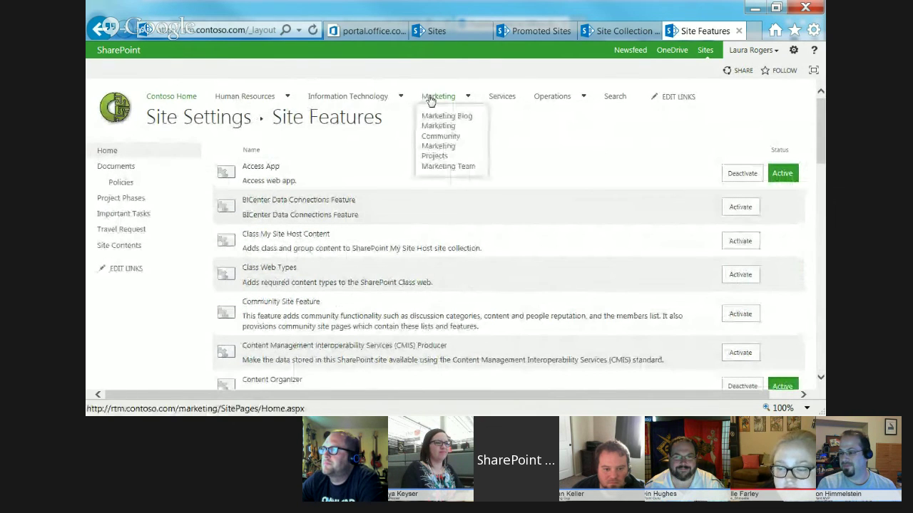
click(434, 153)
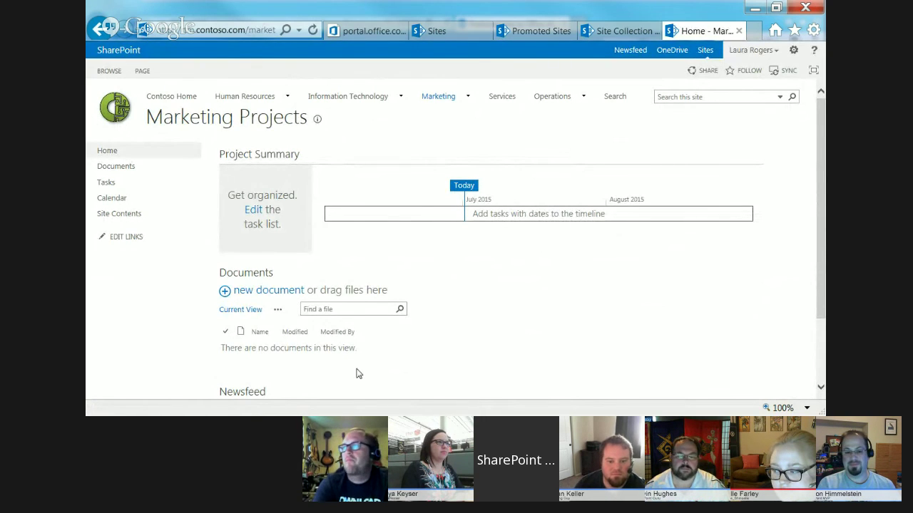
click(793, 50)
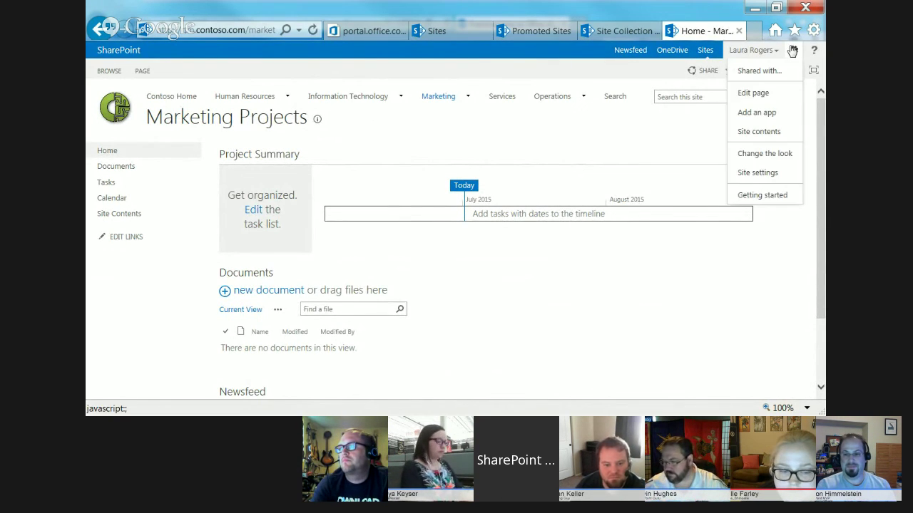
click(753, 93)
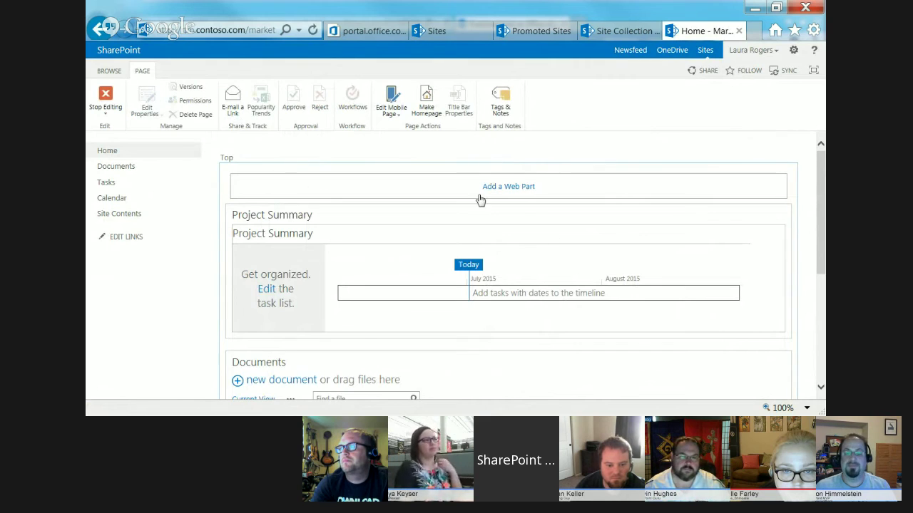
- Stop editing the Marketing Projects page and return to the Contoso Home site
scroll(820, 218, down, 3)
scroll(820, 218, up, 3)
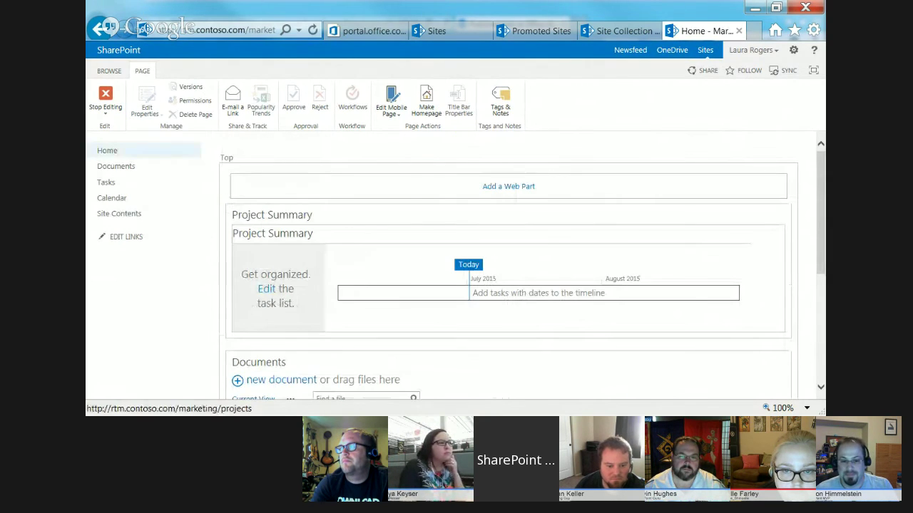
click(110, 105)
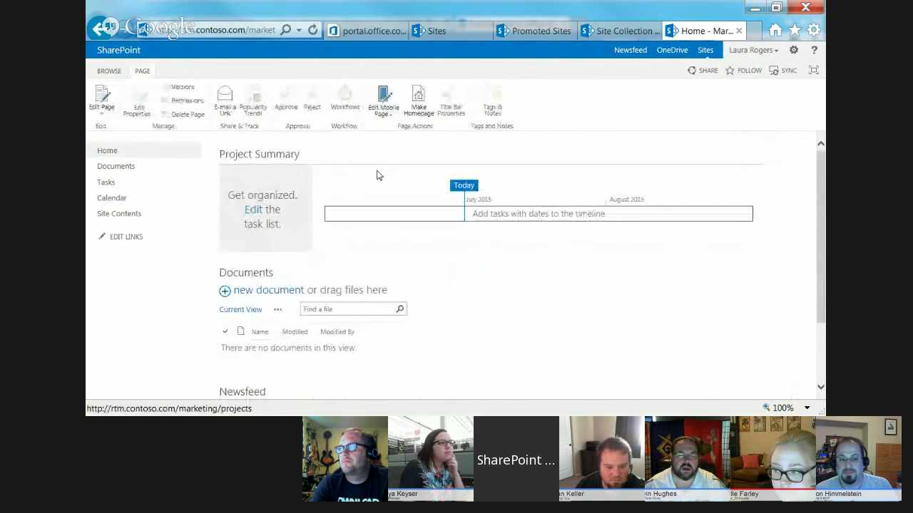
click(108, 71)
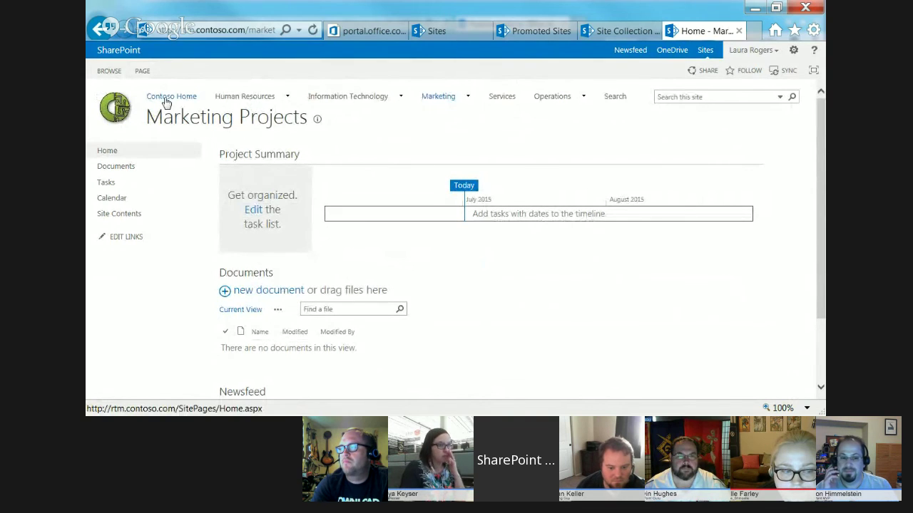
click(166, 102)
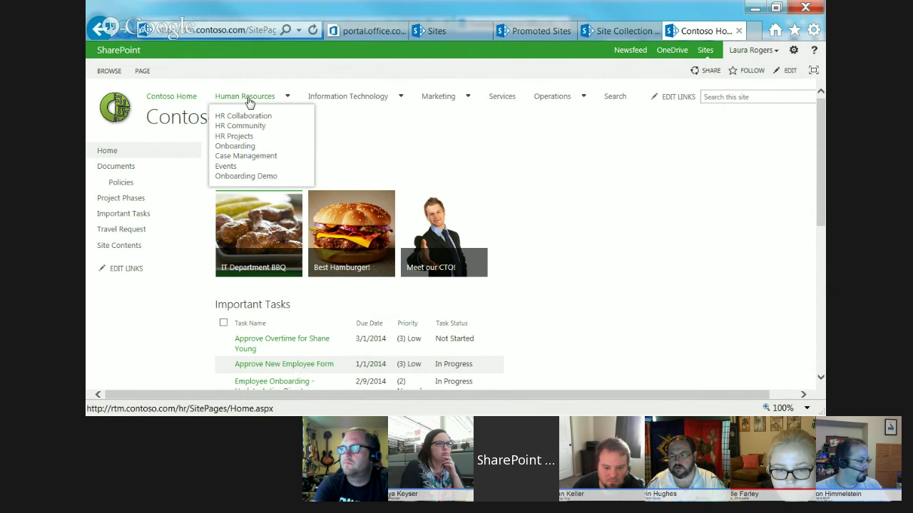
- Open the site's Navigation settings from Site Settings
mouse_move(552, 102)
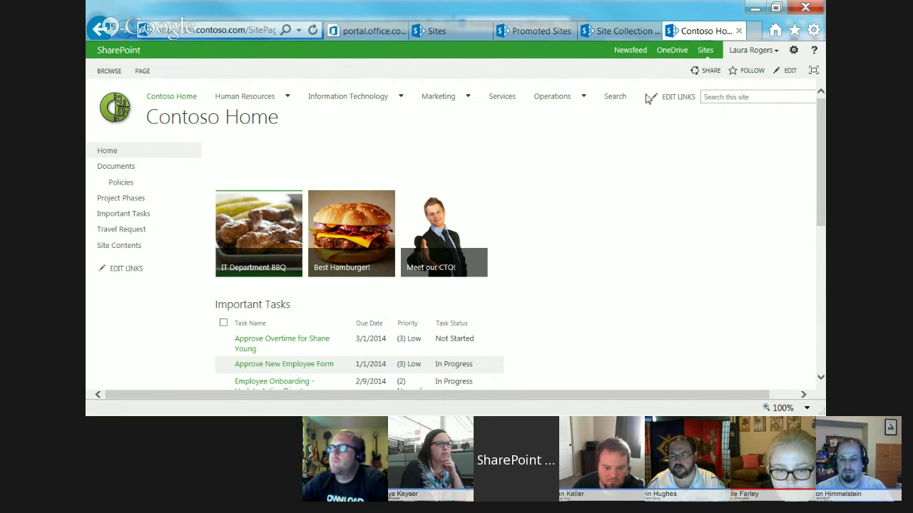
click(793, 52)
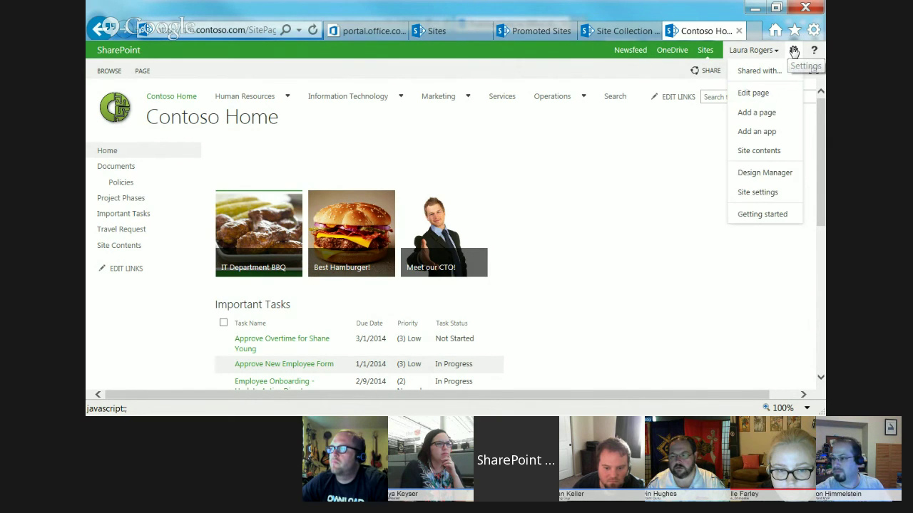
click(760, 191)
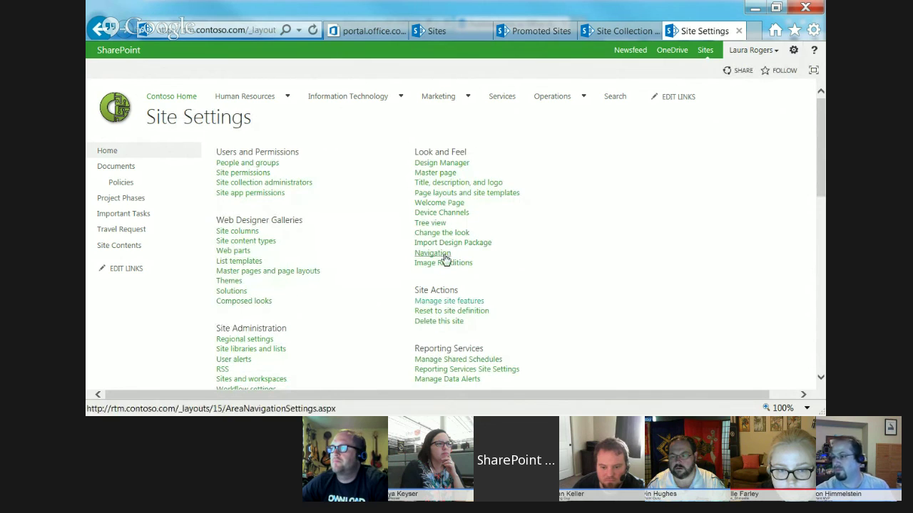
click(439, 254)
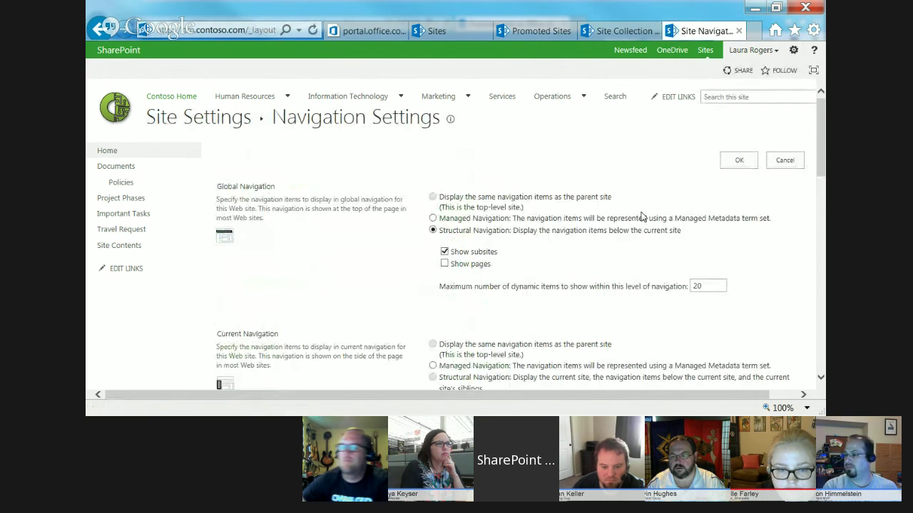
- Select the Home heading under Current Navigation and open its properties for editing
mouse_move(439, 102)
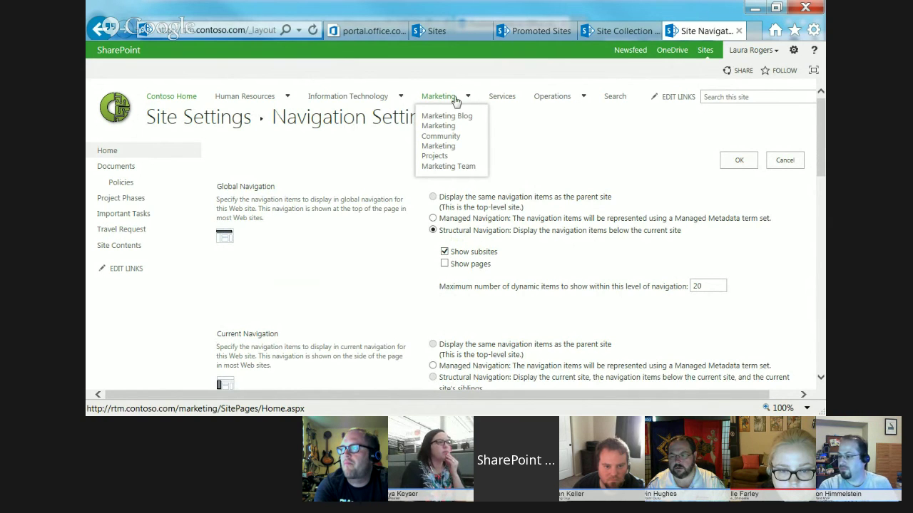
scroll(820, 143, down, 2)
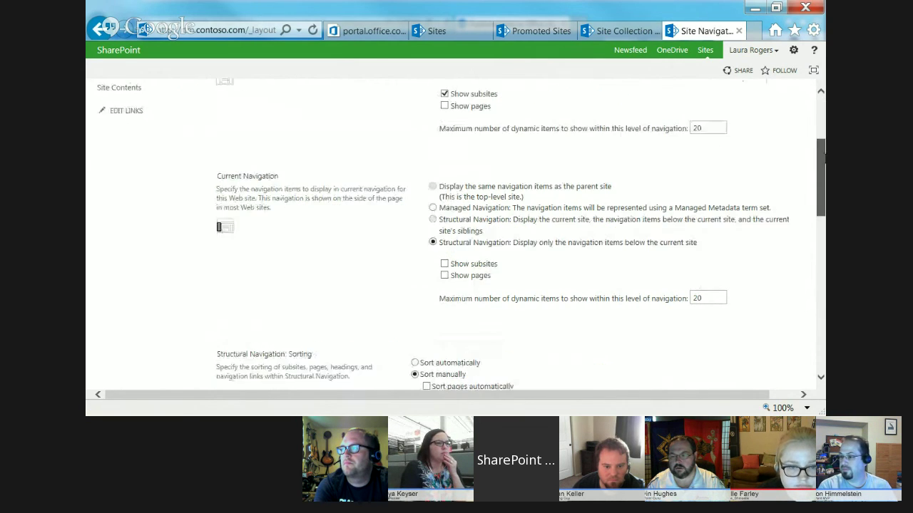
drag(820, 164, 770, 213)
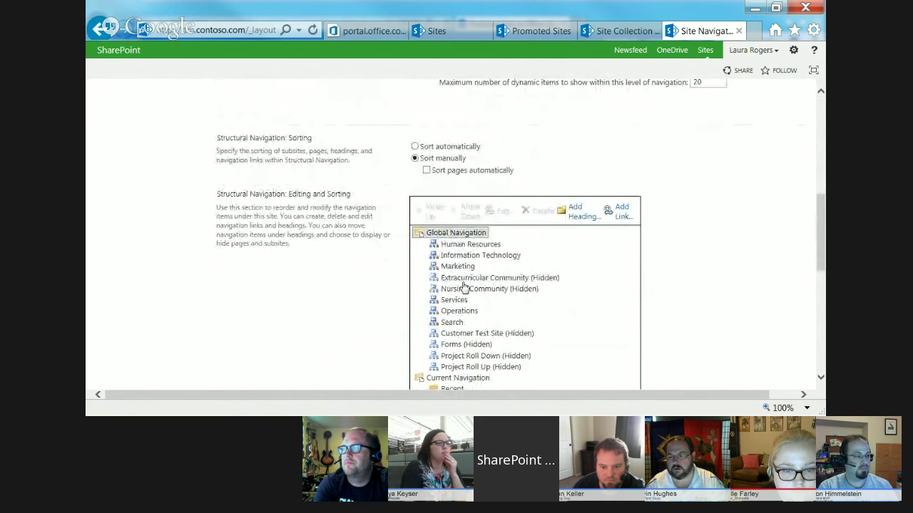
drag(820, 235, 820, 294)
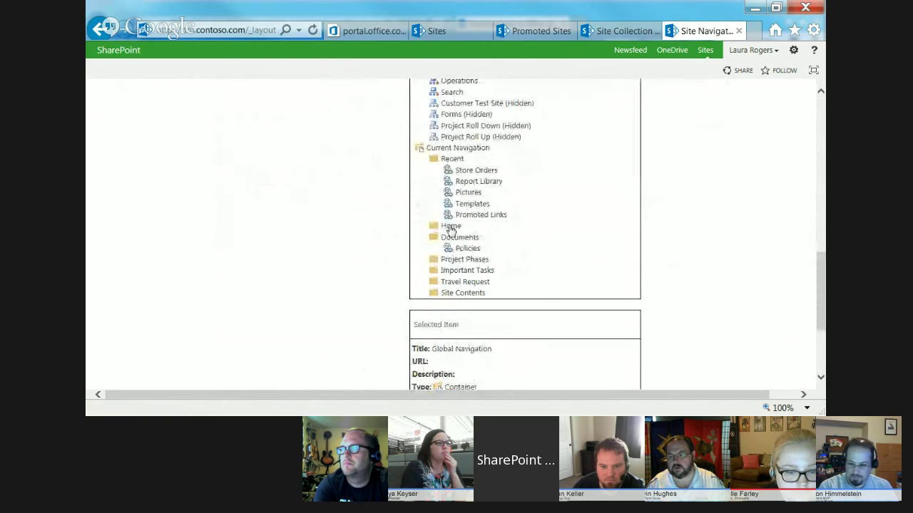
click(450, 227)
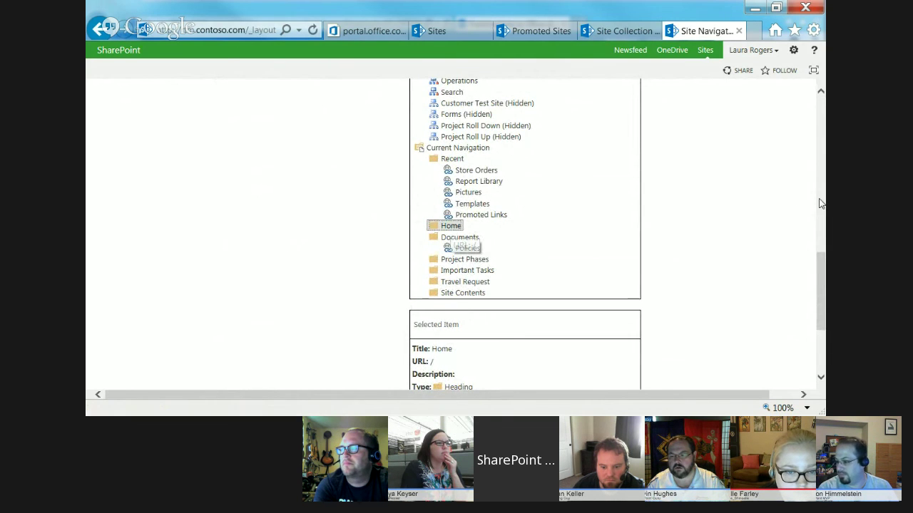
drag(818, 280, 816, 239)
click(505, 133)
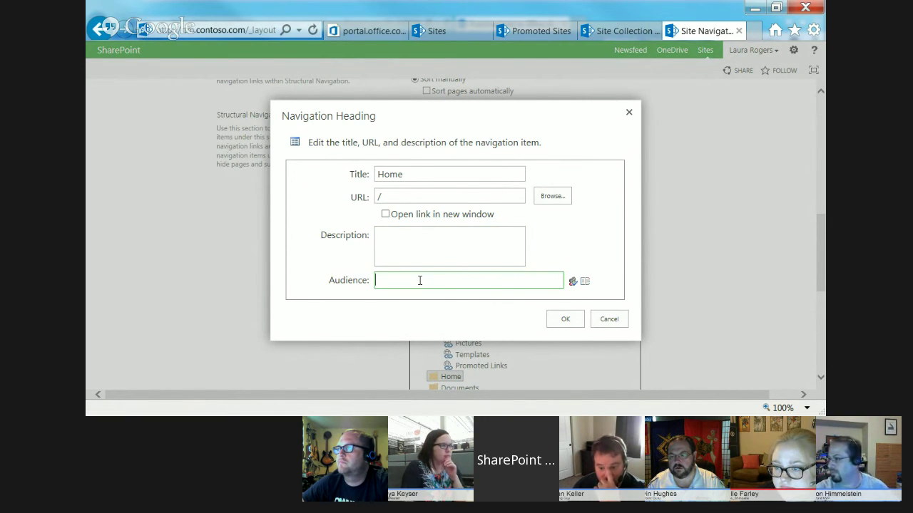
- Close the Home heading dialog unchanged and open the Recent heading's properties
click(607, 322)
scroll(817, 254, down, 3)
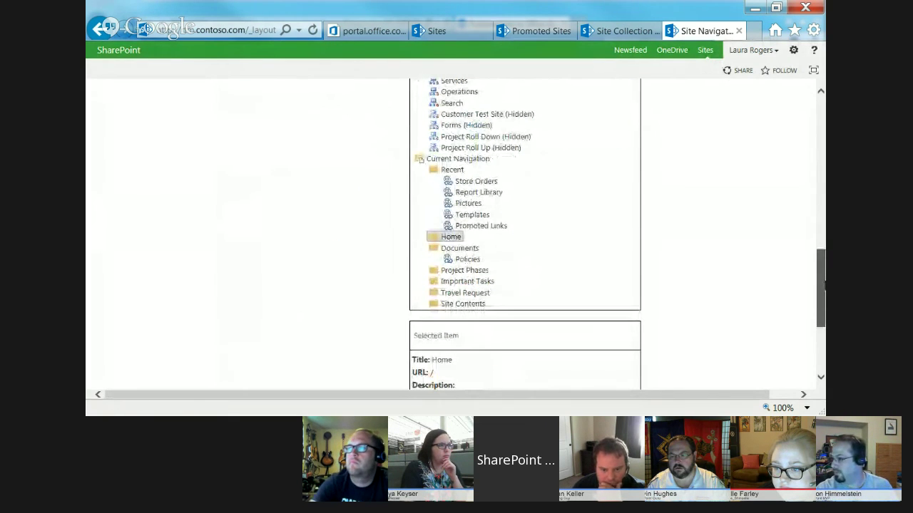
scroll(821, 285, up, 5)
scroll(823, 257, down, 4)
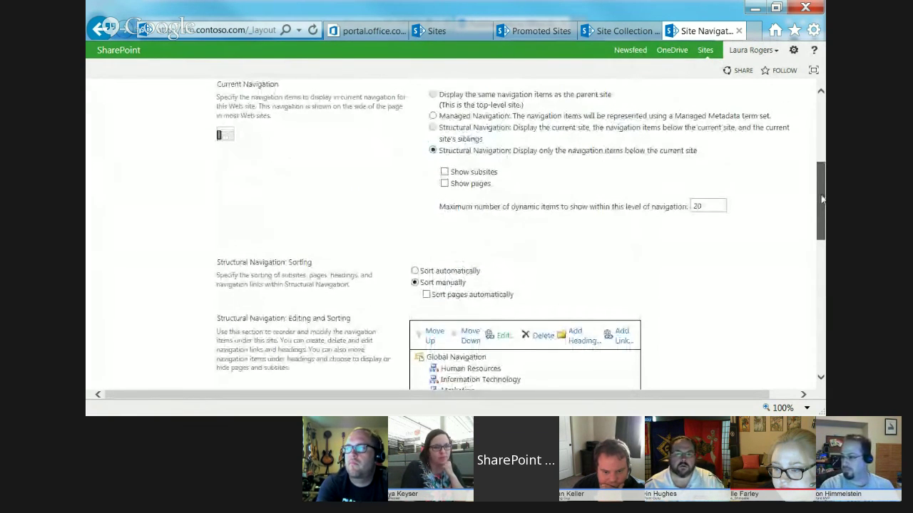
scroll(525, 235, down, 3)
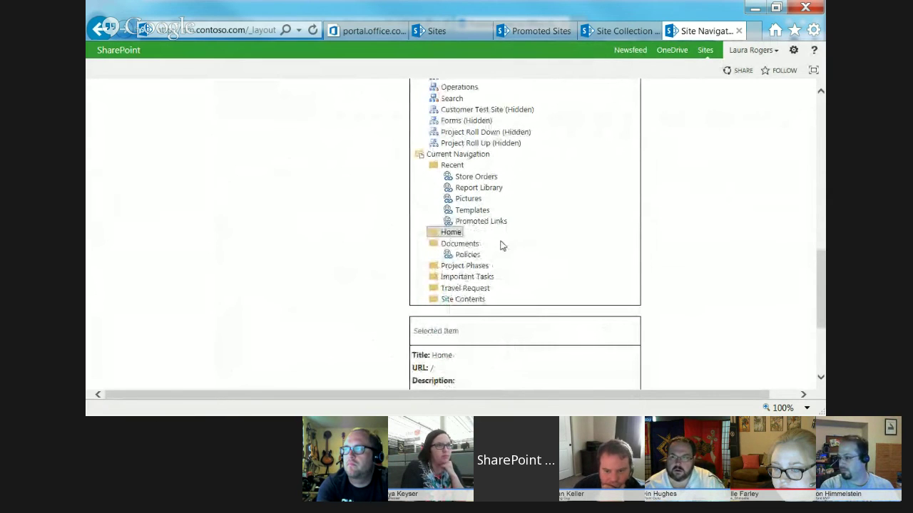
click(458, 166)
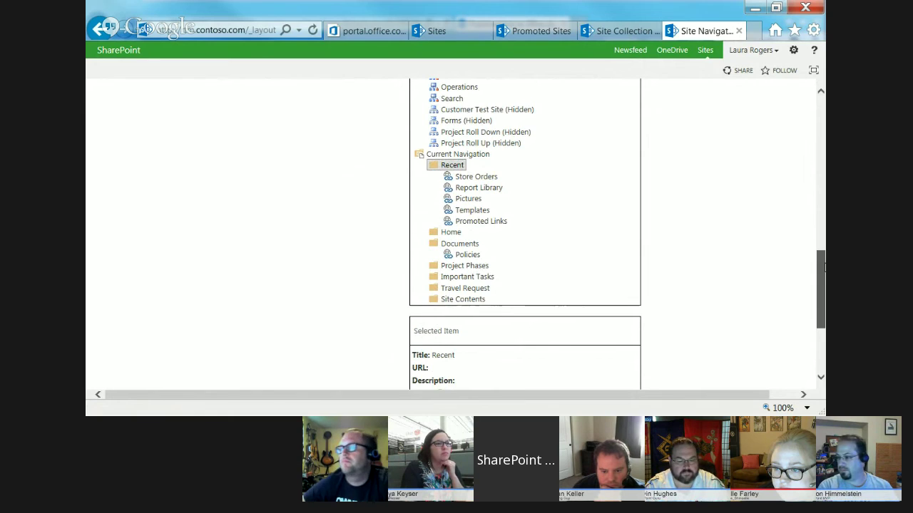
scroll(821, 271, up, 4)
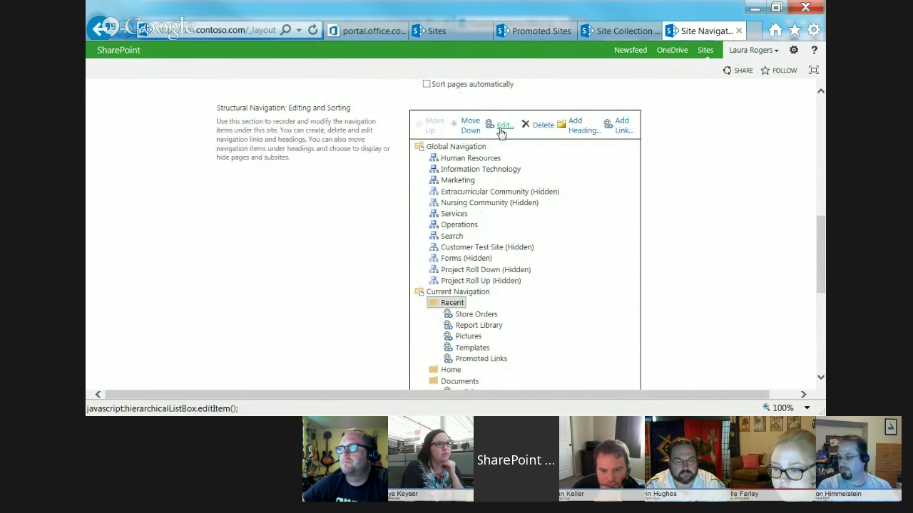
click(503, 125)
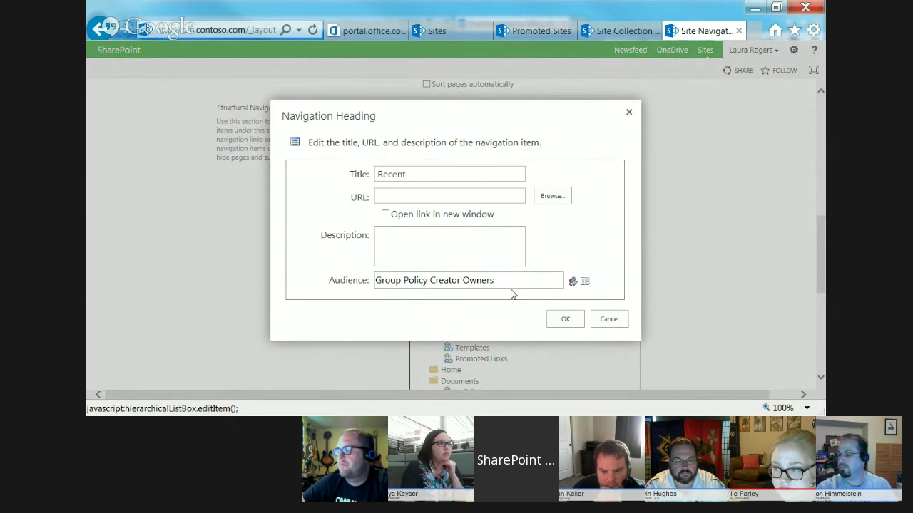
- Check that the Recent audience is Group Policy Creator Owners, cancel, and save navigation settings
click(426, 282)
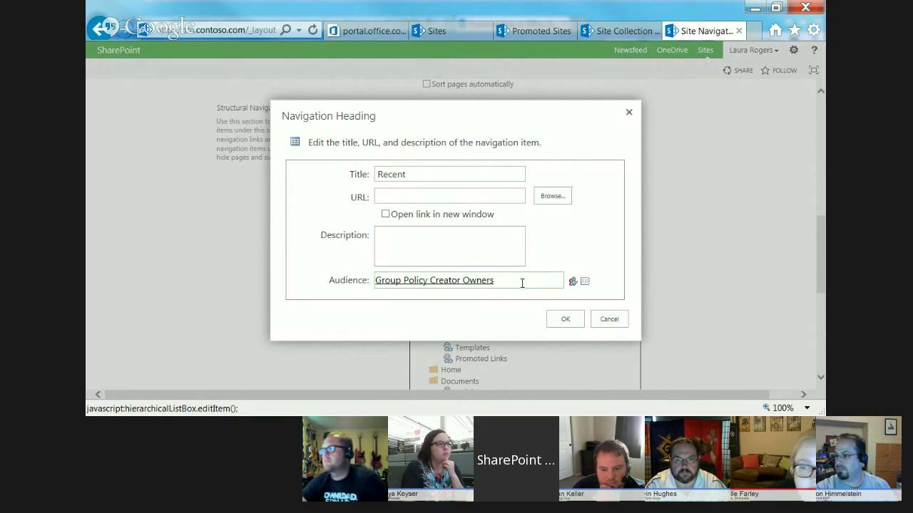
click(619, 322)
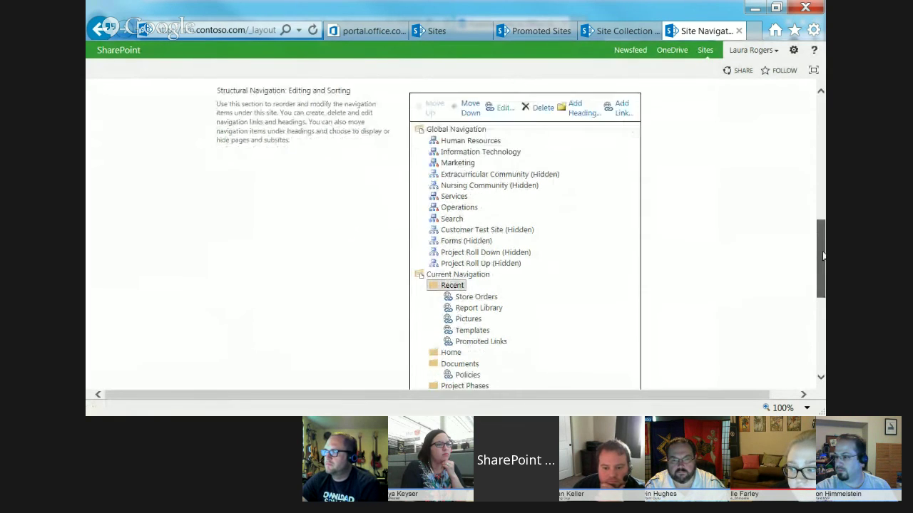
drag(821, 266, 825, 342)
click(739, 336)
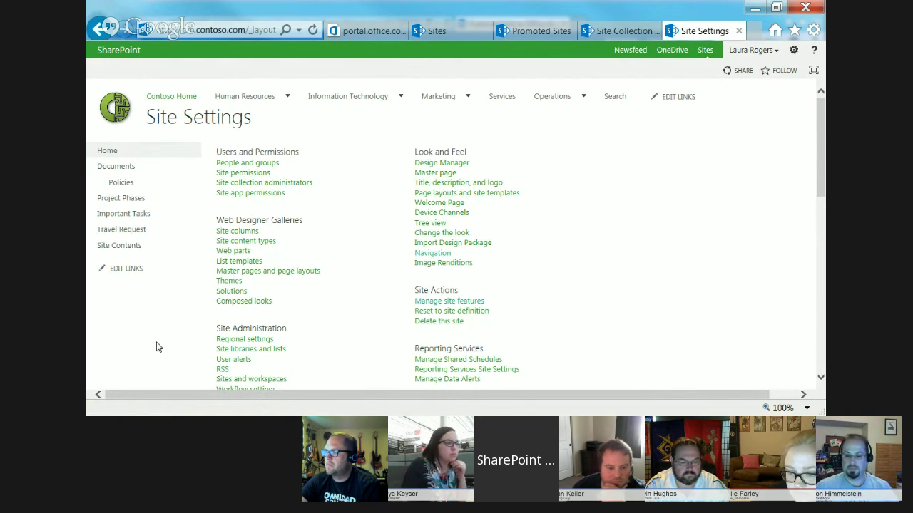
- Return to the Contoso Home page through Quick Launch, opening and closing the site actions menu
click(120, 155)
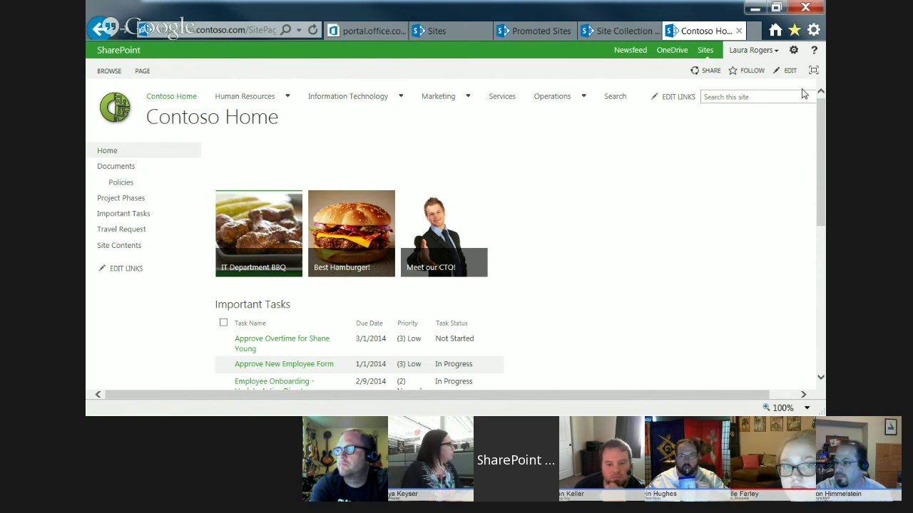
click(792, 51)
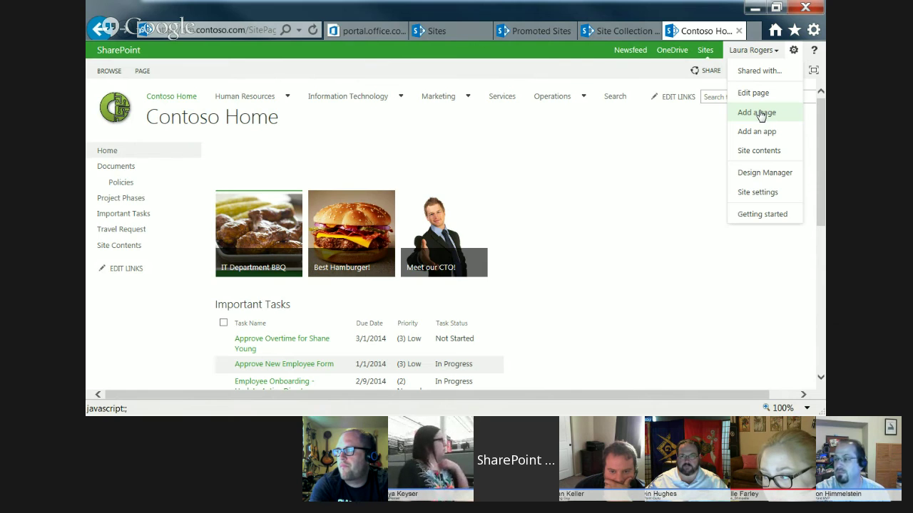
click(578, 203)
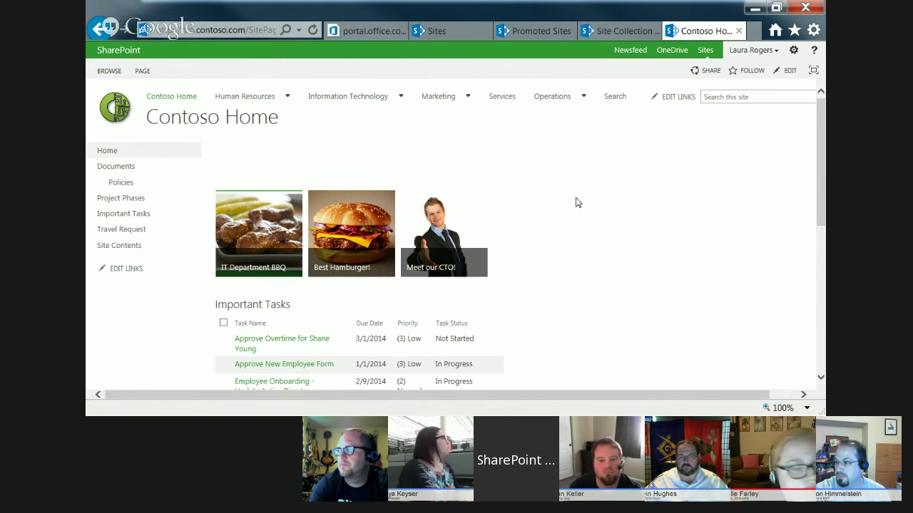